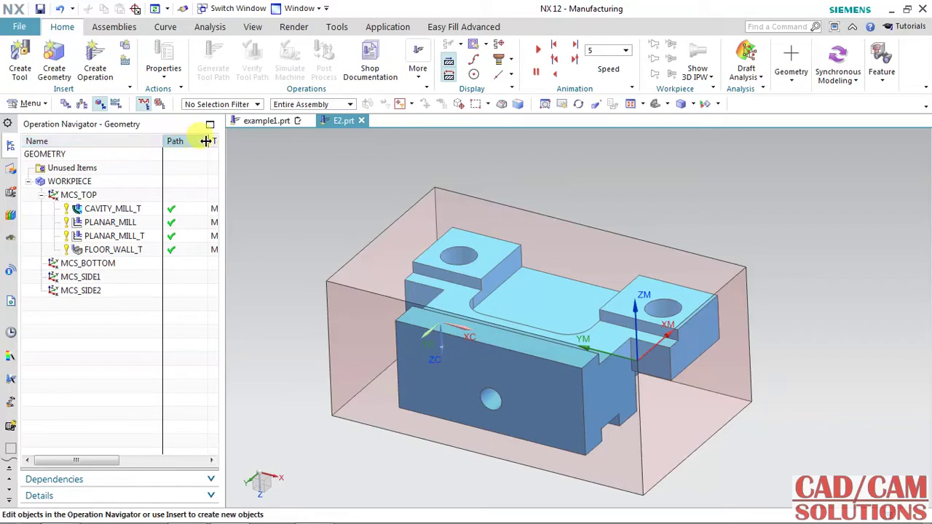
Step: Narrow the Path column to show each operation's tool, then select MCS_BOTTOM
left_click_drag(206, 140, 192, 140)
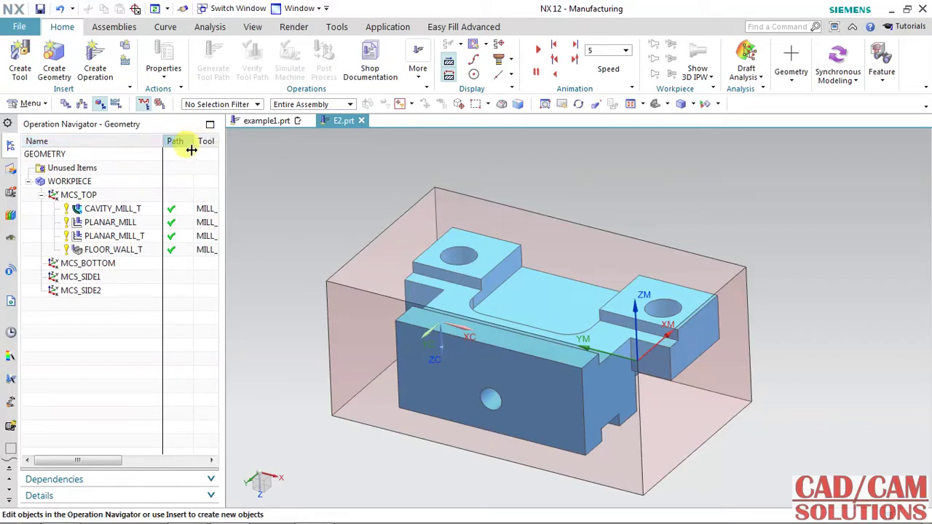
left_click(102, 266)
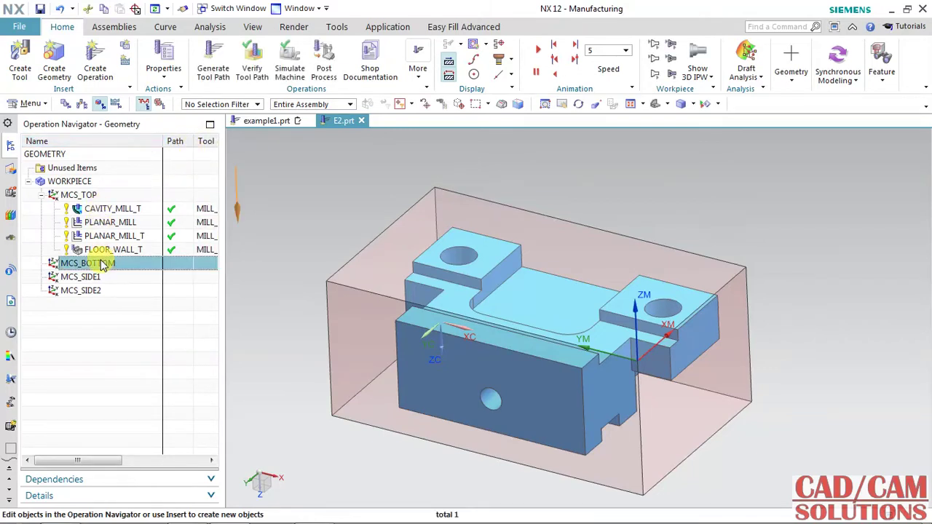
Step: Create the mill_contour operation CAVITY_MILL_B with tool MILL_30 and MCS_BOTTOM geometry
left_click(95, 61)
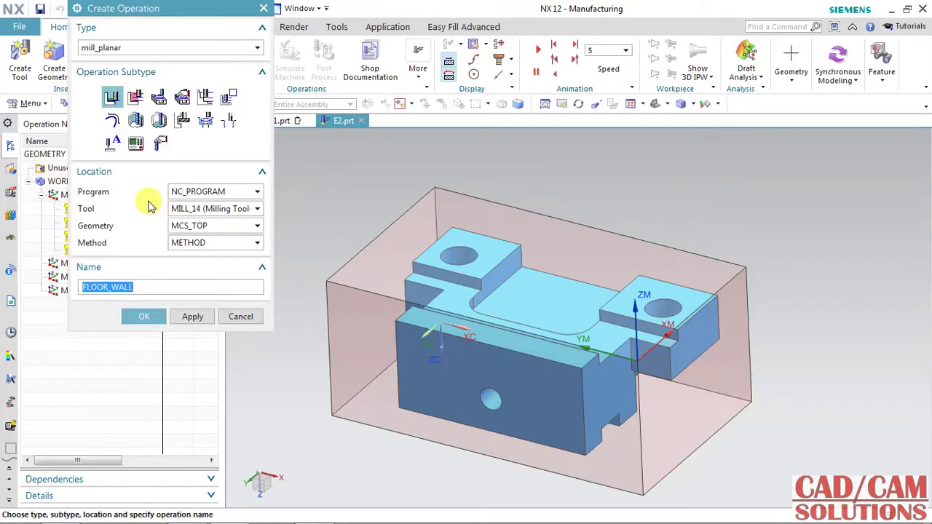
left_click(153, 47)
left_click(124, 72)
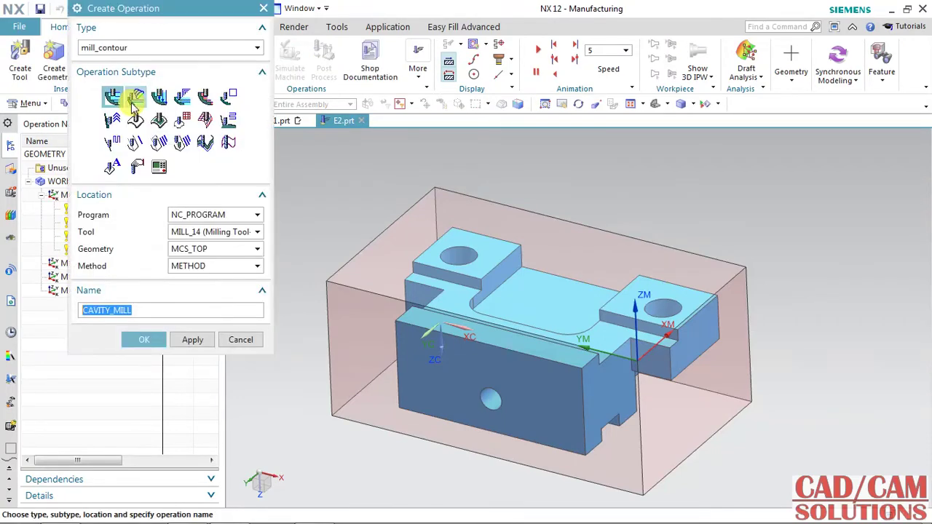
left_click(197, 237)
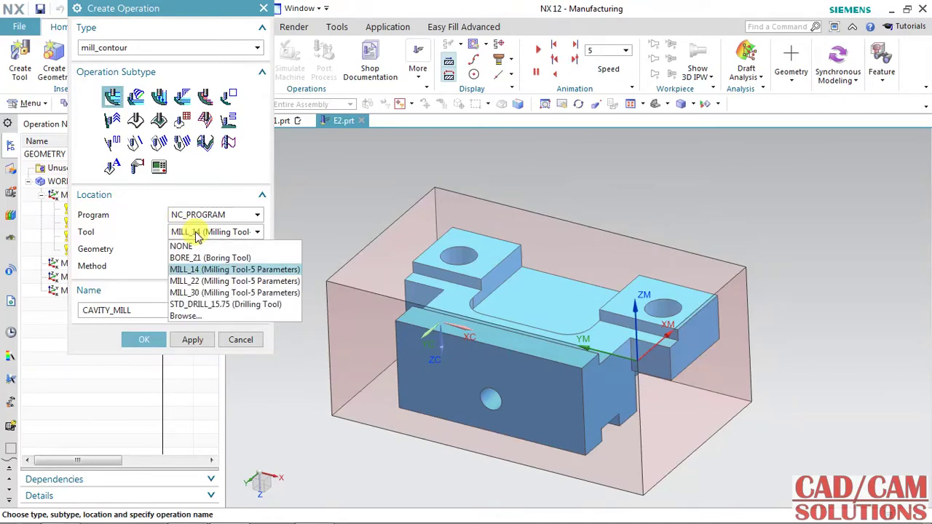
left_click(211, 292)
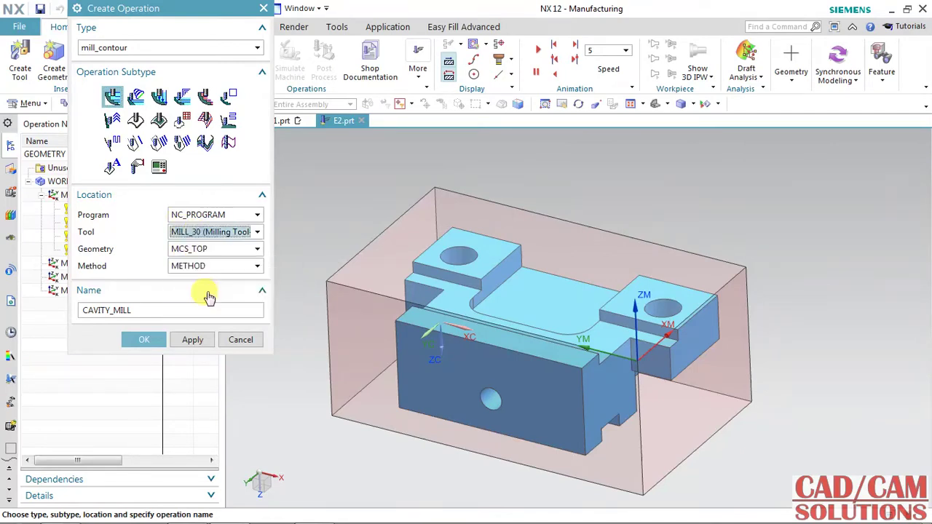
left_click(214, 250)
left_click(225, 265)
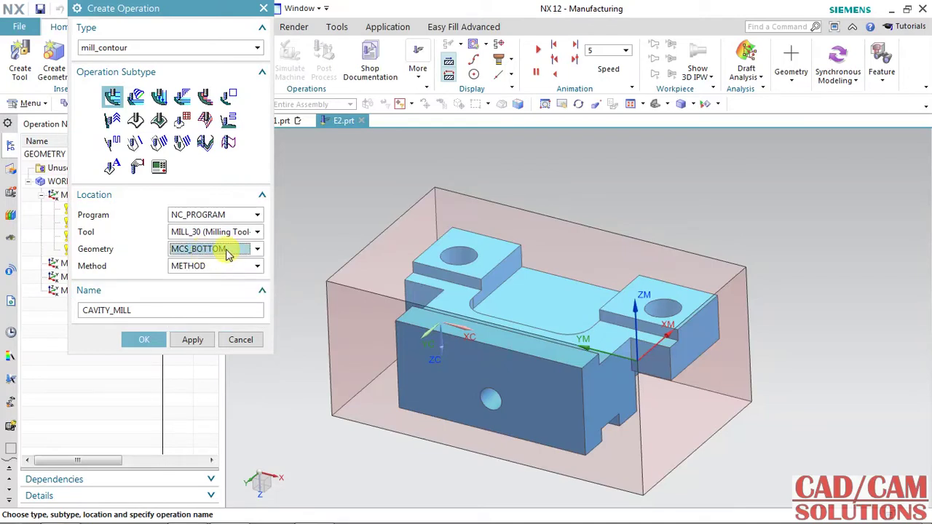
left_click(146, 341)
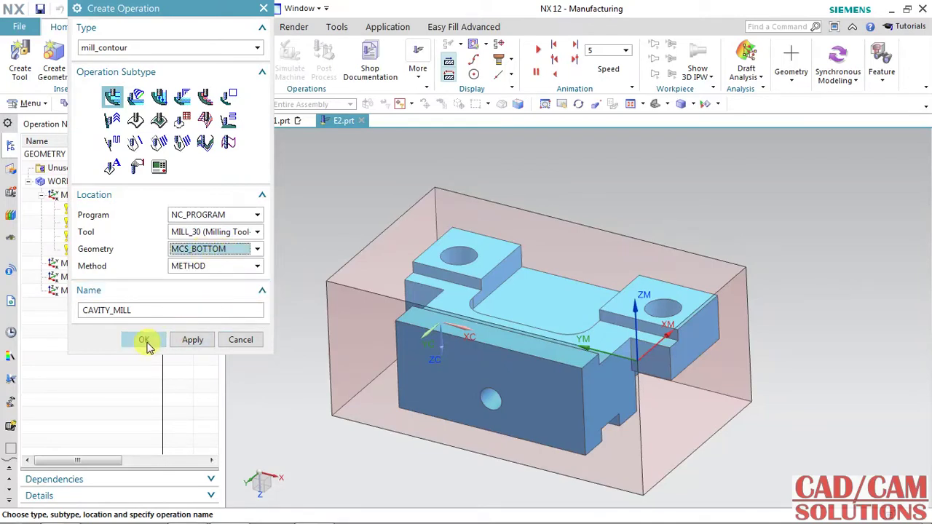
left_click(154, 307)
type("_B")
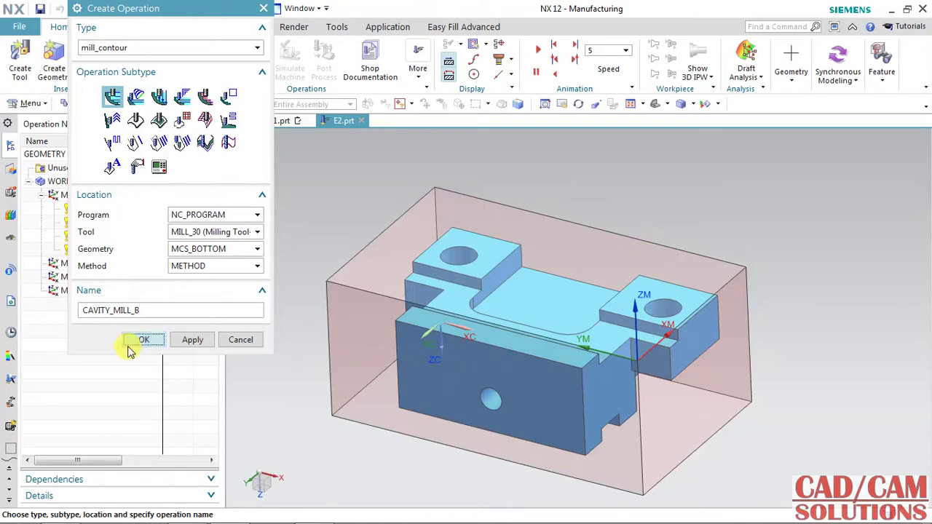
left_click(130, 344)
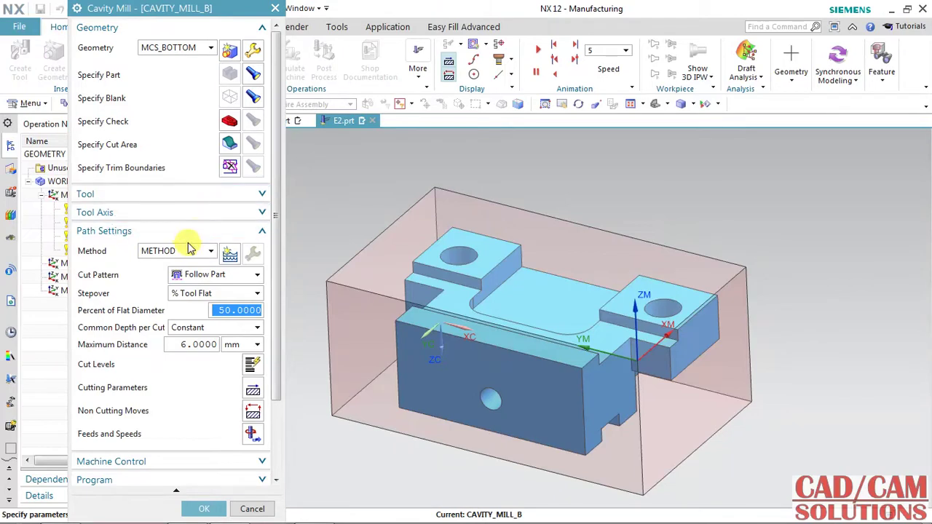
Step: Switch CAVITY_MILL_B's cut pattern to Zig and bring up its Cut Levels
left_click(205, 282)
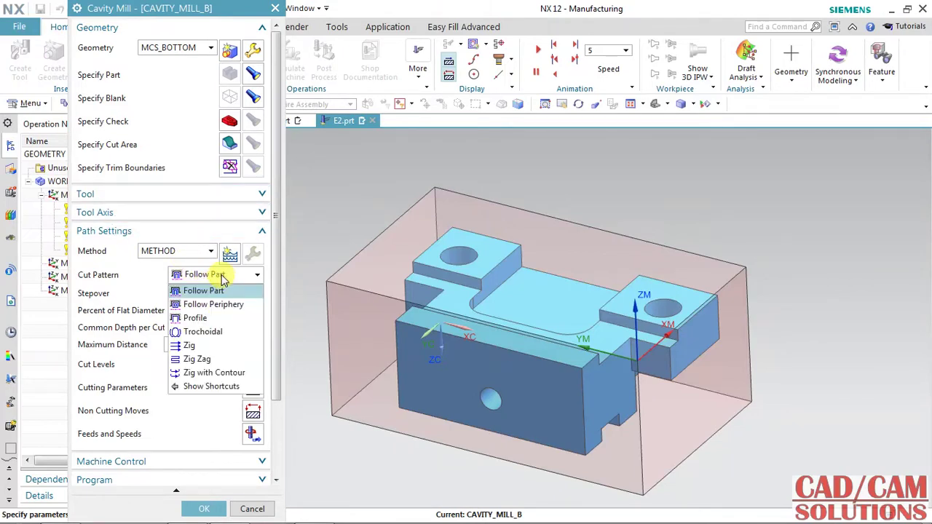
left_click(201, 348)
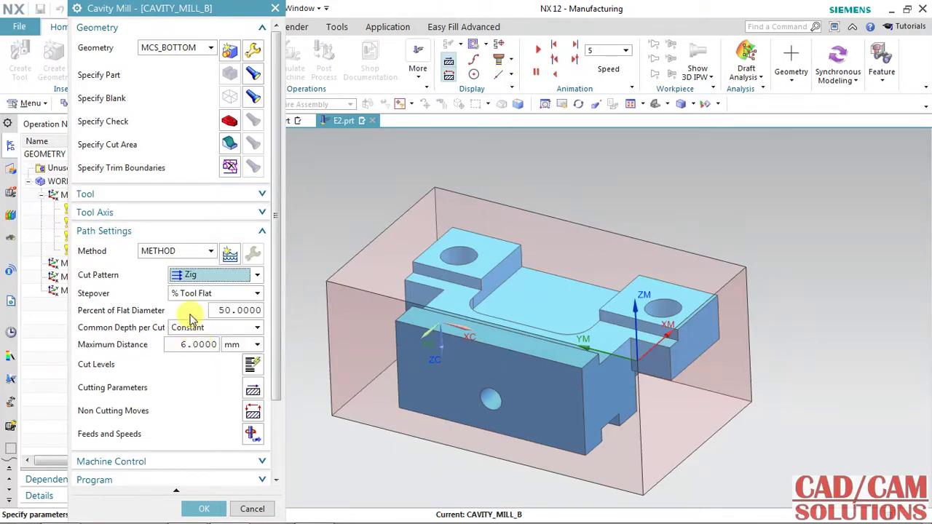
left_click(252, 366)
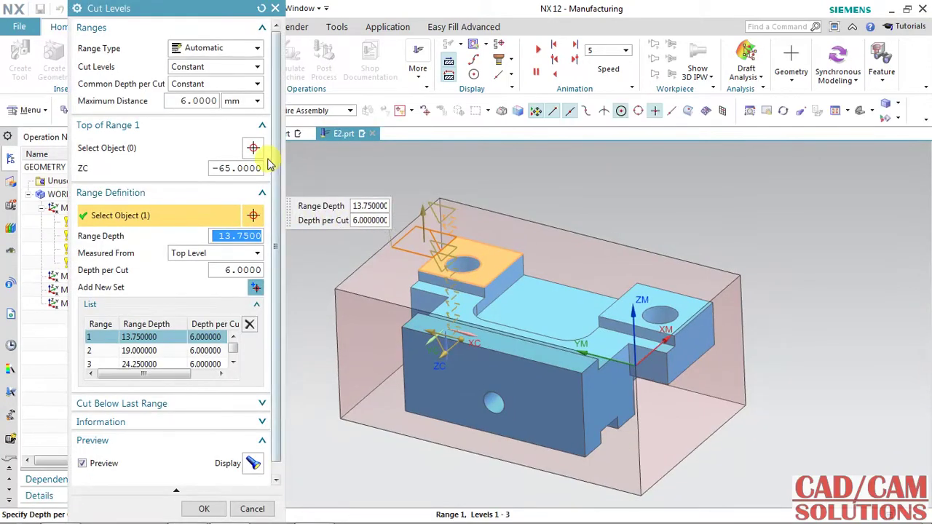
Step: Replace the automatic cut ranges with one range from the stock top face to the boss top
left_click(248, 327)
left_click(249, 328)
left_click(248, 328)
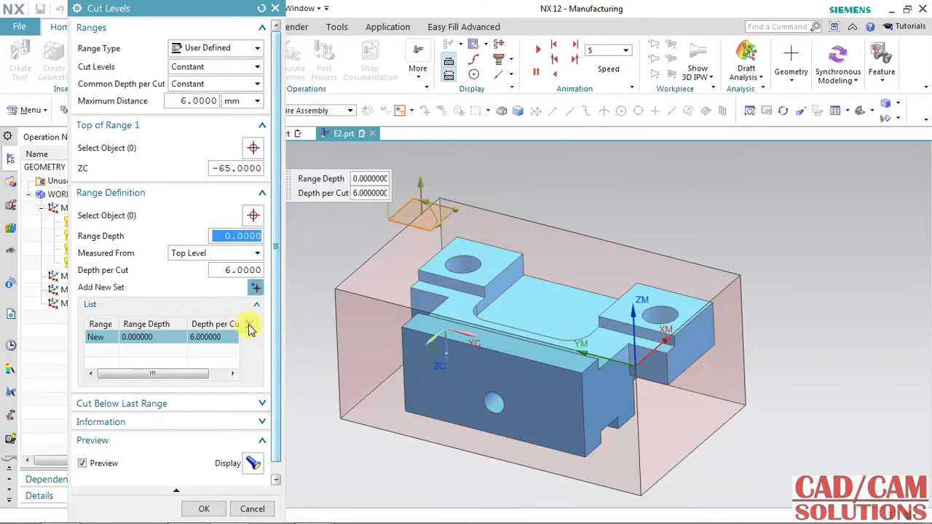
left_click(128, 148)
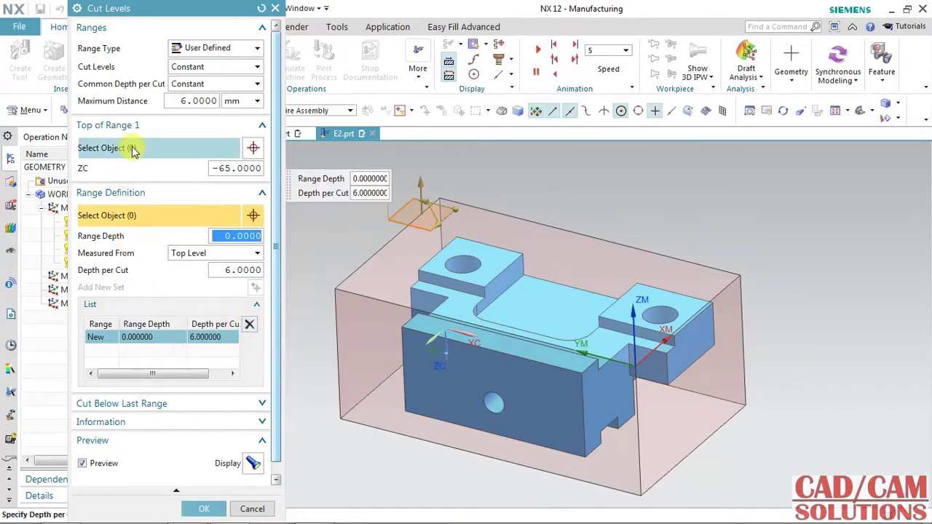
left_click(496, 227)
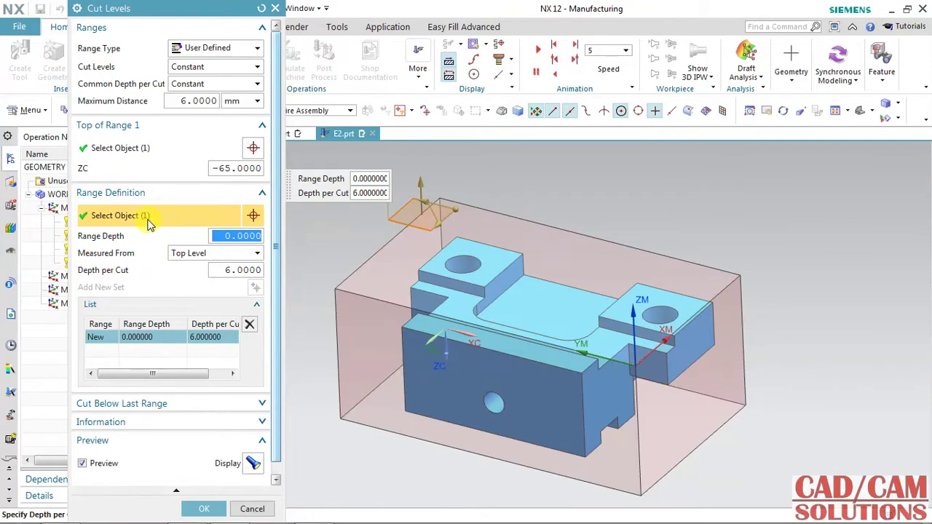
left_click(657, 295)
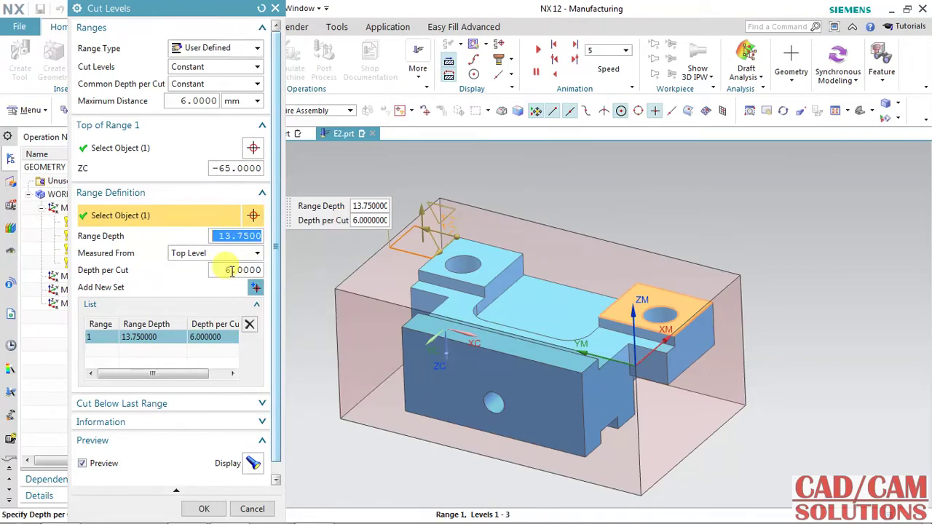
left_click(200, 507)
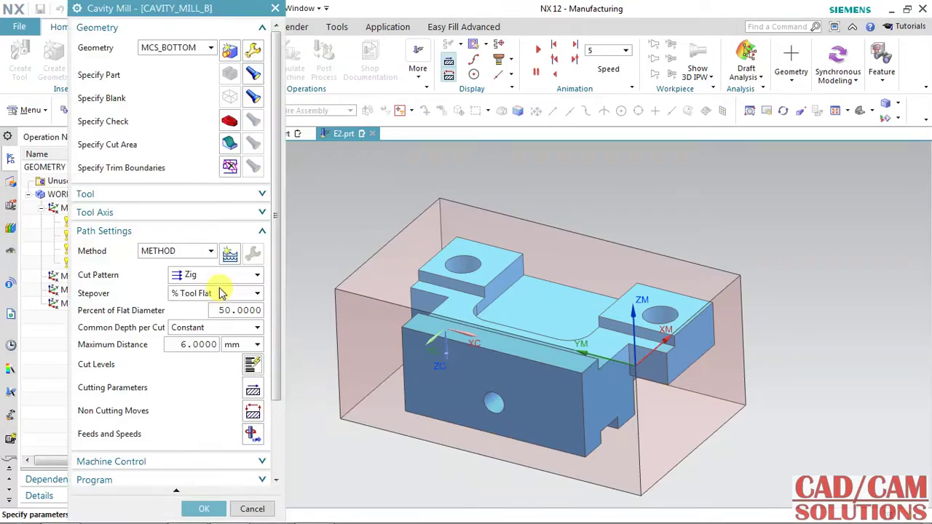
Step: Generate the CAVITY_MILL_B toolpath and save the operation
scroll(218, 295, "down", 2)
scroll(187, 304, "down", 2)
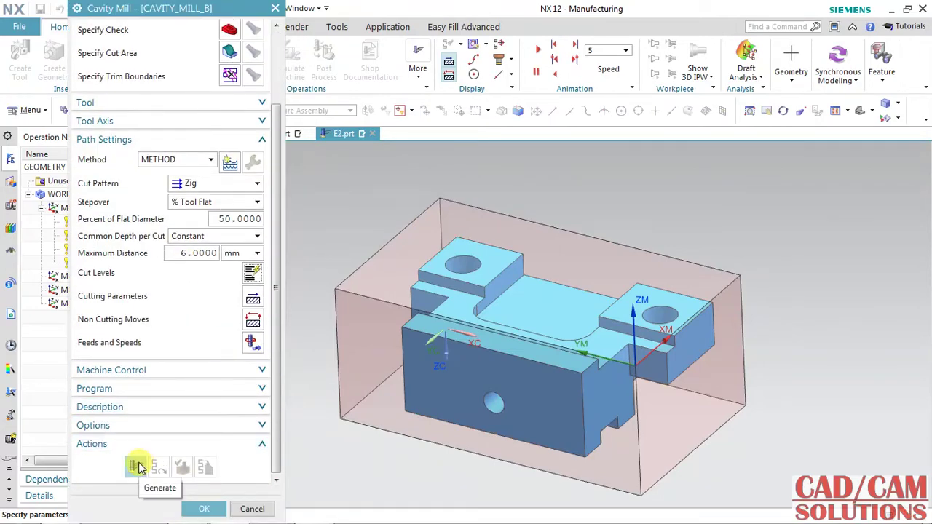
left_click(138, 468)
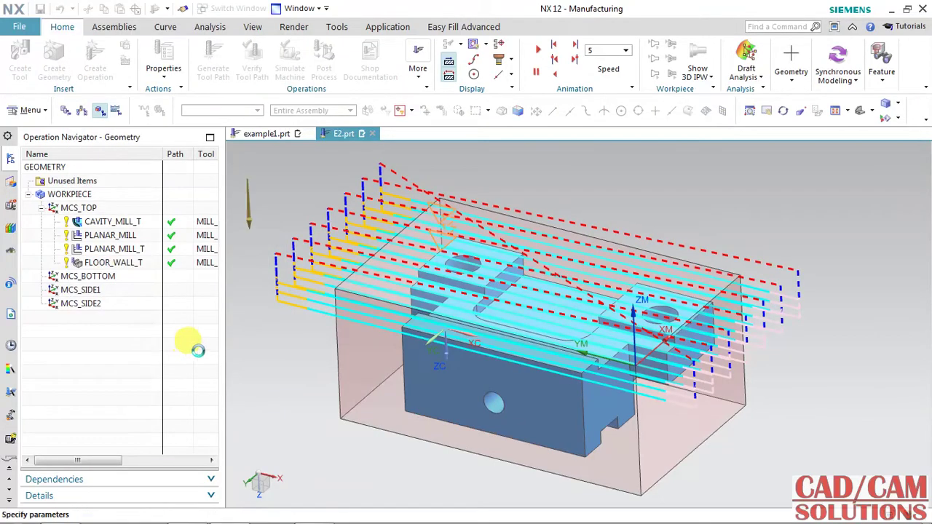
left_click(192, 507)
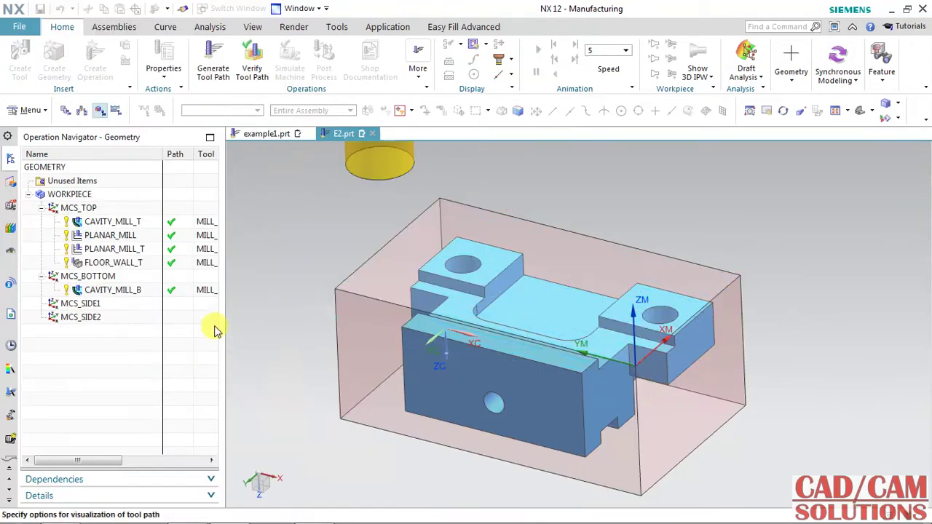
left_click(94, 119)
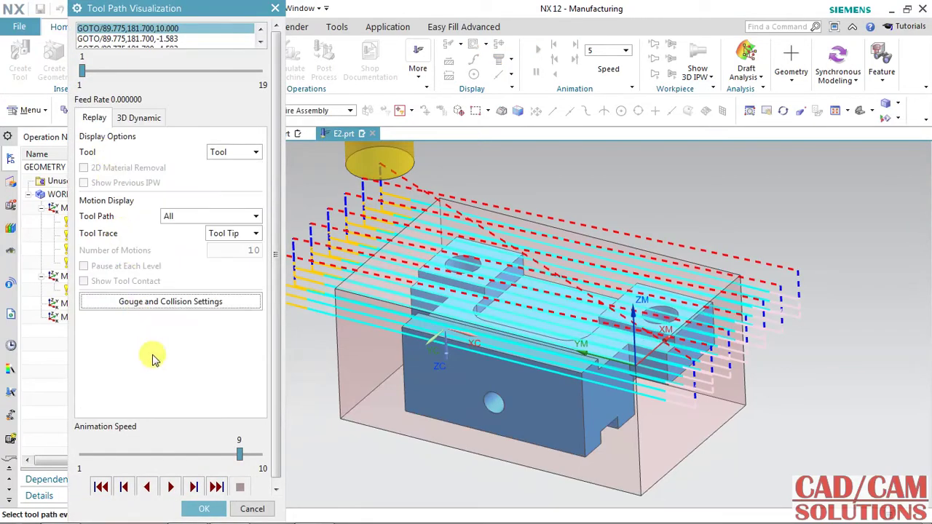
left_click(171, 481)
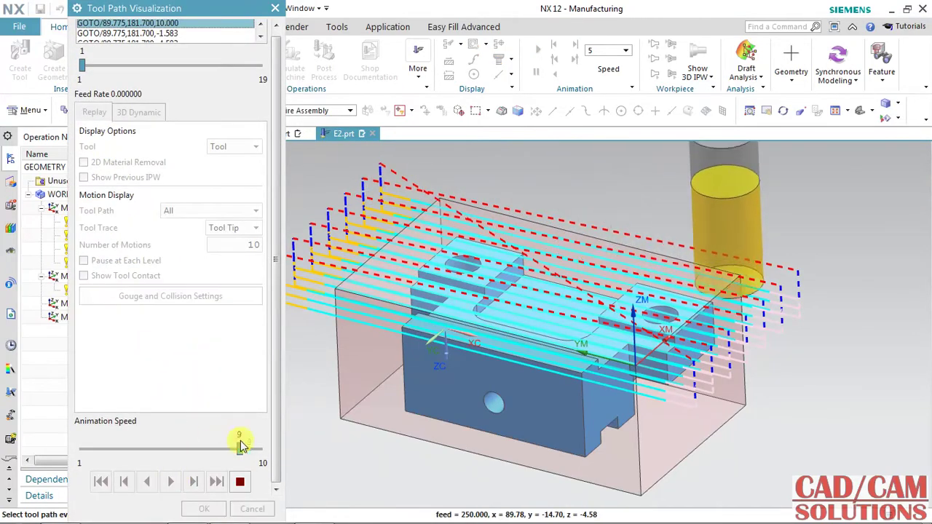
left_click_drag(241, 444, 253, 447)
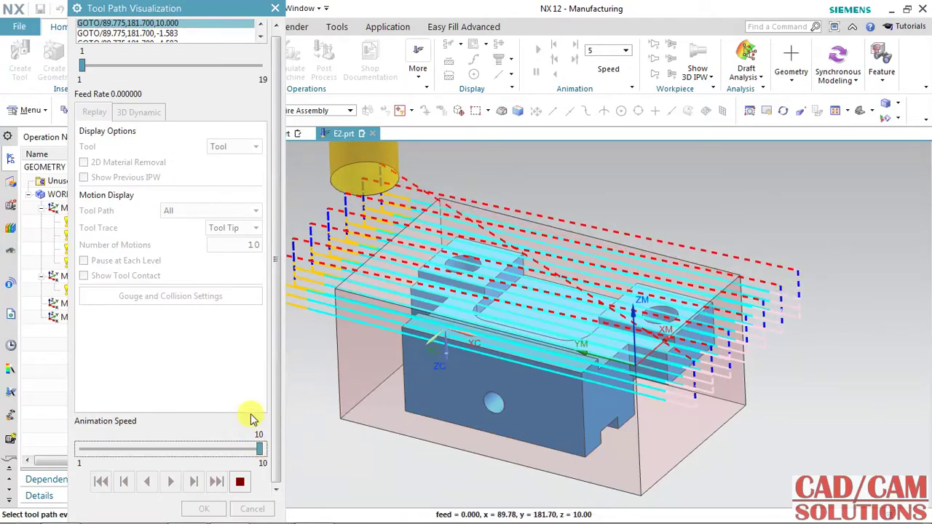
left_click_drag(256, 449, 241, 448)
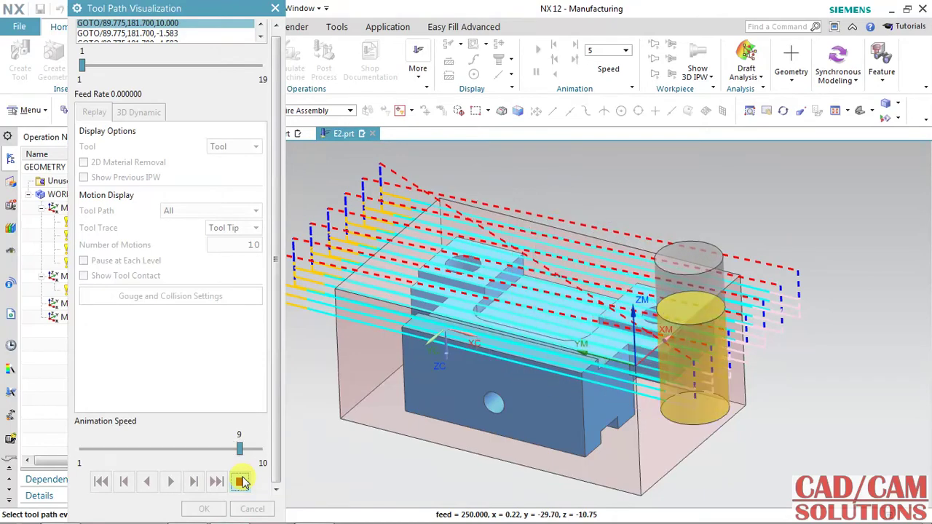
left_click(240, 482)
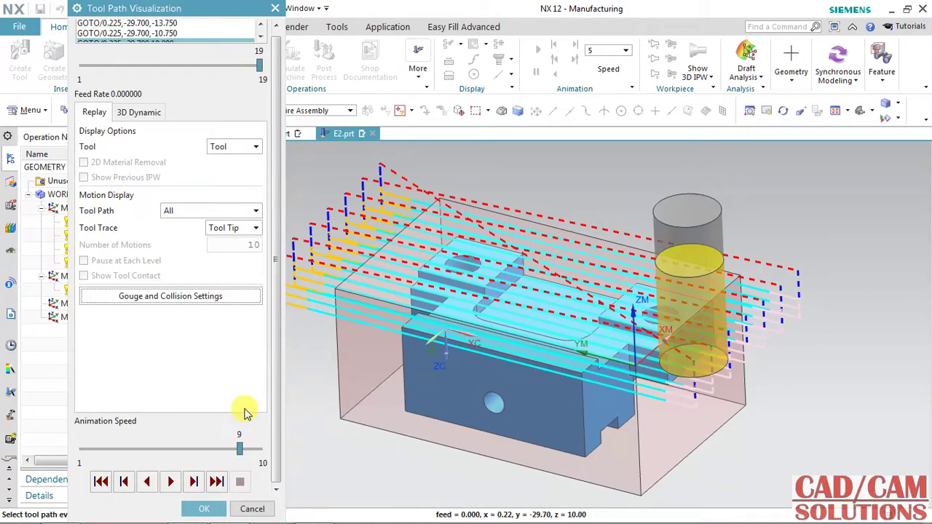
left_click(206, 509)
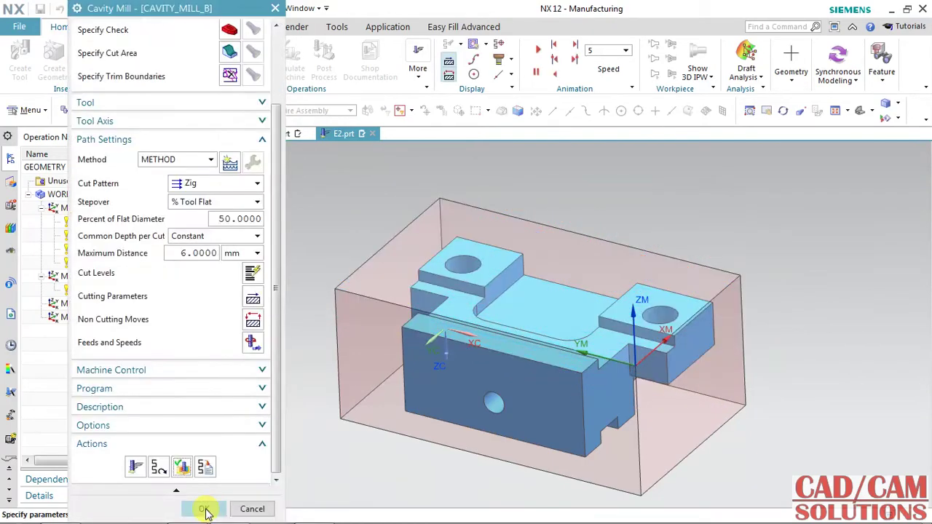
left_click(205, 510)
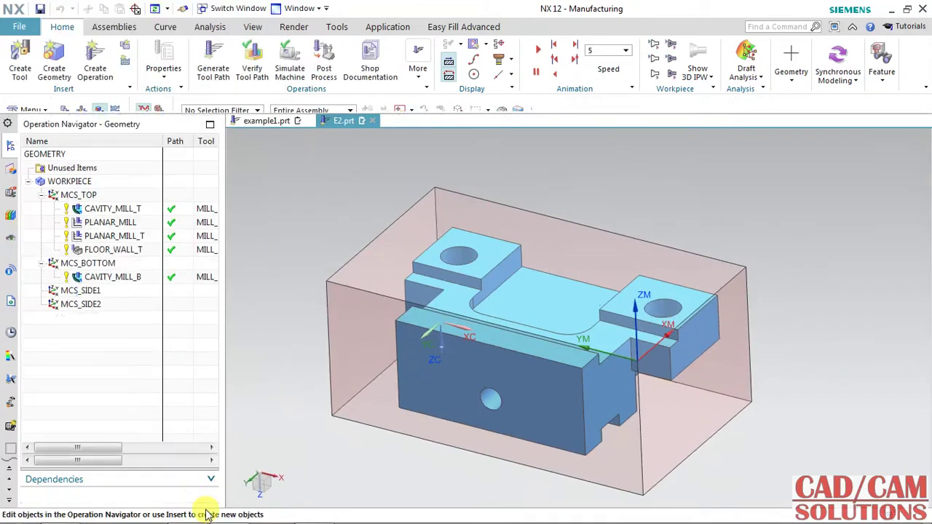
Step: Create a mill_planar Planar Mill operation PLANAR_MILL_B using MILL_22 under MCS_BOTTOM
left_click(95, 62)
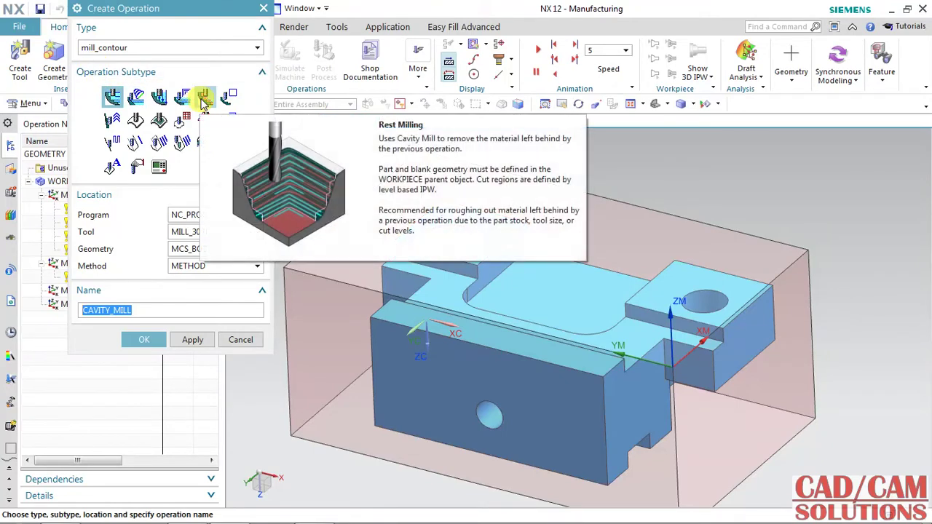
left_click(139, 46)
left_click(98, 61)
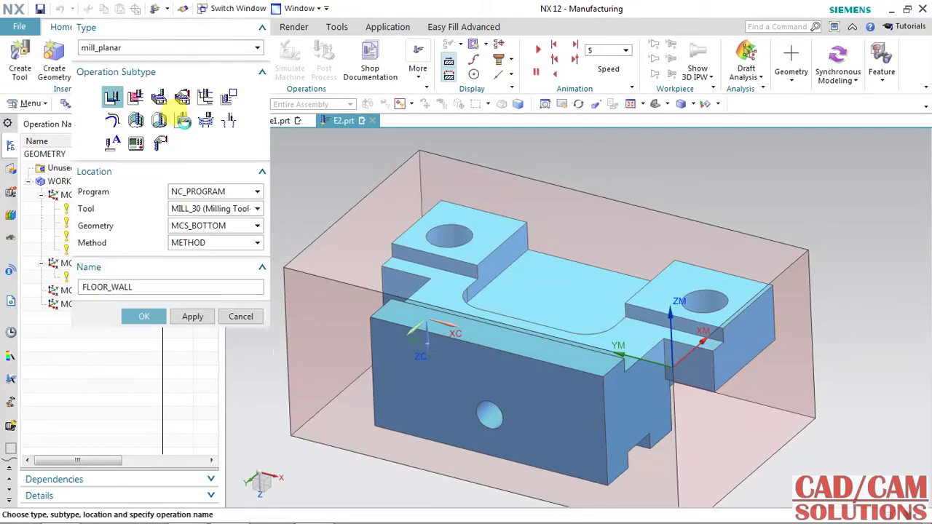
left_click(207, 97)
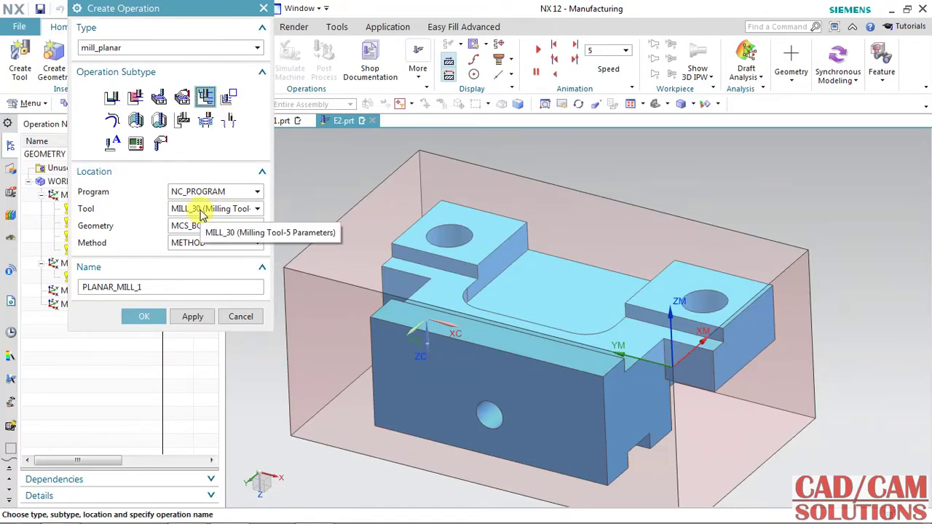
left_click(203, 212)
left_click(190, 260)
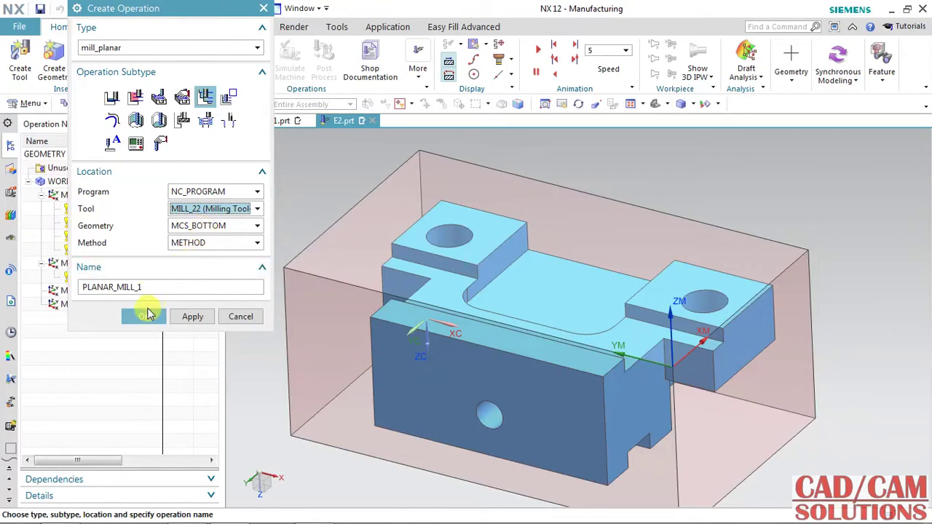
left_click(142, 287)
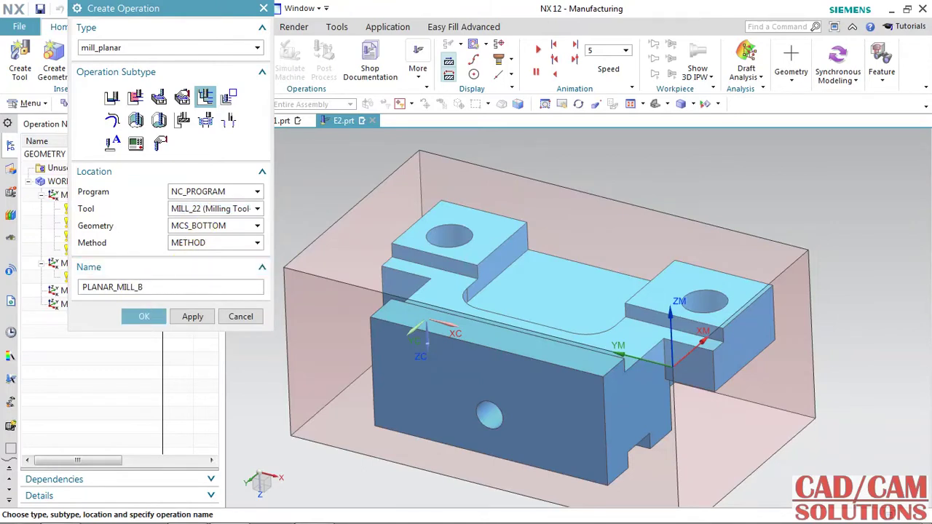
left_click(140, 317)
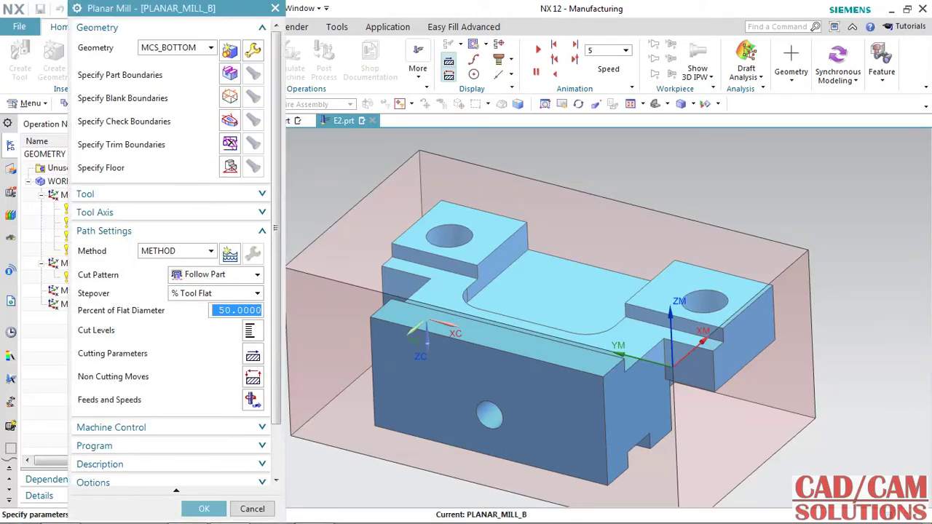
Step: Define the first part boundary from four top-edge curves, placed on the raised top face plane
left_click(230, 75)
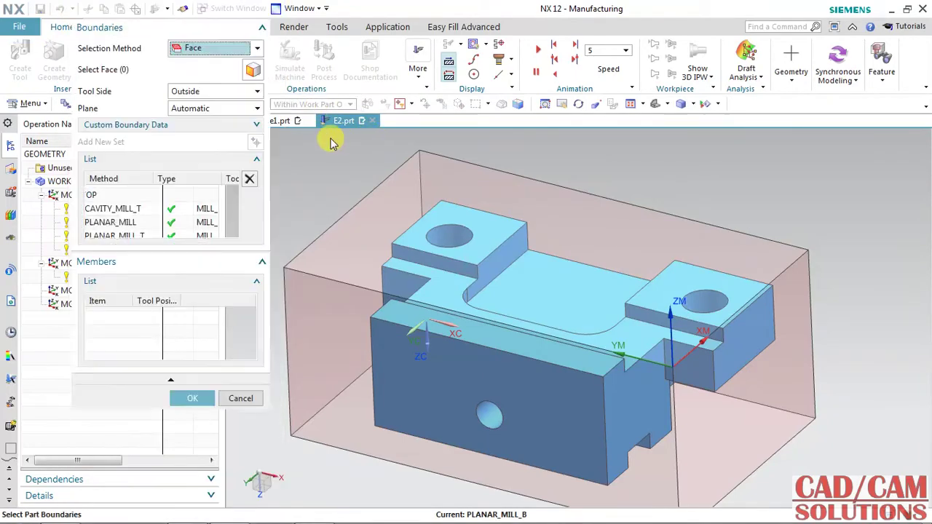
left_click(211, 48)
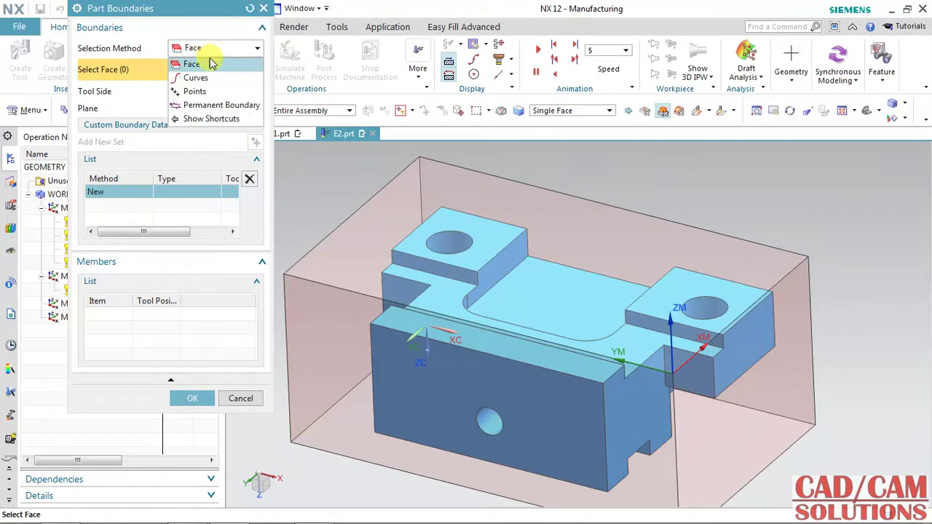
left_click(198, 78)
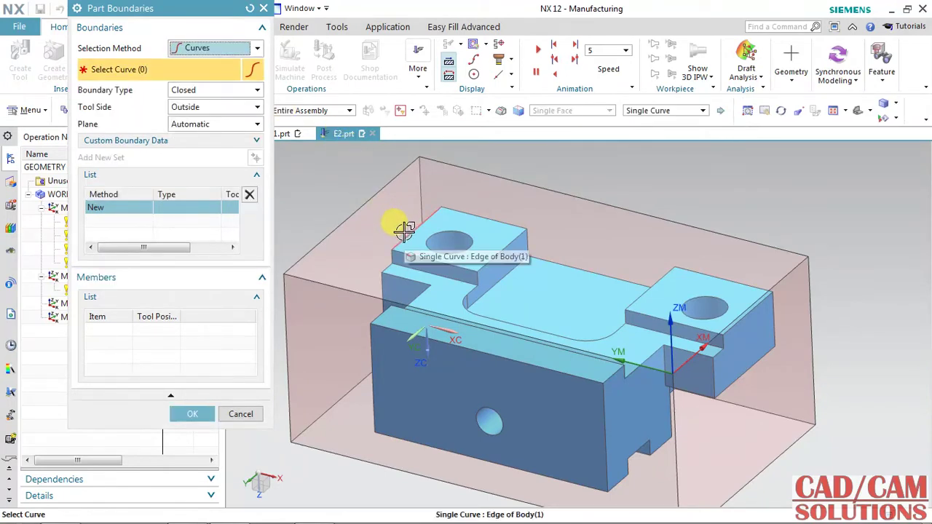
left_click(442, 209)
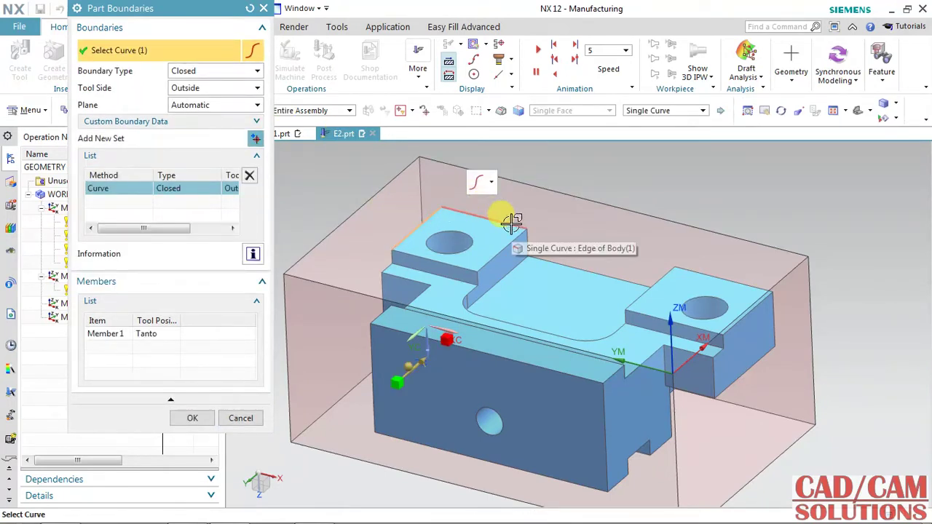
left_click(512, 223)
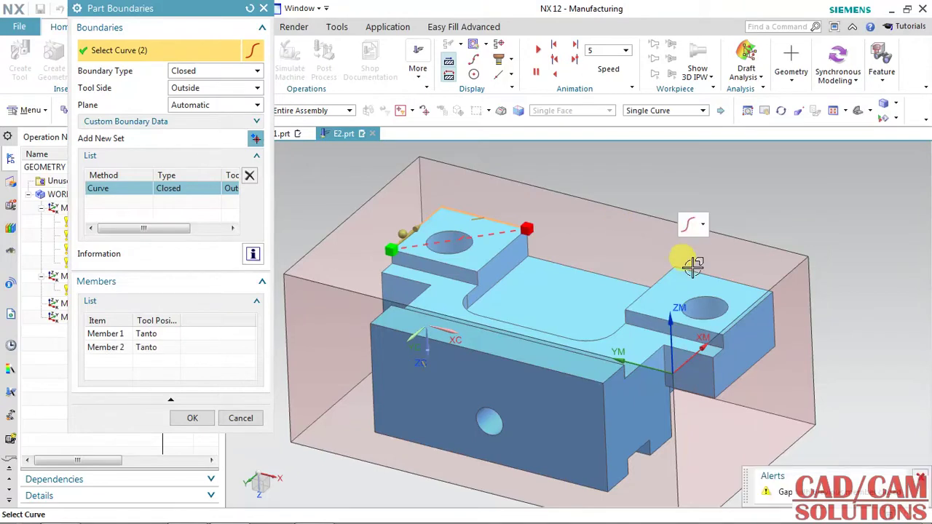
left_click(737, 319)
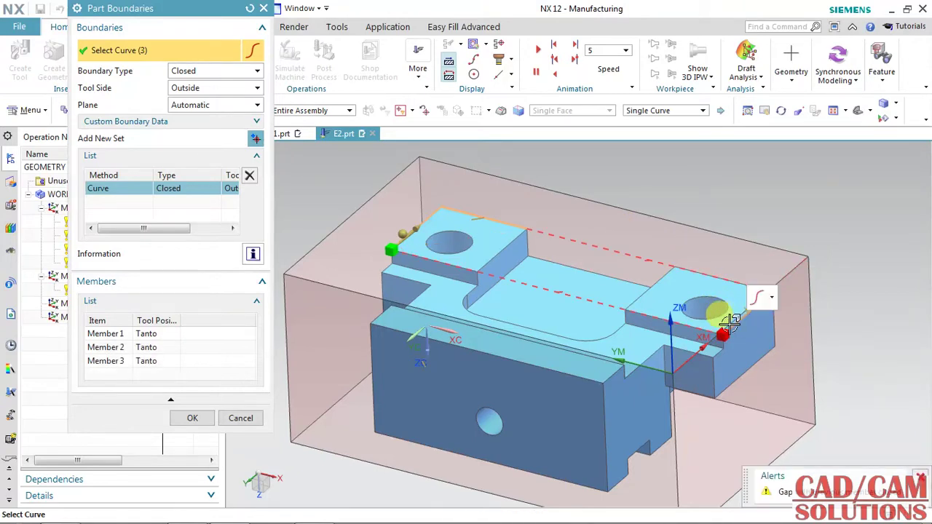
left_click(453, 266)
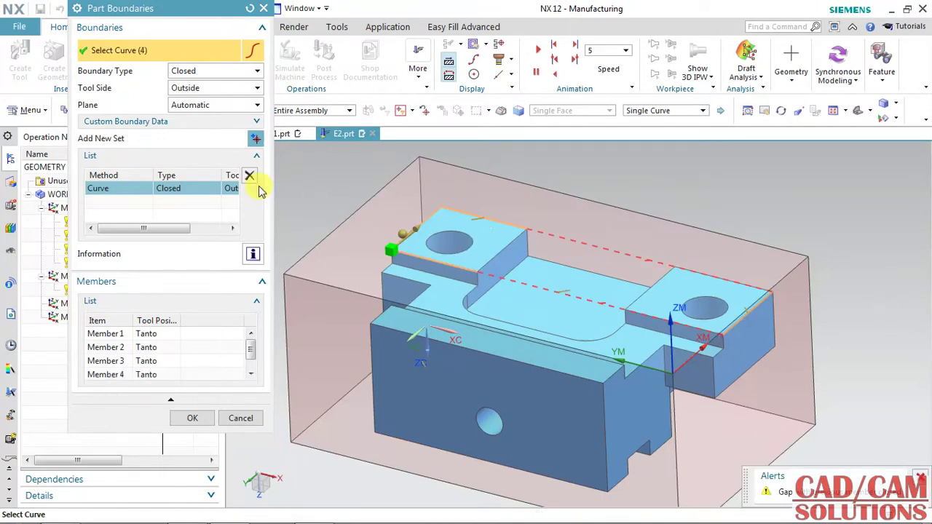
left_click(212, 105)
left_click(191, 118)
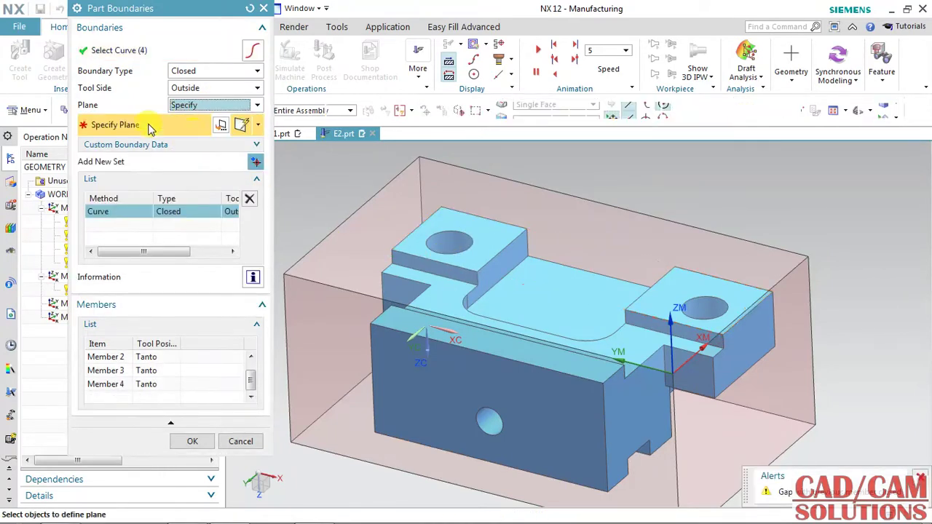
left_click(497, 237)
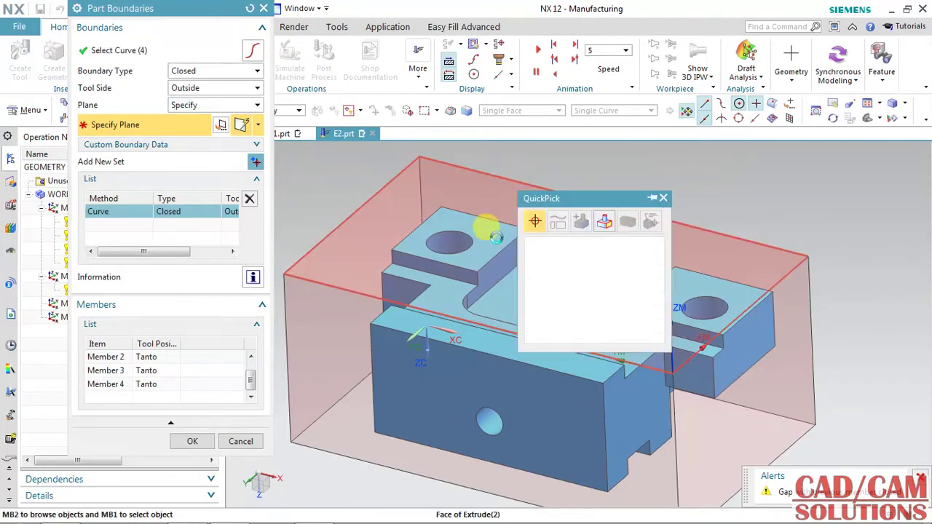
left_click(551, 258)
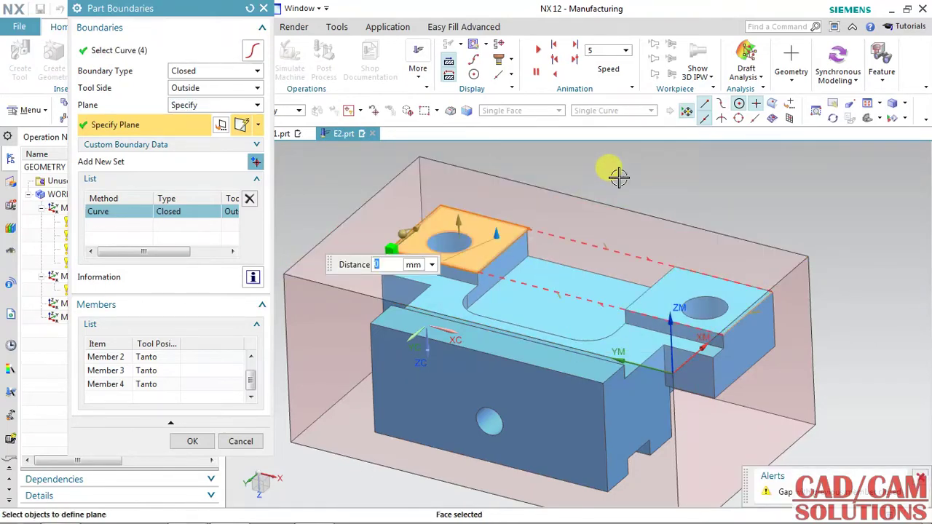
left_click(202, 444)
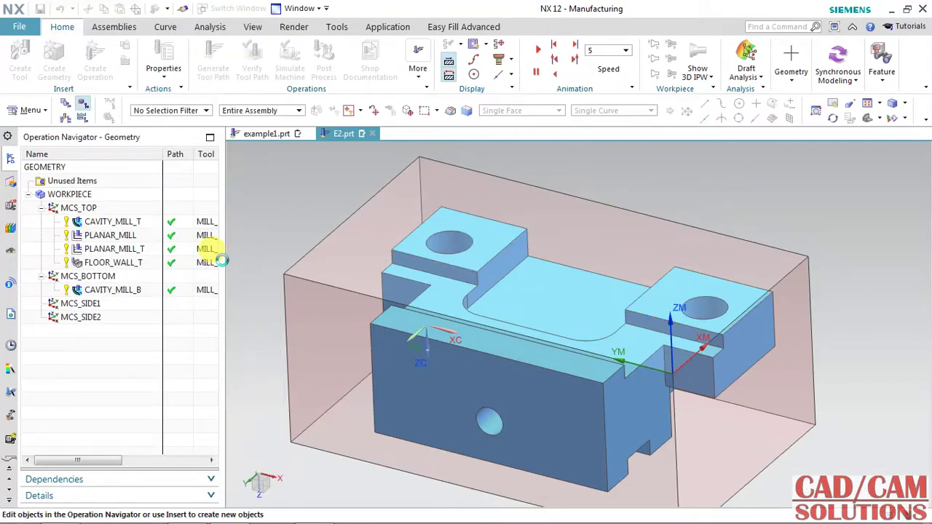
double_click(219, 249)
Step: Add a second curve-based part boundary set from the part's top edges
left_click(230, 74)
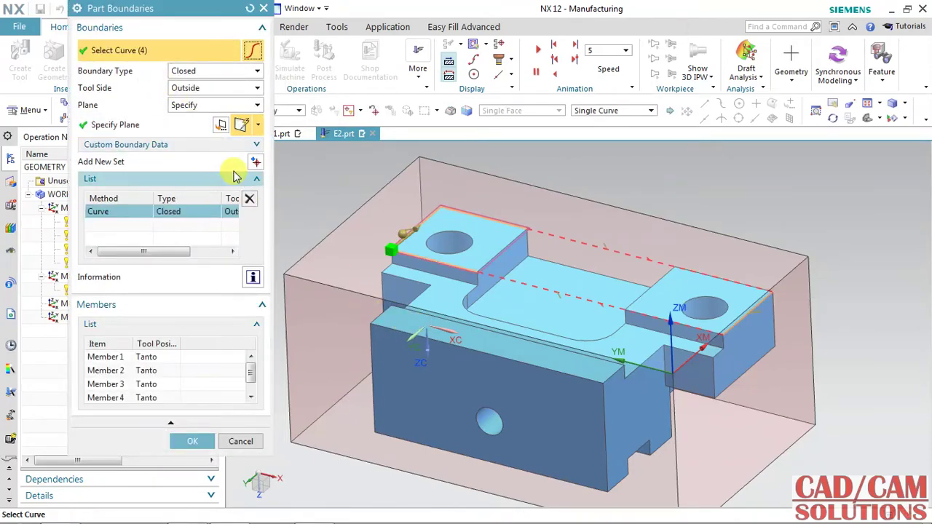
left_click(255, 162)
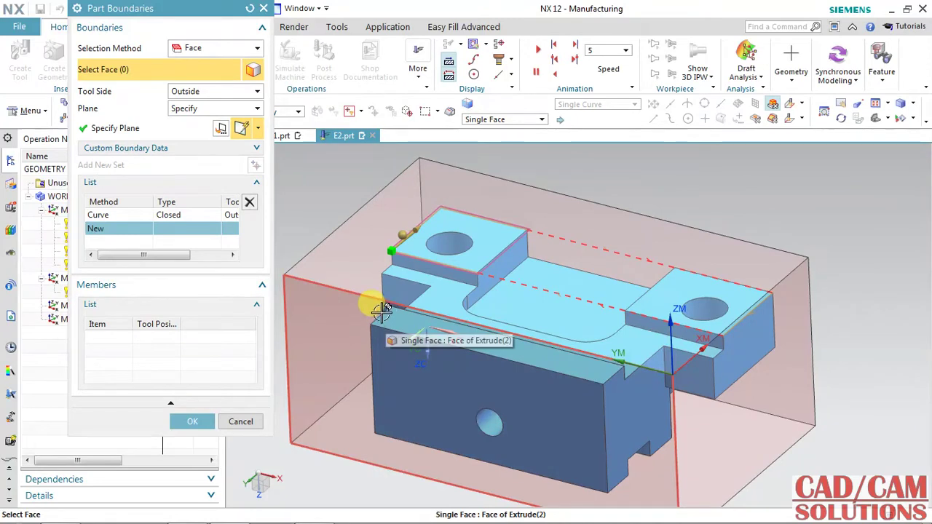
left_click(193, 48)
left_click(194, 77)
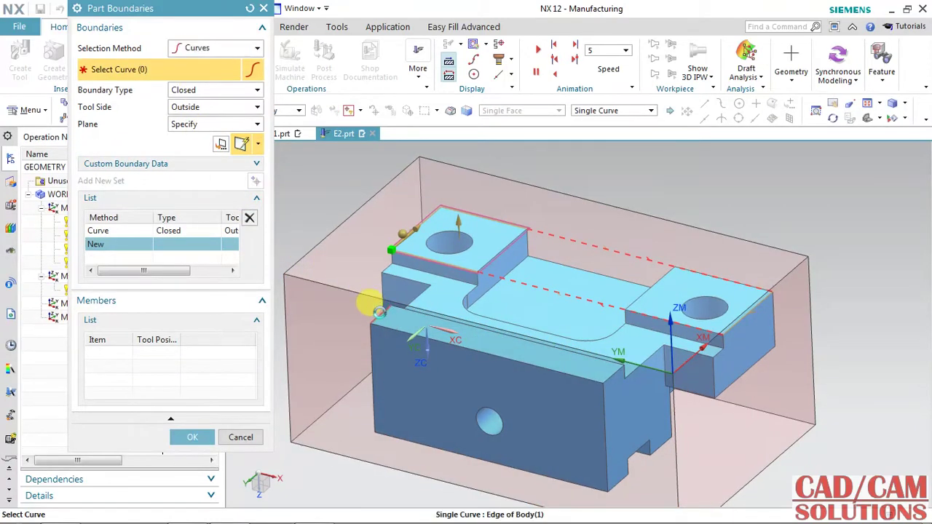
left_click(426, 313)
left_click(606, 373)
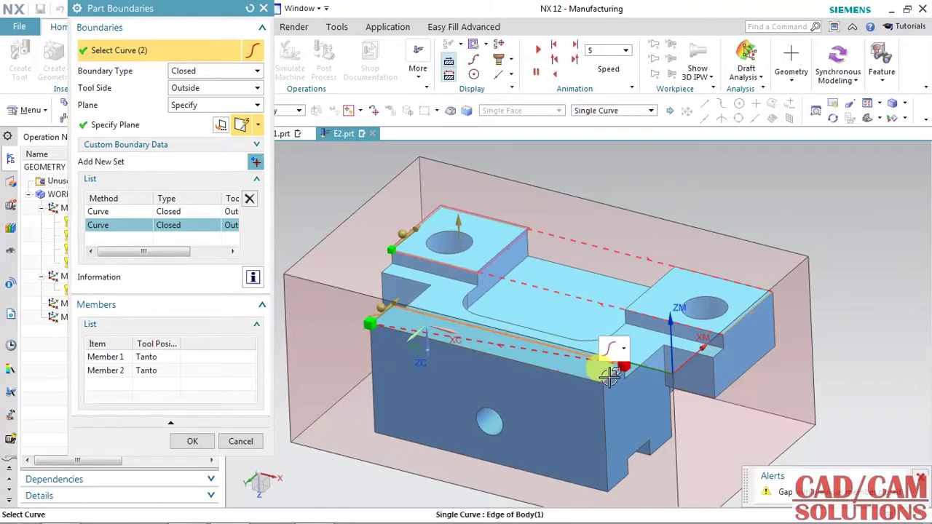
left_click(579, 372)
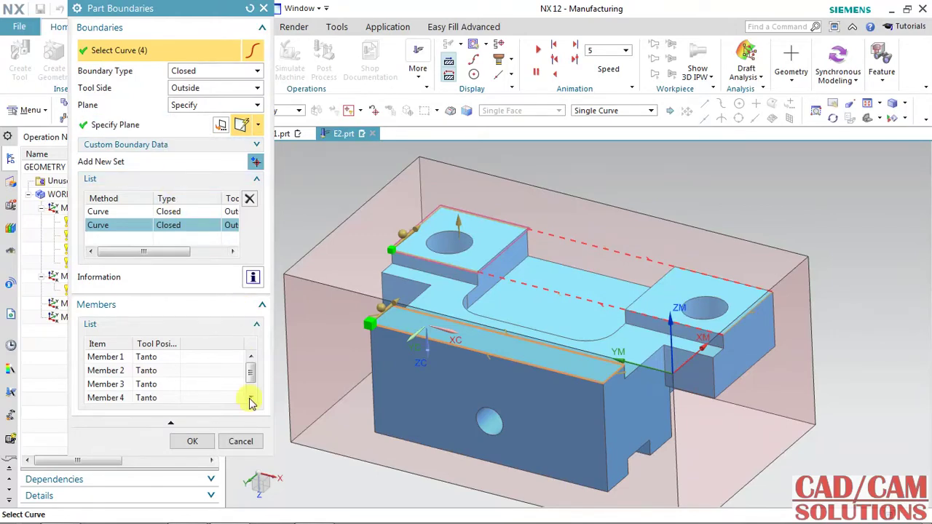
left_click(193, 442)
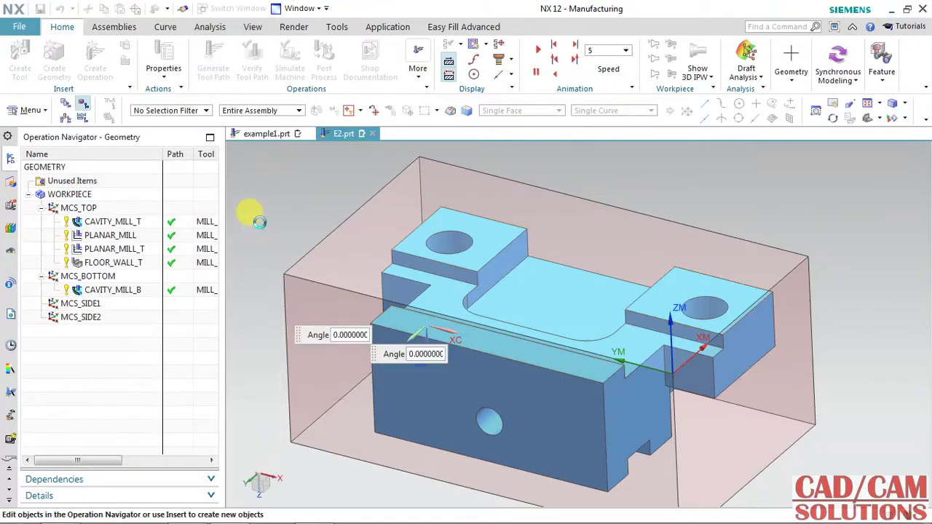
Step: Start a curve blank boundary on the stock block's top edges, then discard that set
left_click(229, 98)
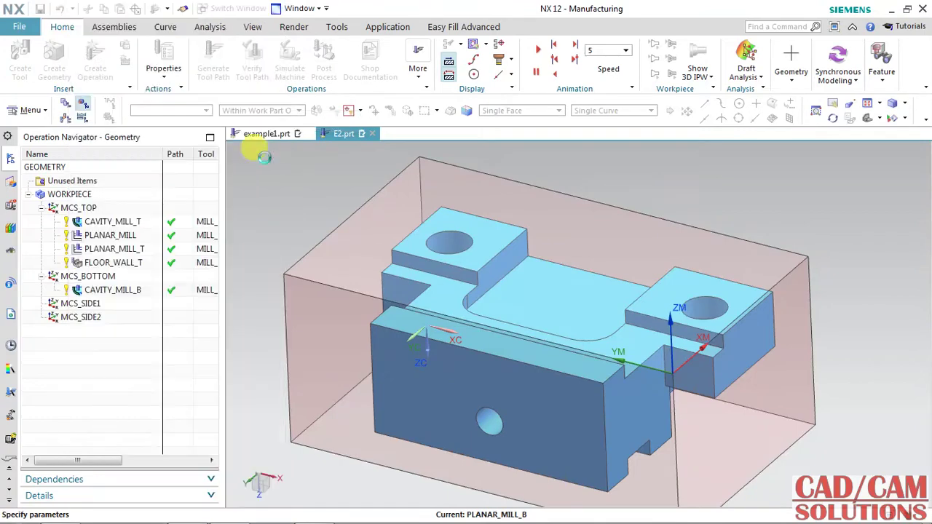
left_click(208, 48)
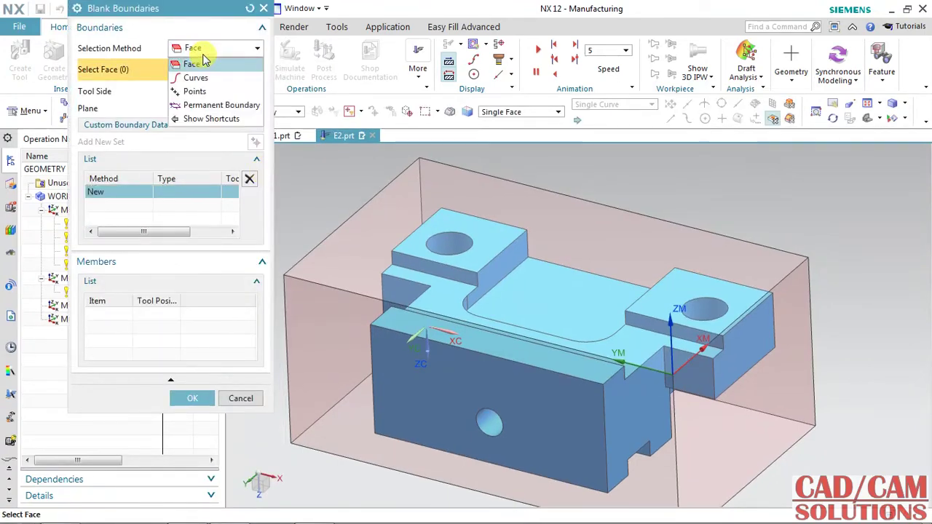
left_click(196, 78)
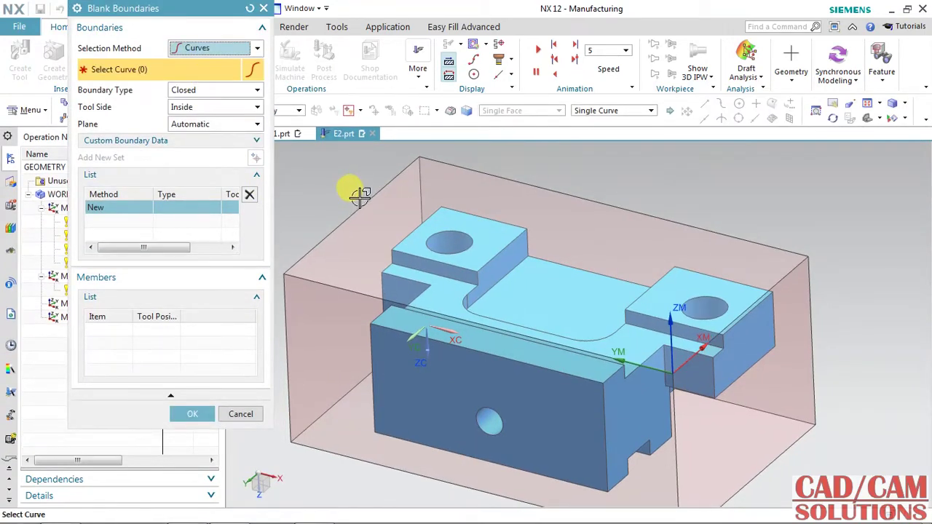
left_click(362, 198)
left_click(697, 230)
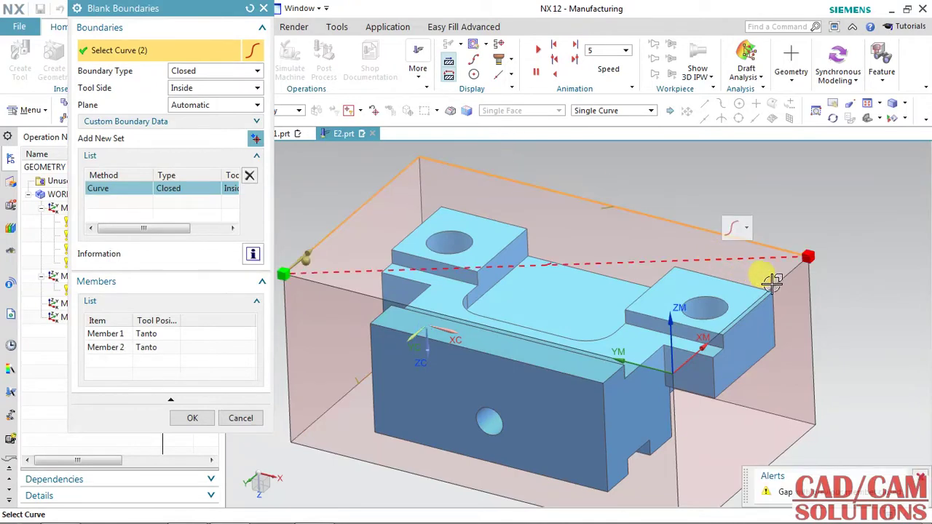
left_click(772, 282)
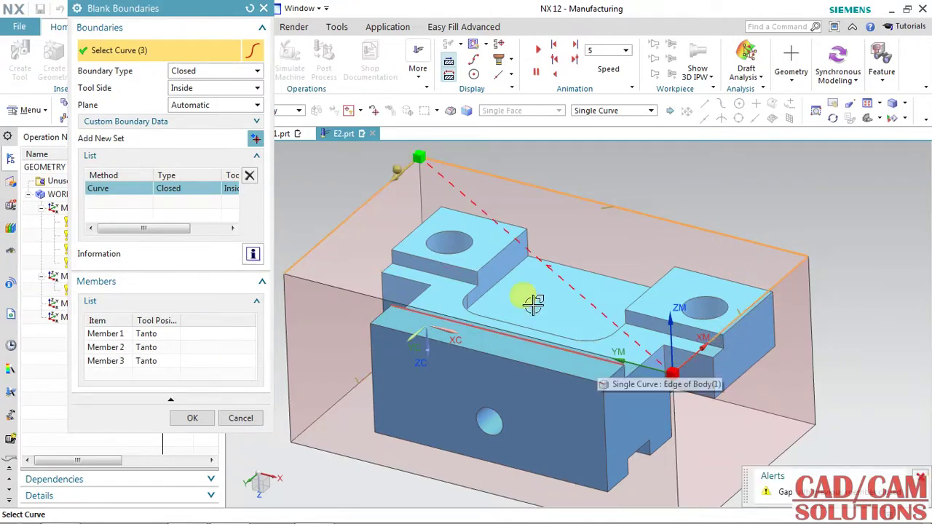
left_click(250, 176)
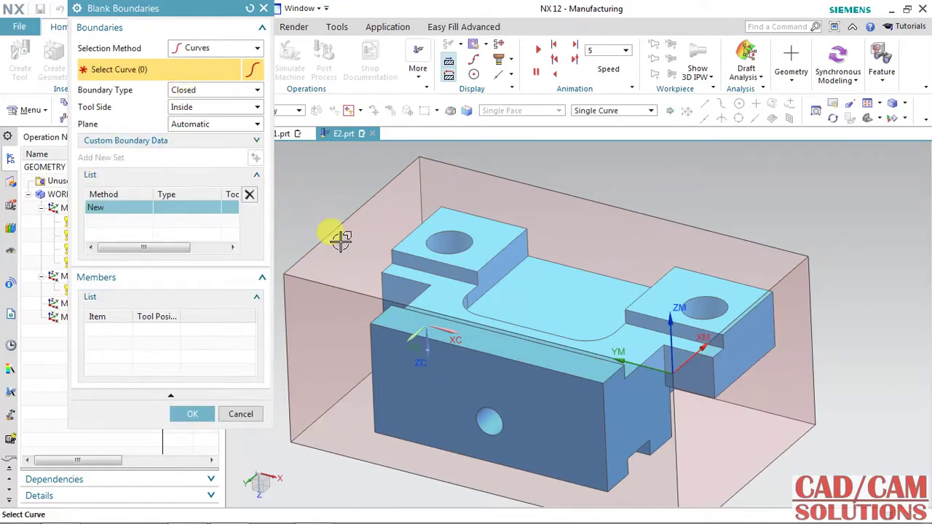
Step: Chain five part edges into the blank boundary on the raised pad's top-face plane
left_click(408, 257)
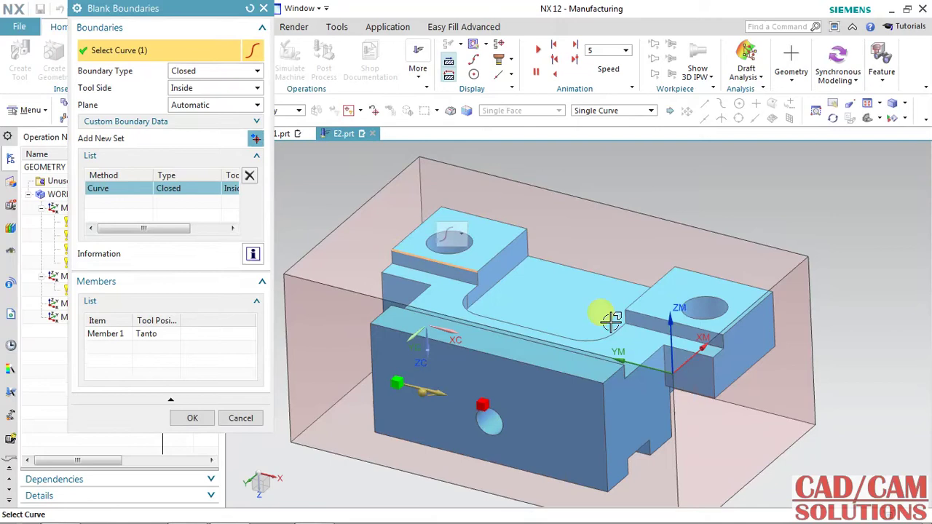
left_click(713, 335)
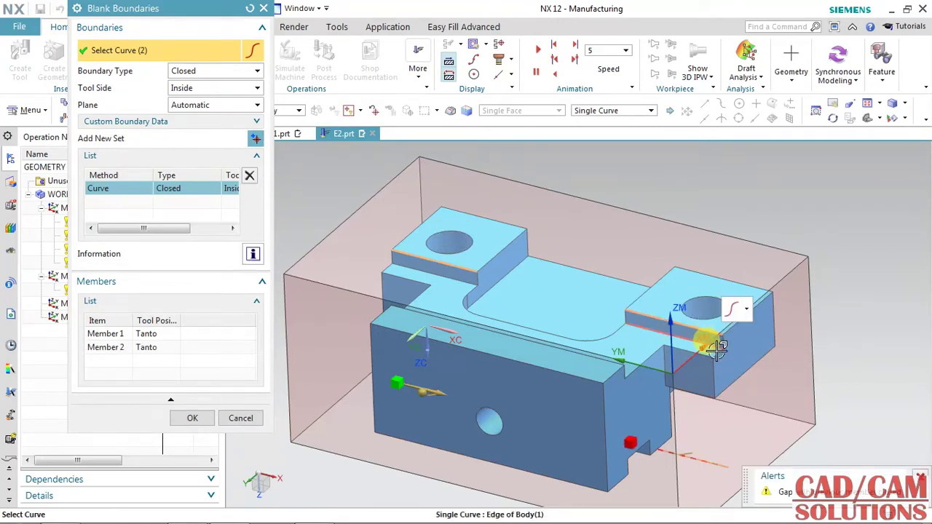
left_click(645, 338)
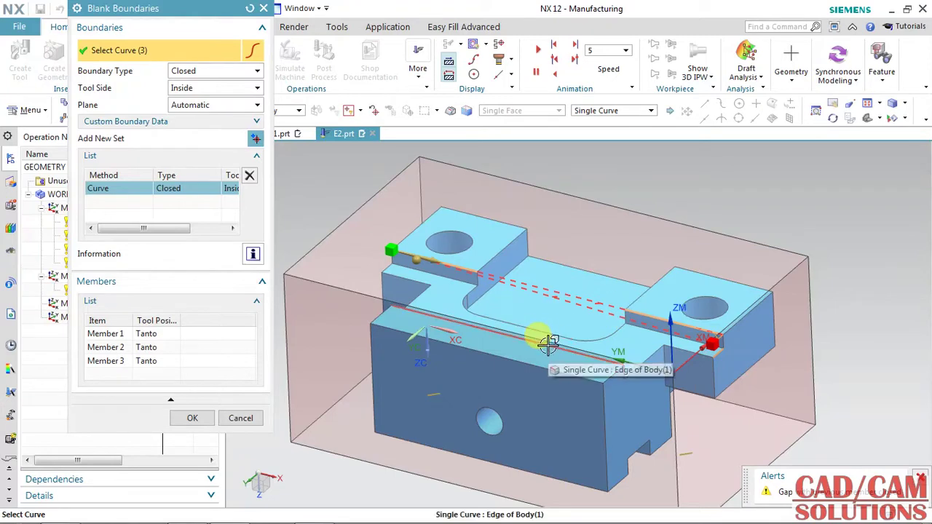
left_click(540, 341)
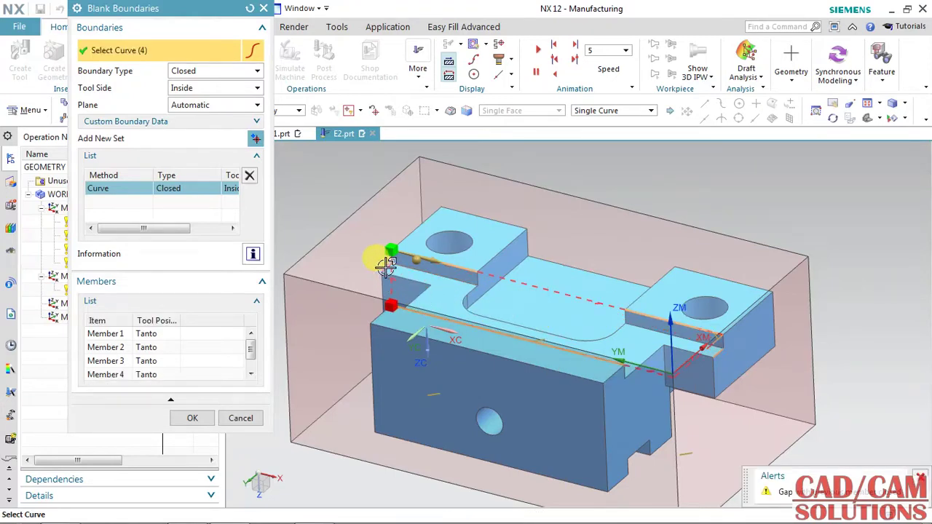
left_click(361, 256)
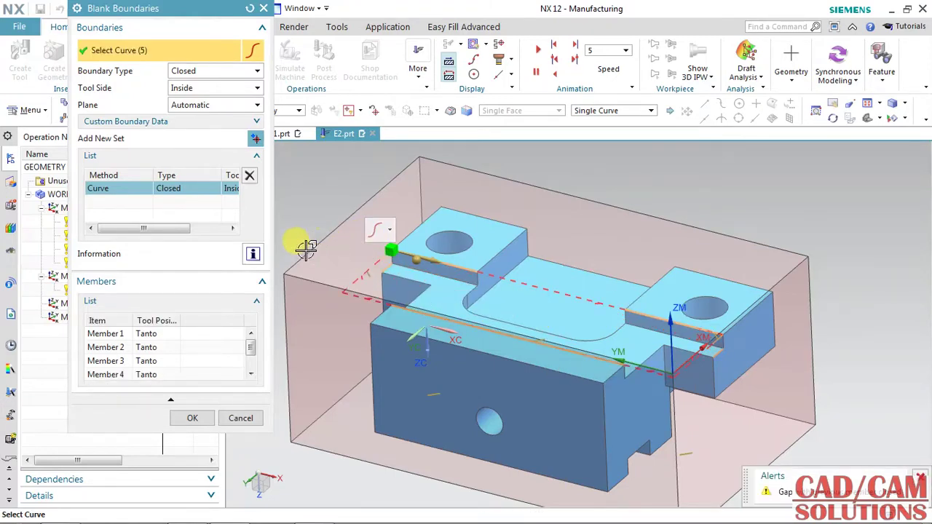
left_click(210, 105)
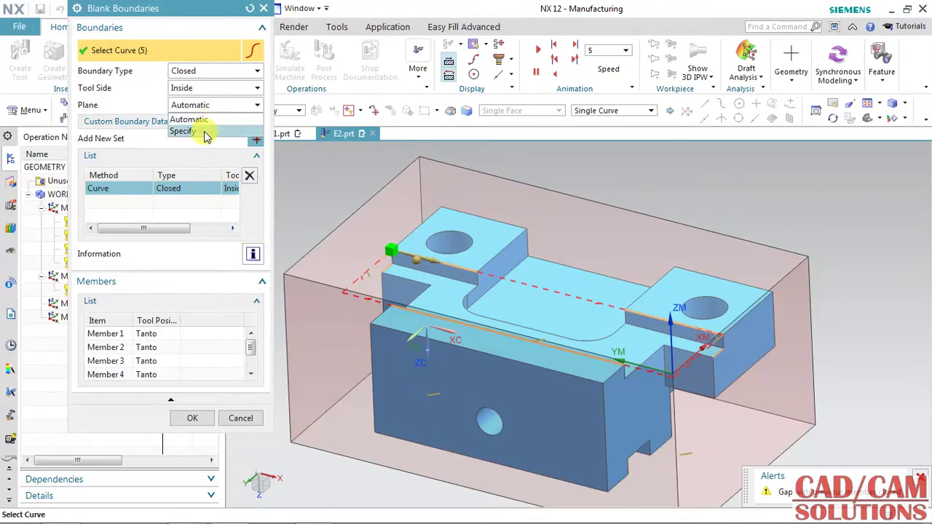
left_click(206, 132)
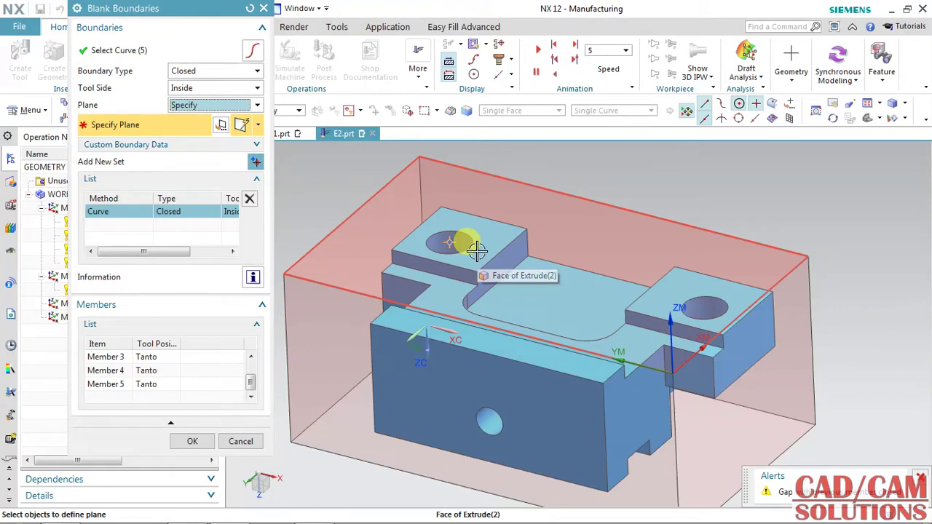
left_click(476, 251)
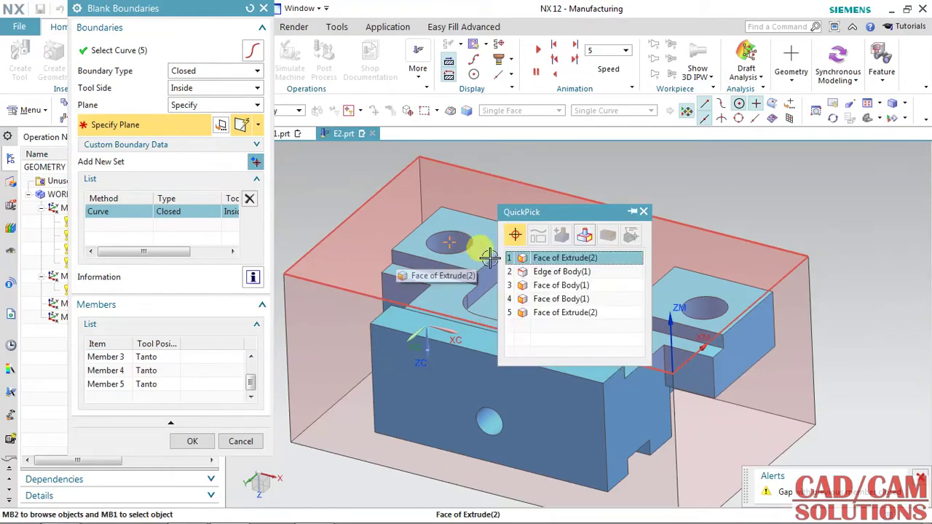
left_click(533, 285)
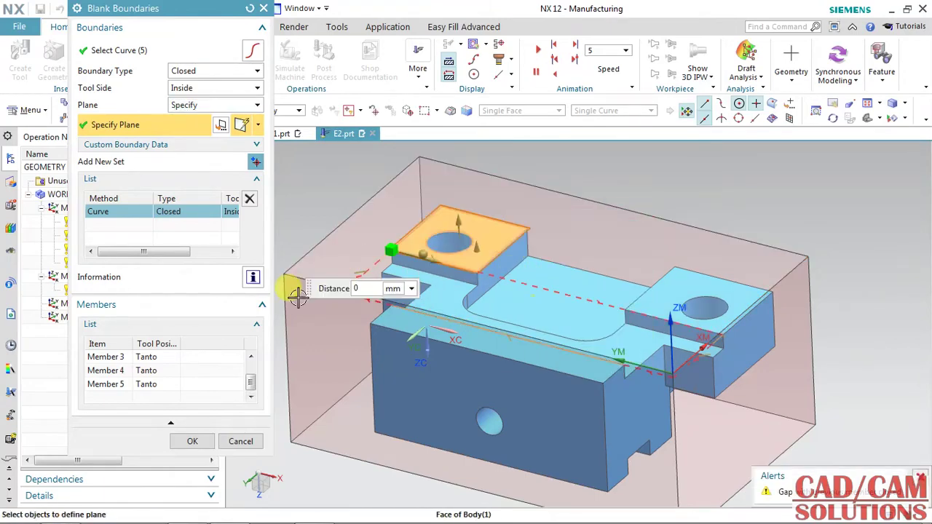
left_click(189, 442)
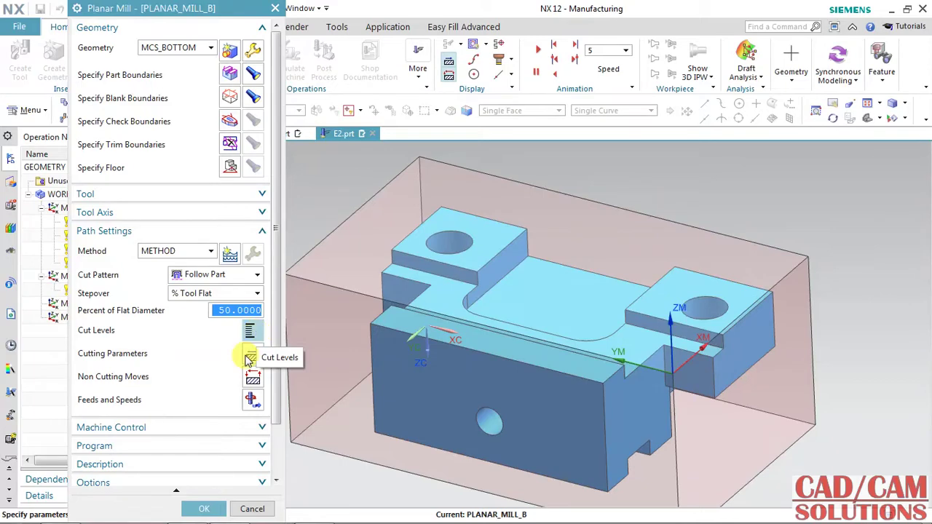
Step: After the 'No floor plane' error, set PLANAR_MILL_B's floor on the recessed central face
scroll(181, 385, "down", 2)
scroll(181, 385, "down", 1)
left_click(136, 466)
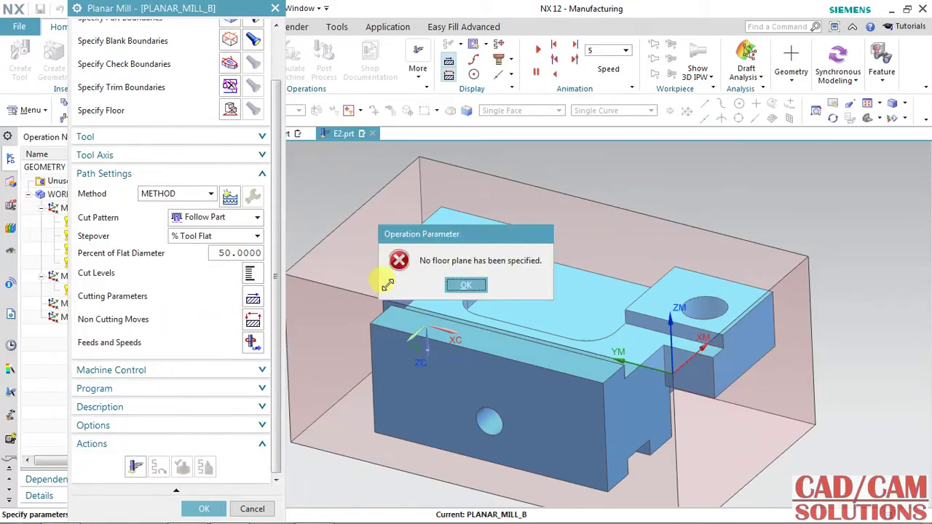
left_click(458, 286)
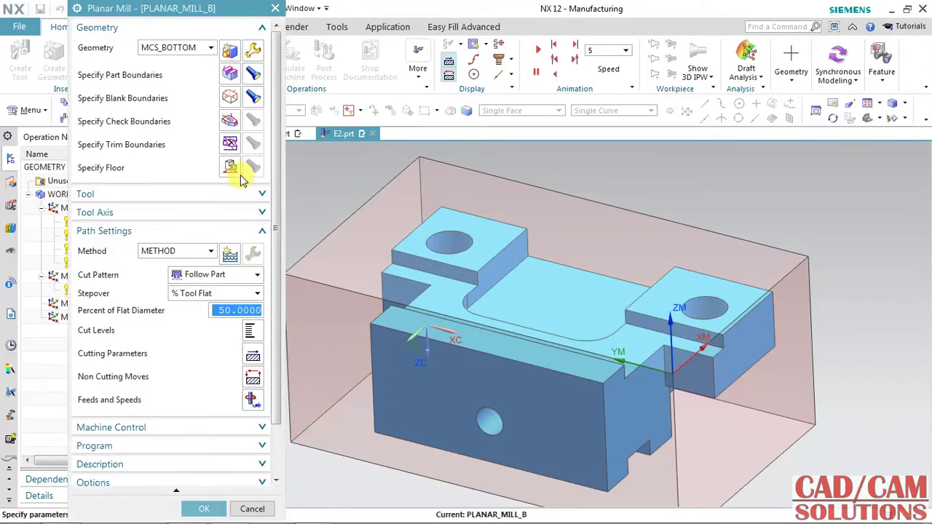
left_click(230, 165)
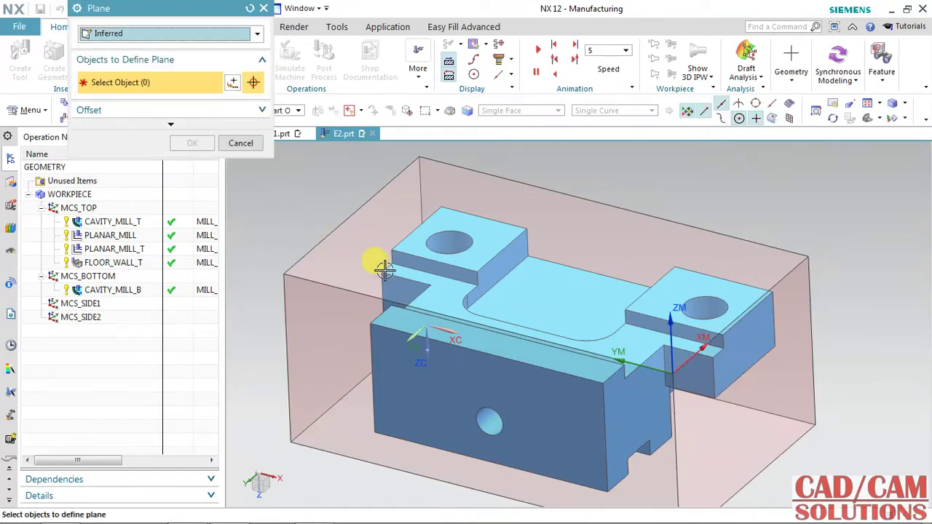
left_click(446, 309)
left_click(506, 327)
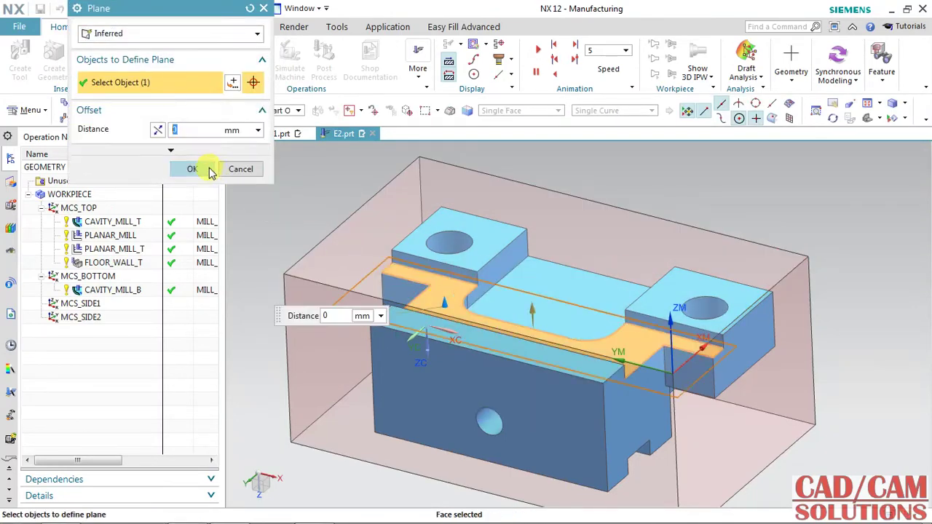
left_click(206, 168)
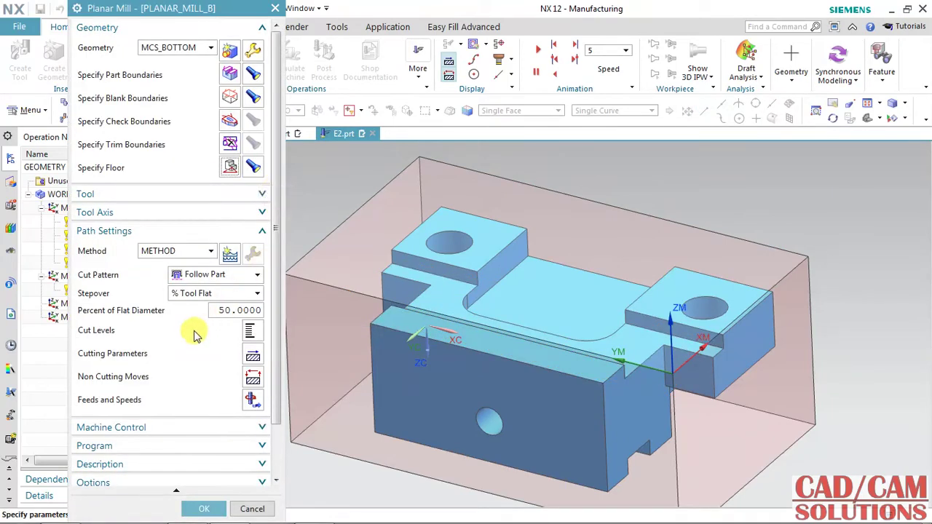
left_click(147, 453)
Step: Switch PLANAR_MILL_B to the Zig cut pattern and regenerate its toolpath
left_click(135, 466)
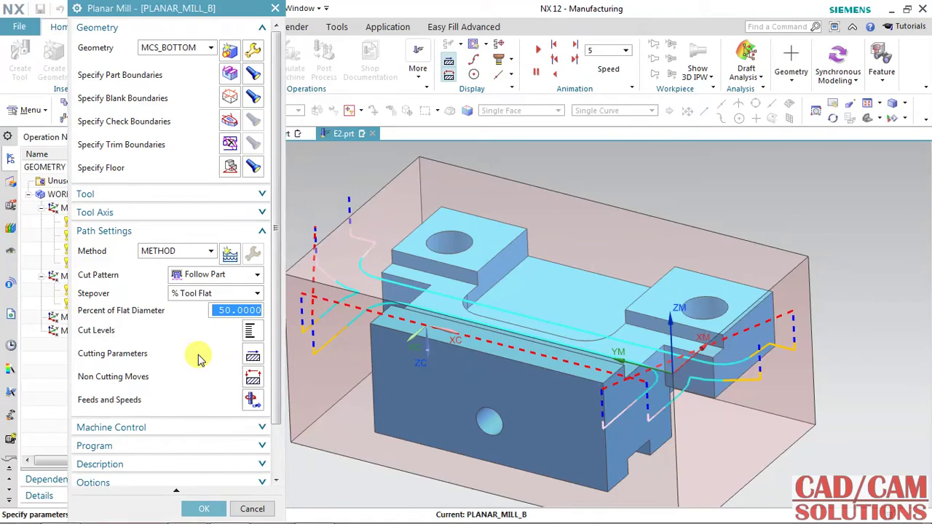
left_click(218, 275)
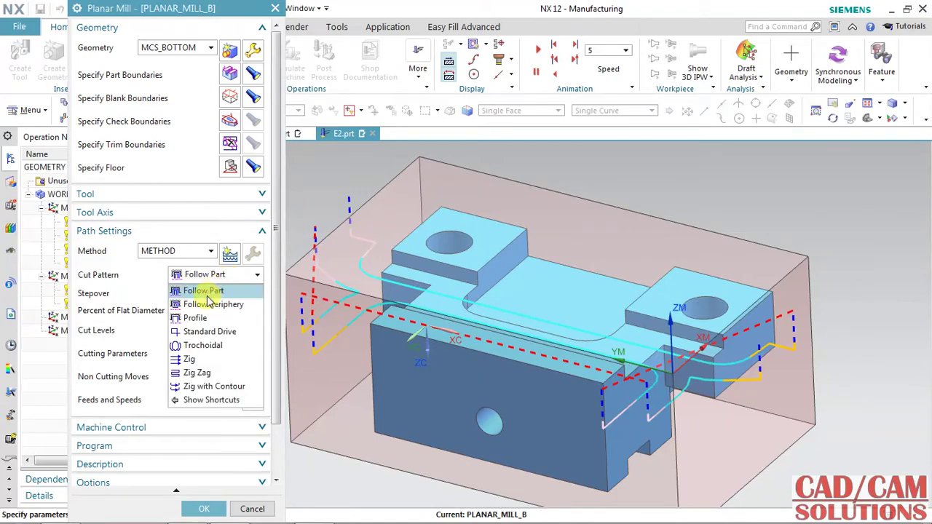
left_click(205, 359)
scroll(192, 364, "down", 2)
scroll(161, 437, "down", 1)
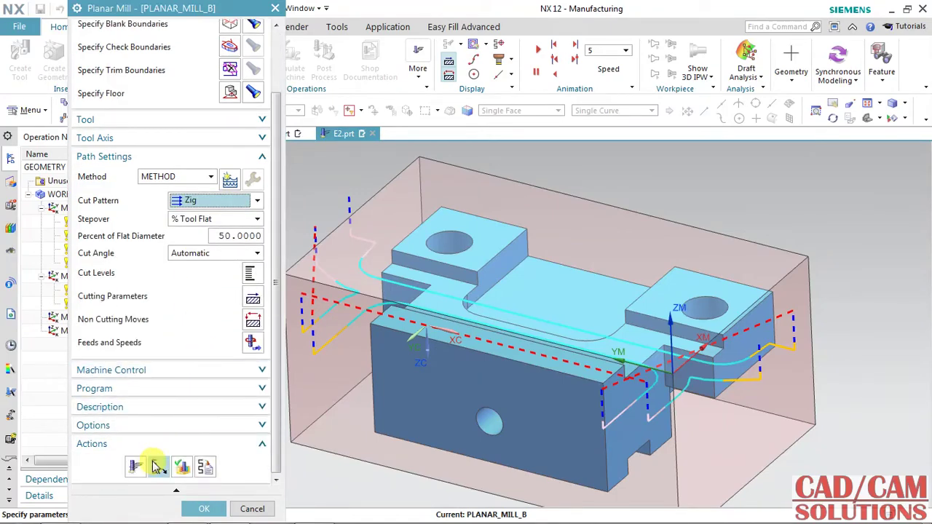
left_click(134, 466)
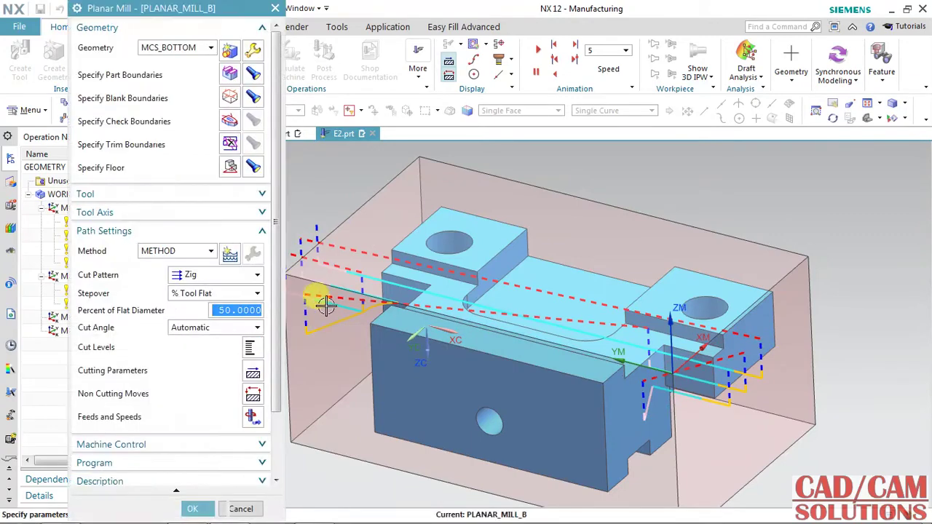
middle_click_drag(442, 294, 458, 305)
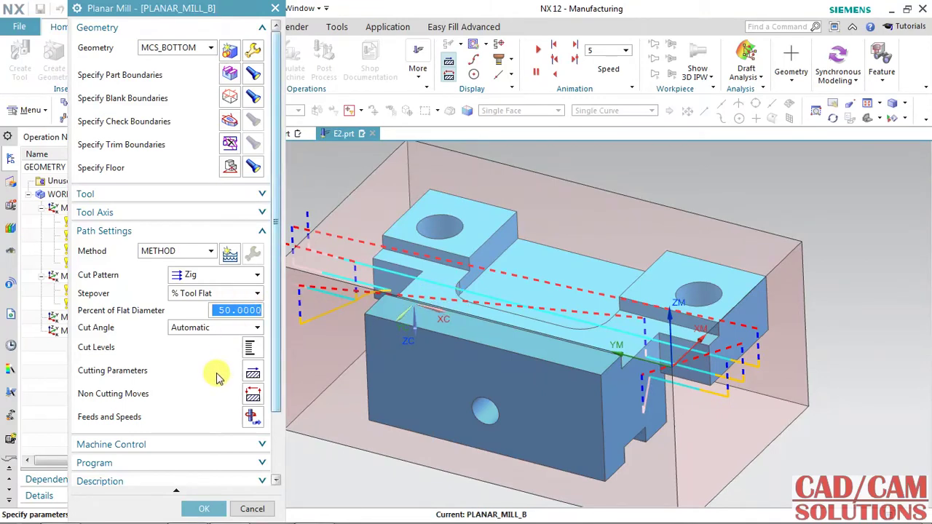
scroll(215, 335, "down", 2)
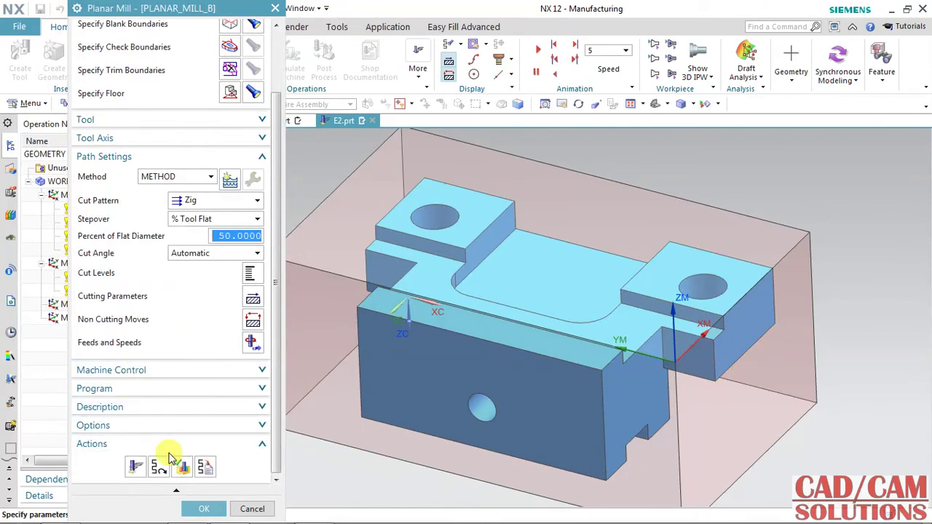
left_click(136, 462)
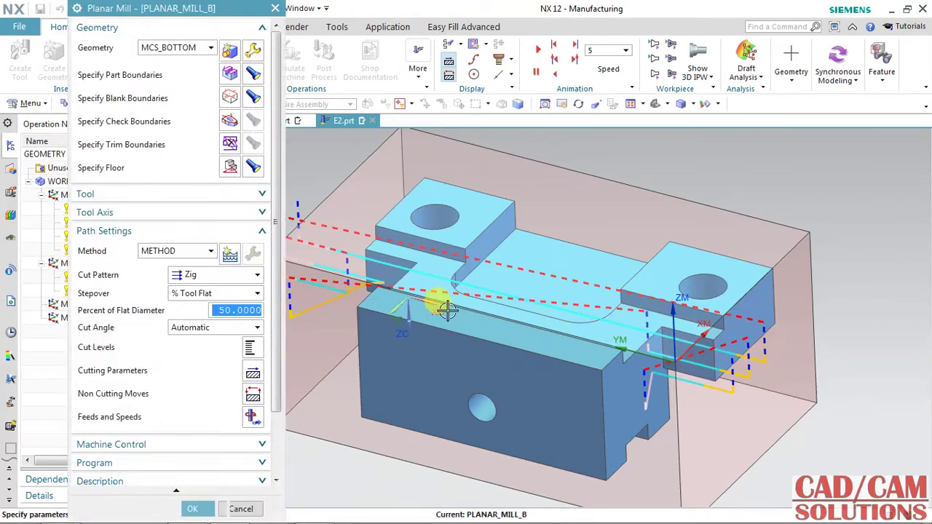
Step: Delete the second part boundary set and start a new curve-based set
left_click(229, 73)
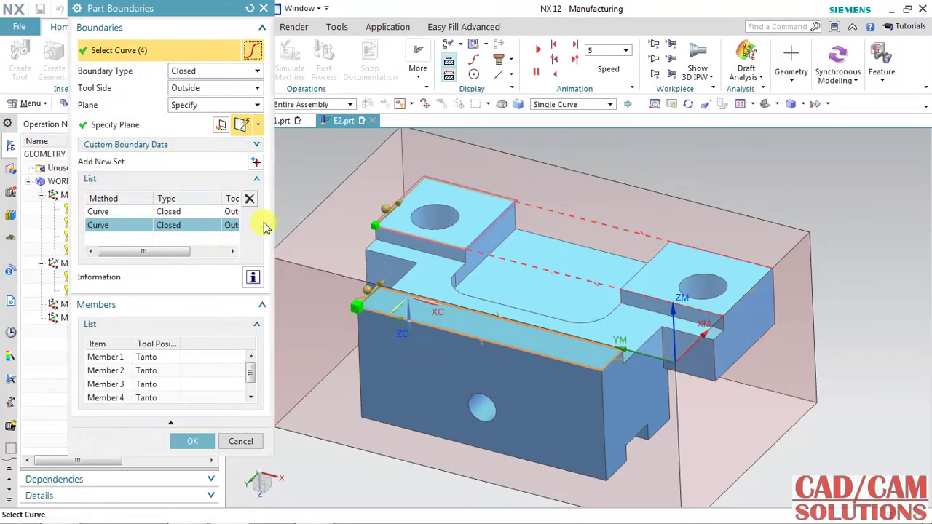
left_click(248, 200)
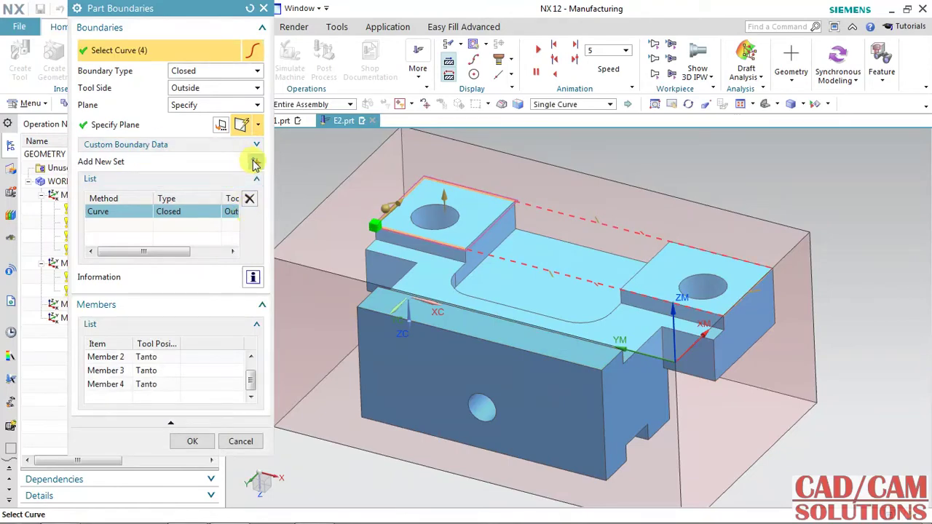
left_click(255, 164)
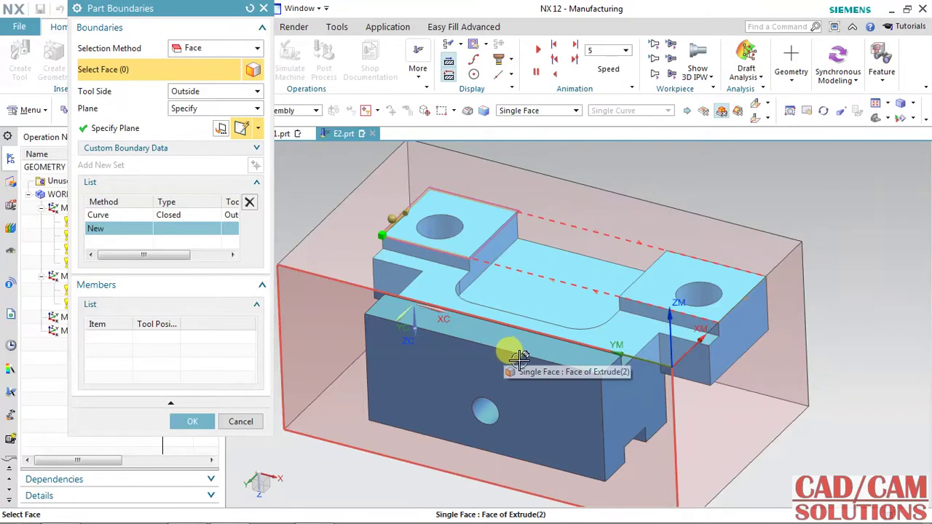
left_click(211, 49)
left_click(198, 77)
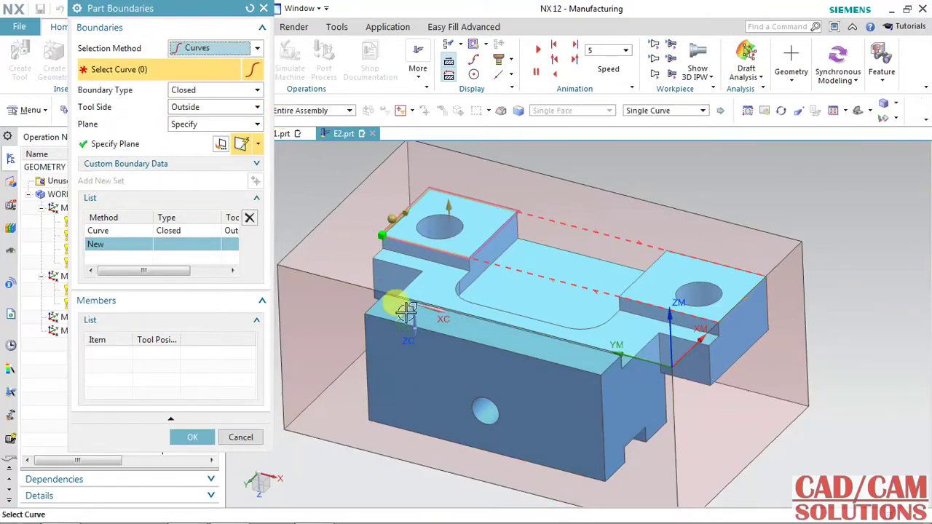
Step: Pick the front, right-hand, next and left-pad edges for the new boundary
left_click(466, 337)
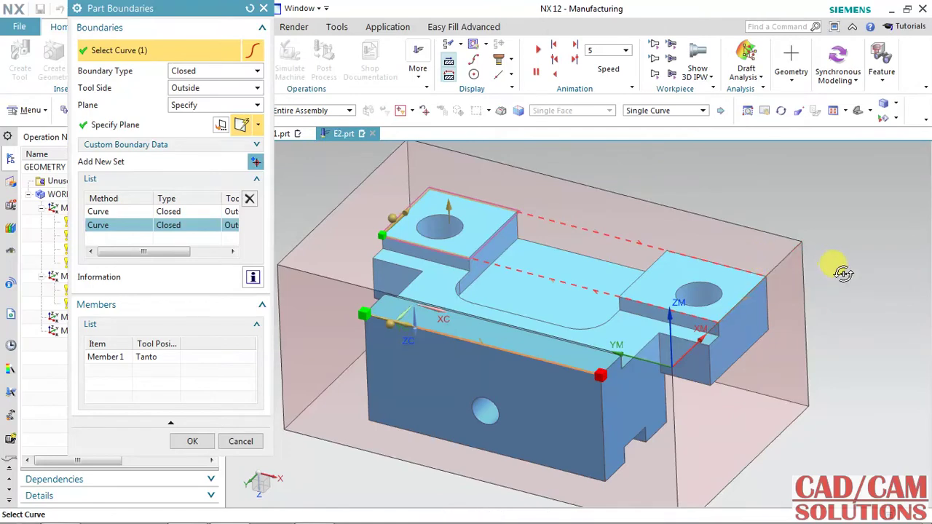
middle_click_drag(843, 273, 838, 270)
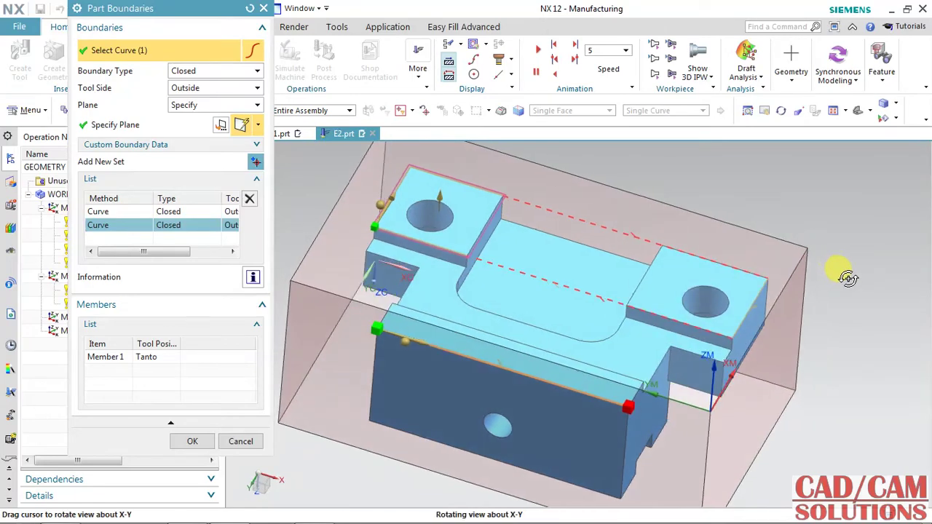
left_click(750, 312)
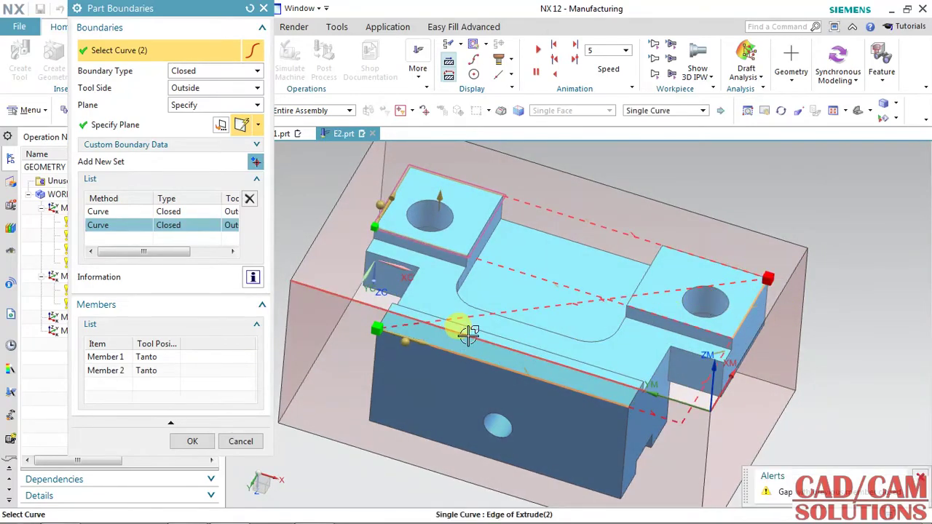
left_click(405, 293)
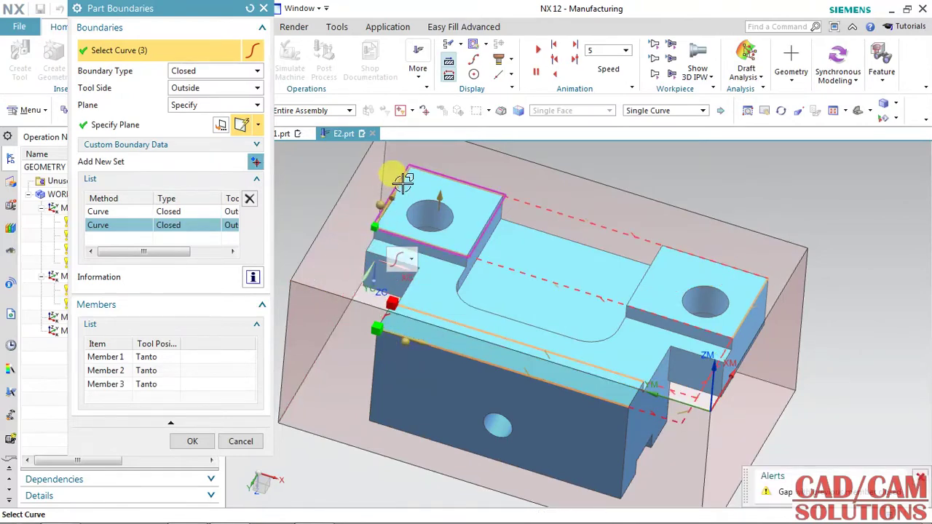
scroll(397, 178, "down", 2)
scroll(399, 175, "down", 2)
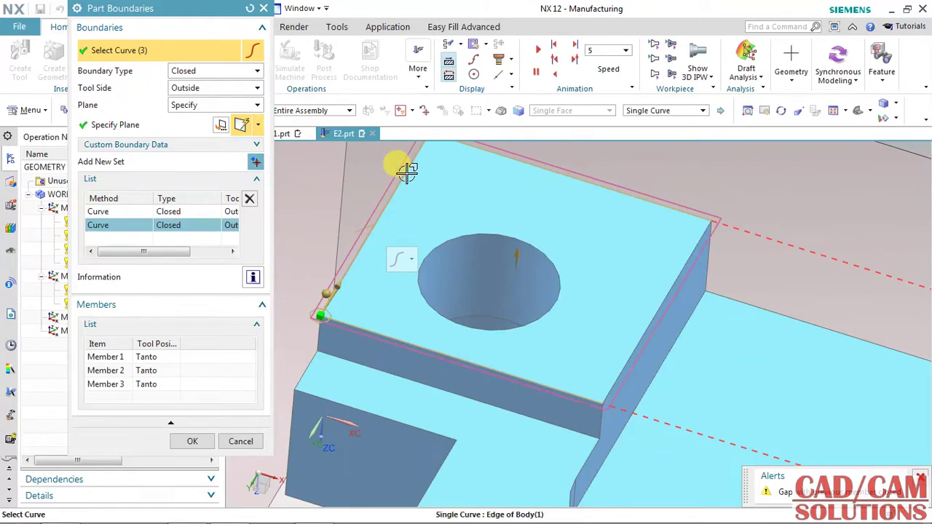
left_click(392, 219)
scroll(408, 240, "up", 2)
scroll(422, 260, "up", 2)
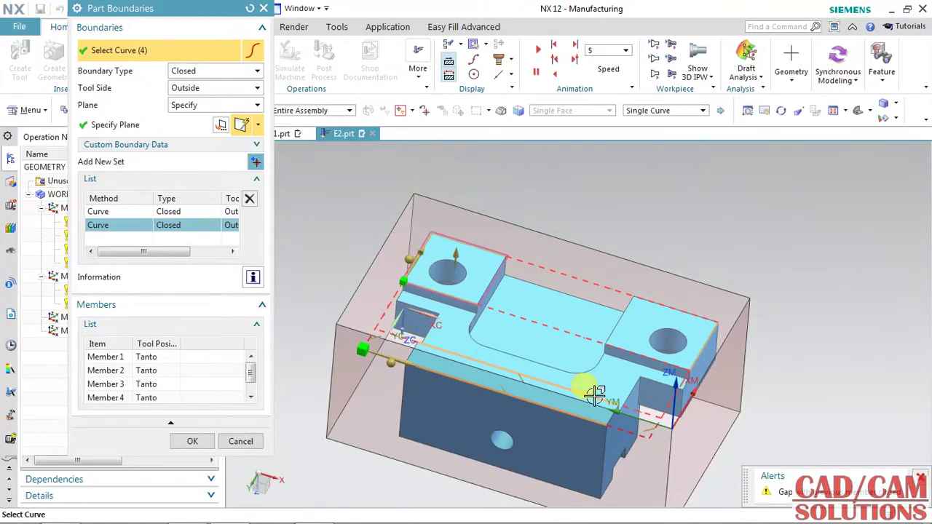
Step: Accept the part boundaries and generate the PLANAR_MILL_B toolpath
left_click(187, 439)
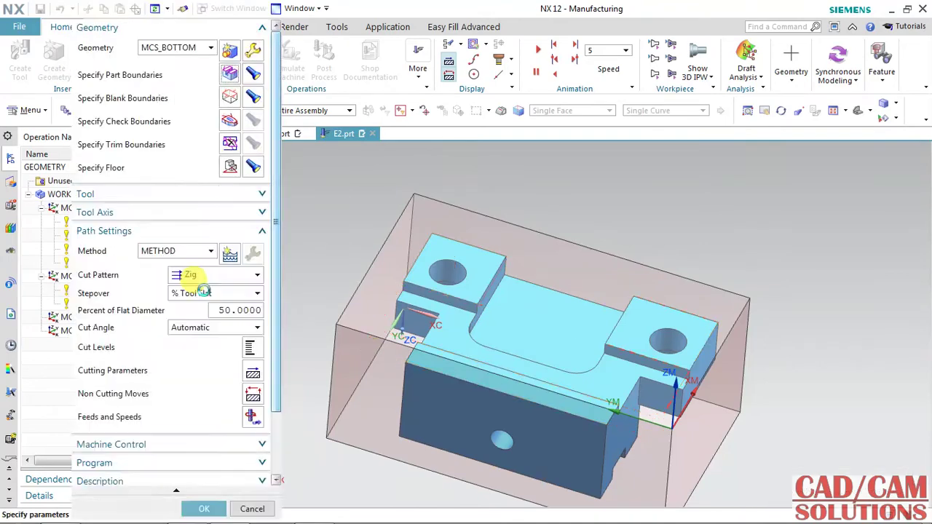
scroll(195, 286, "down", 1)
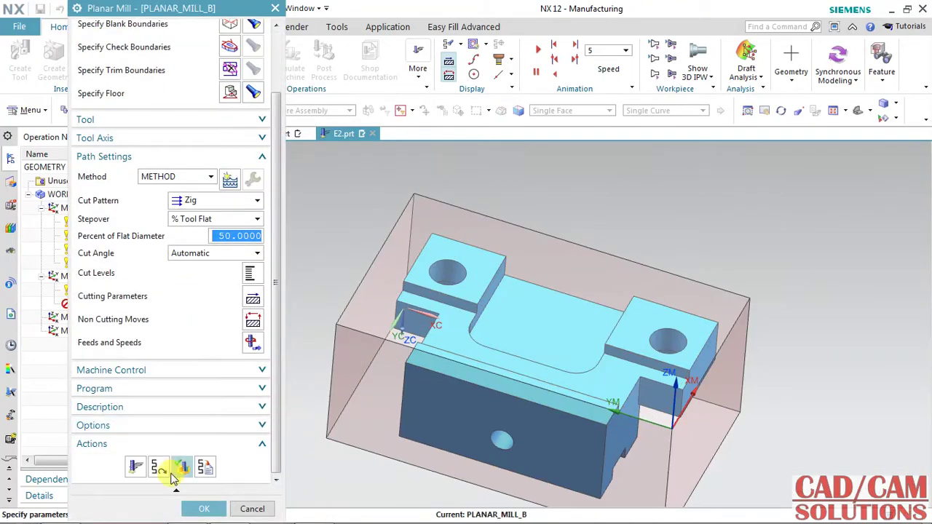
left_click(135, 466)
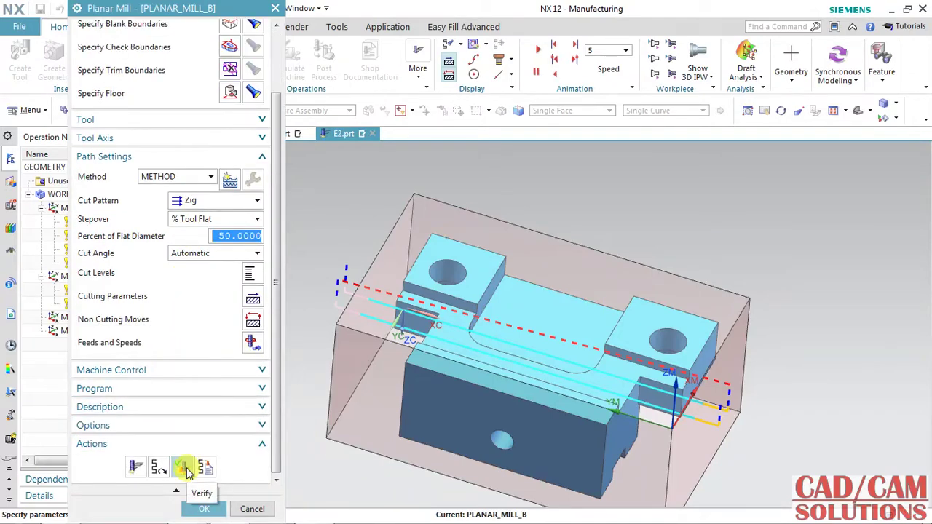
Step: Replay the PLANAR_MILL_B toolpath animation, then close the preview and the operation
left_click(187, 469)
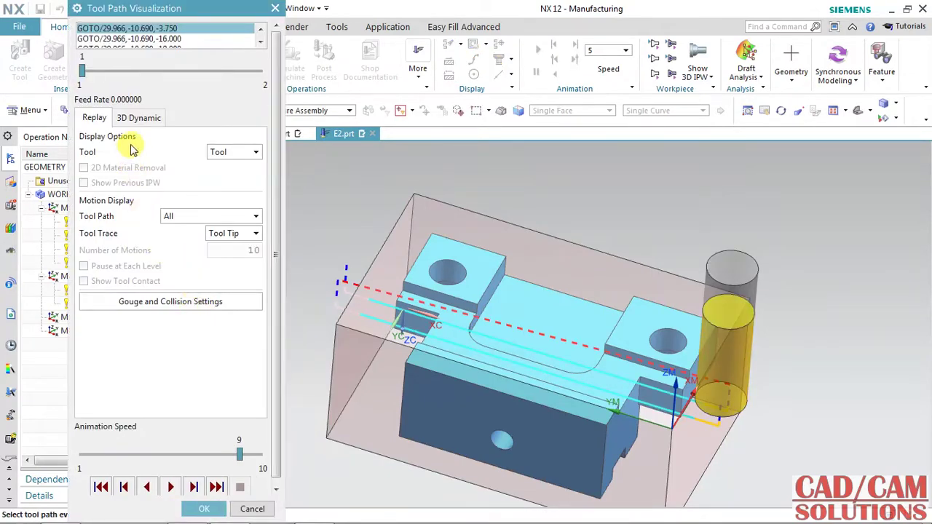
left_click(191, 488)
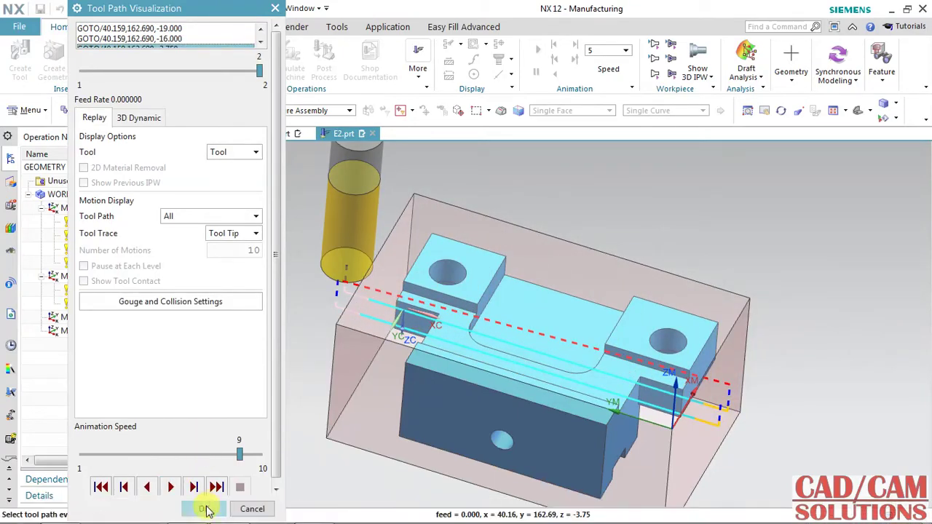
left_click(204, 509)
left_click(204, 510)
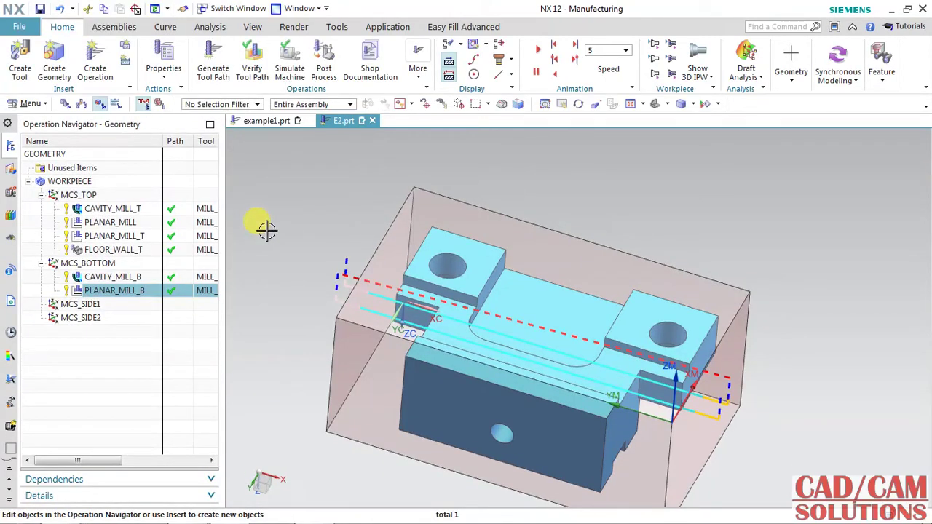
Step: Create Floor and Wall operation FLOOR_WALL_B with tool MILL_22 and begin picking its cut area floor
key("Home")
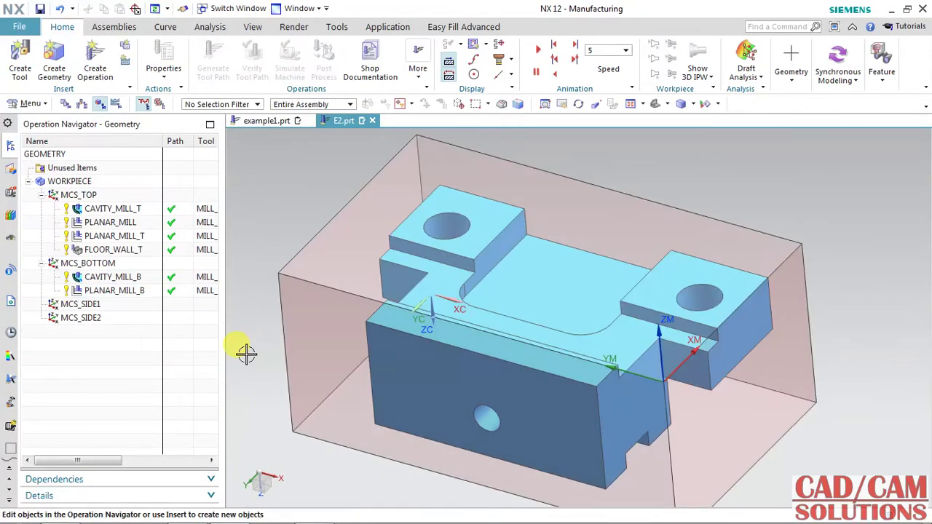
left_click(94, 57)
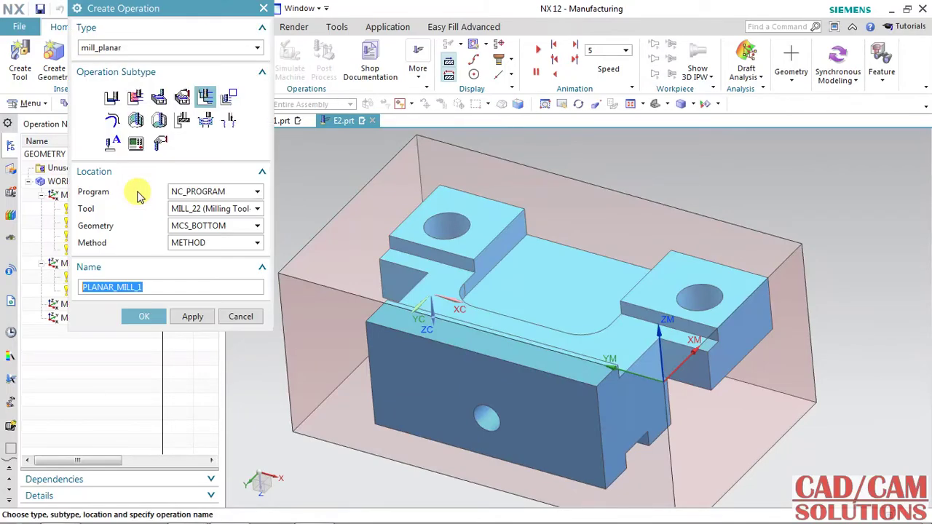
left_click(111, 98)
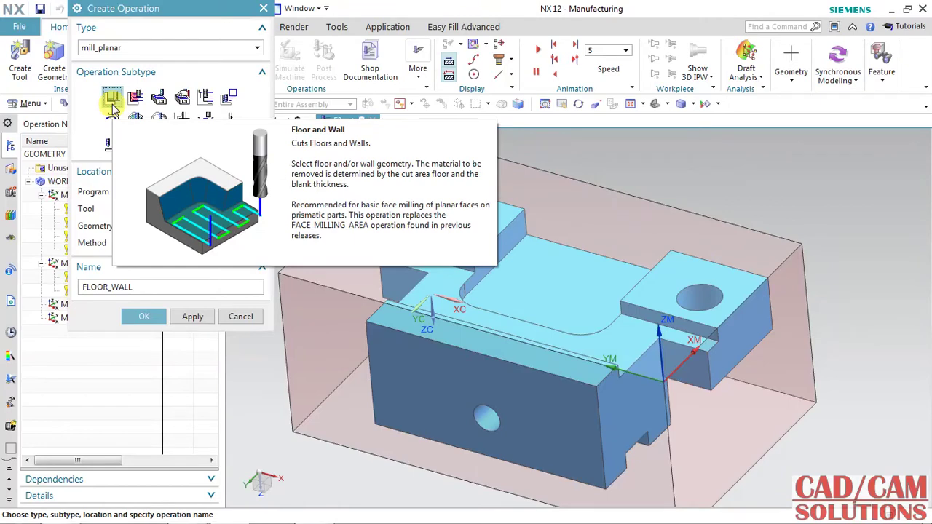
left_click(139, 285)
type("_B")
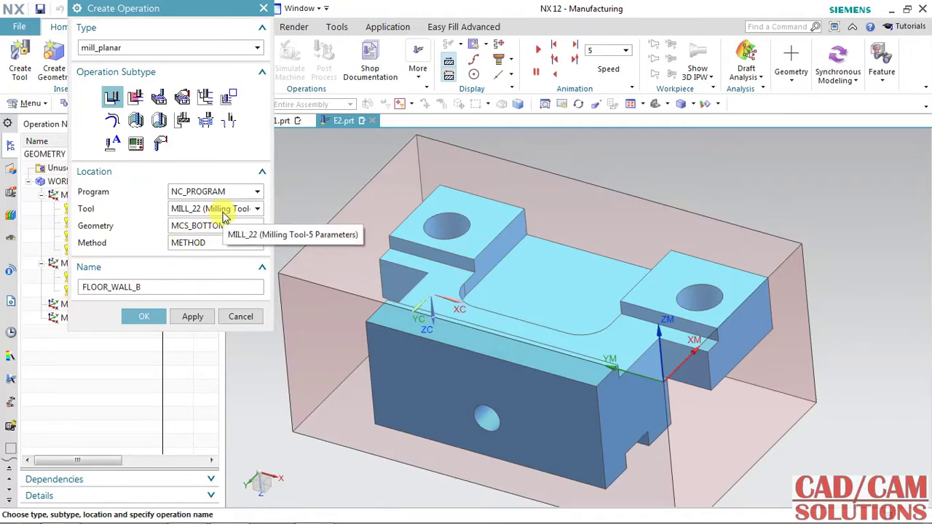
left_click(212, 208)
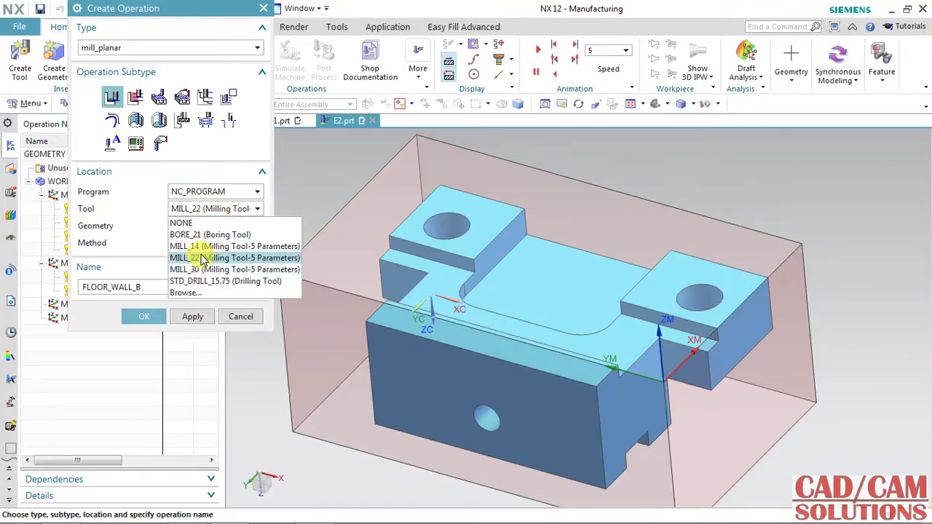
left_click(201, 246)
left_click(143, 316)
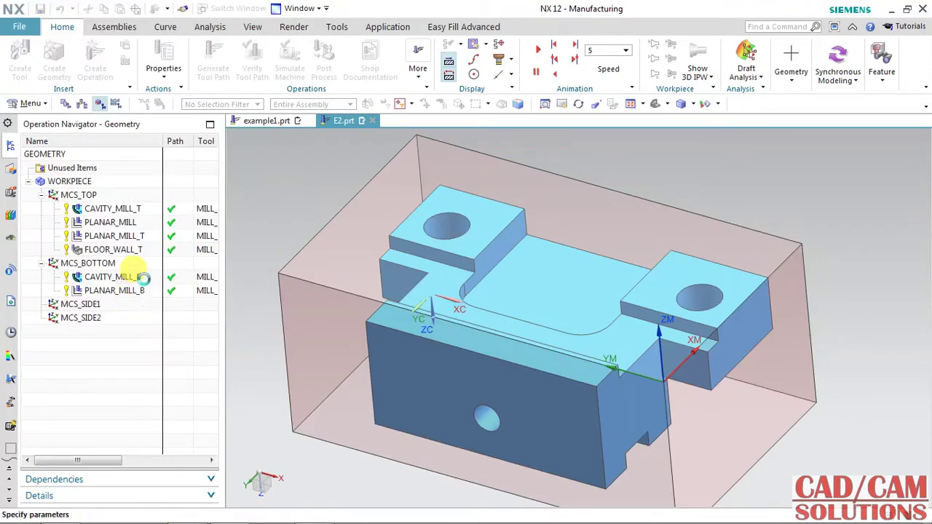
left_click(230, 121)
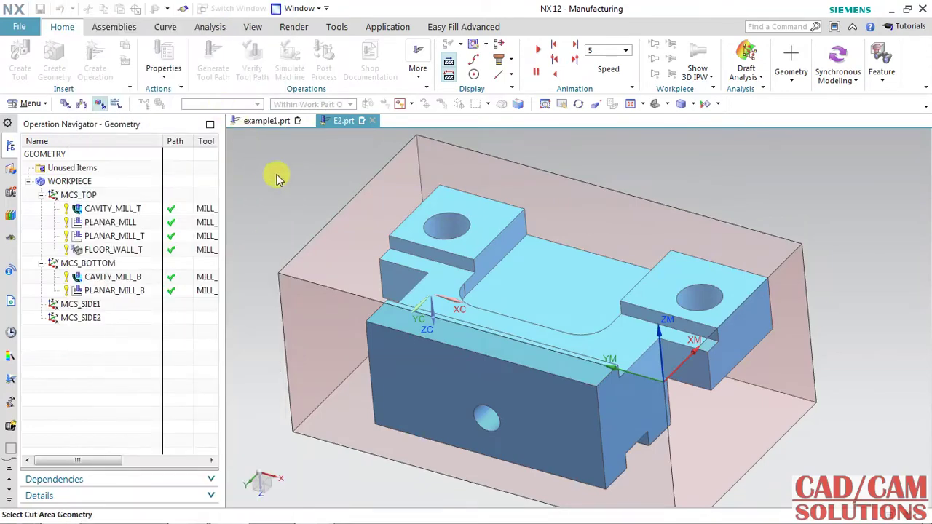
Step: Select the pocket floor face as the cut area floor
left_click(512, 285)
left_click(601, 304)
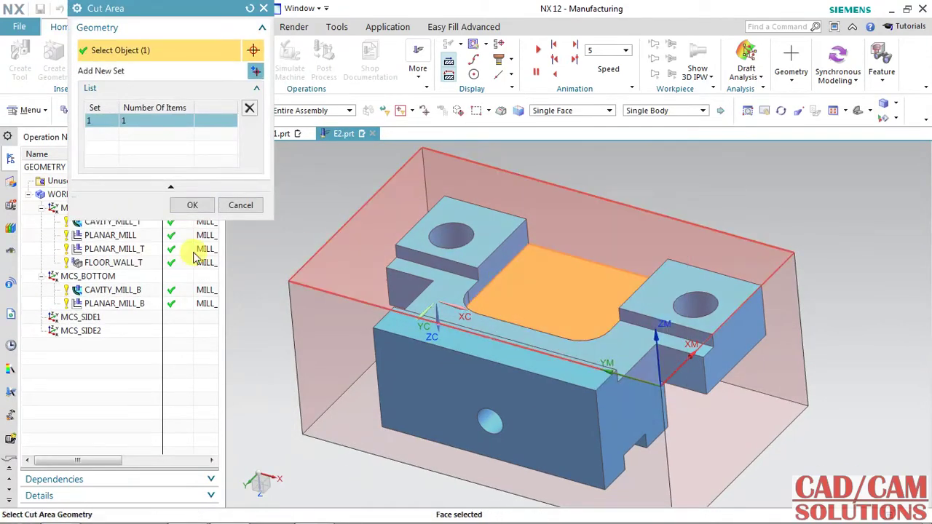
left_click(188, 206)
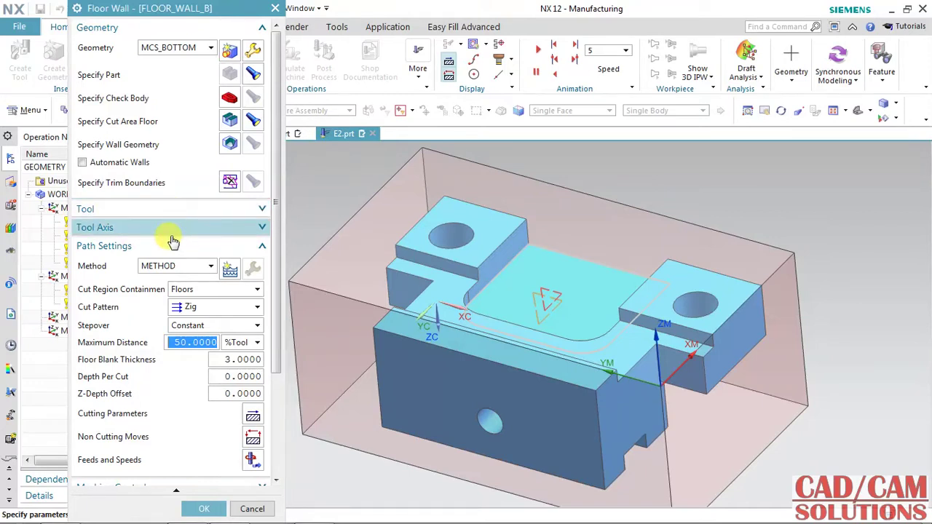
Step: Set cut region containment to Walls, cut pattern to Follow Part, and stepover to % Tool Flat
left_click(192, 291)
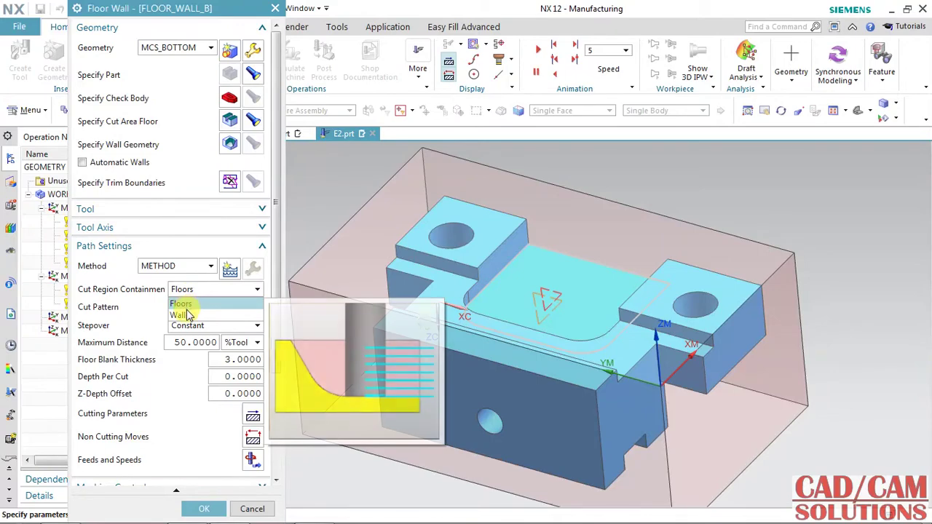
left_click(182, 314)
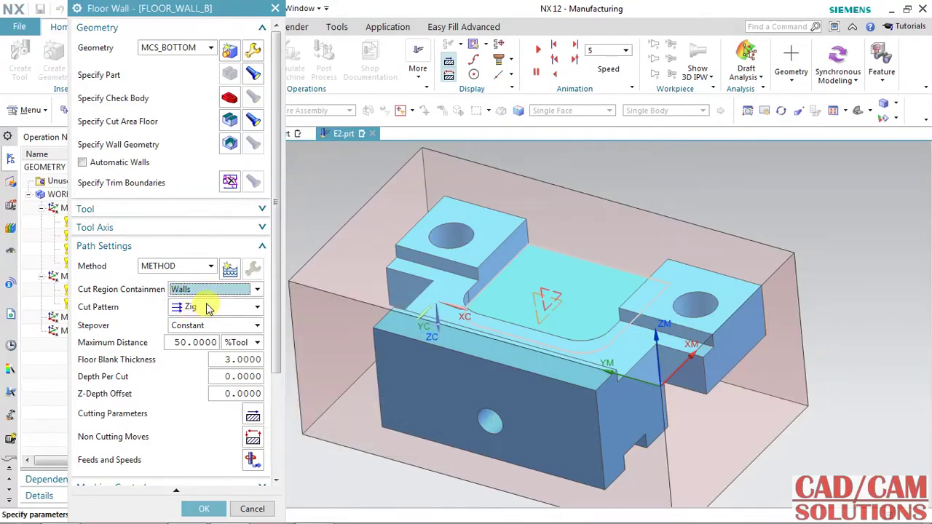
left_click(208, 308)
left_click(204, 323)
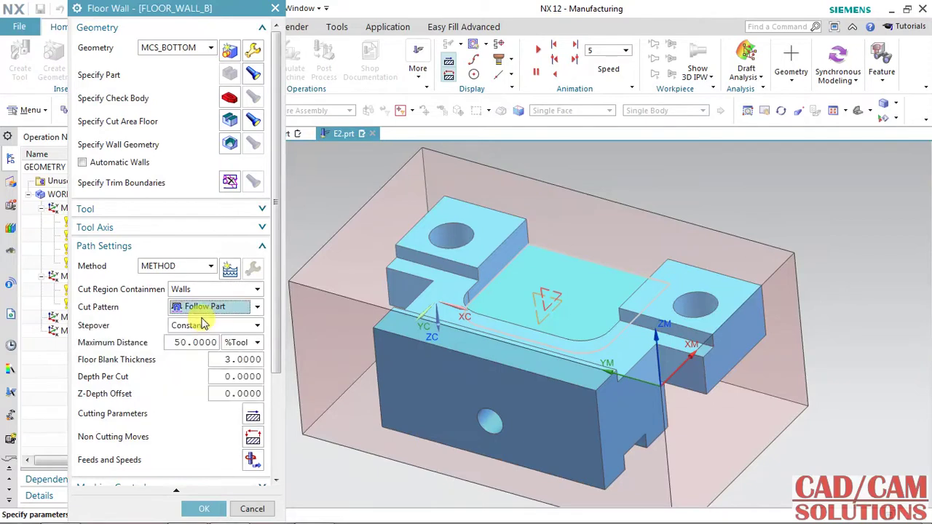
left_click(204, 329)
left_click(188, 360)
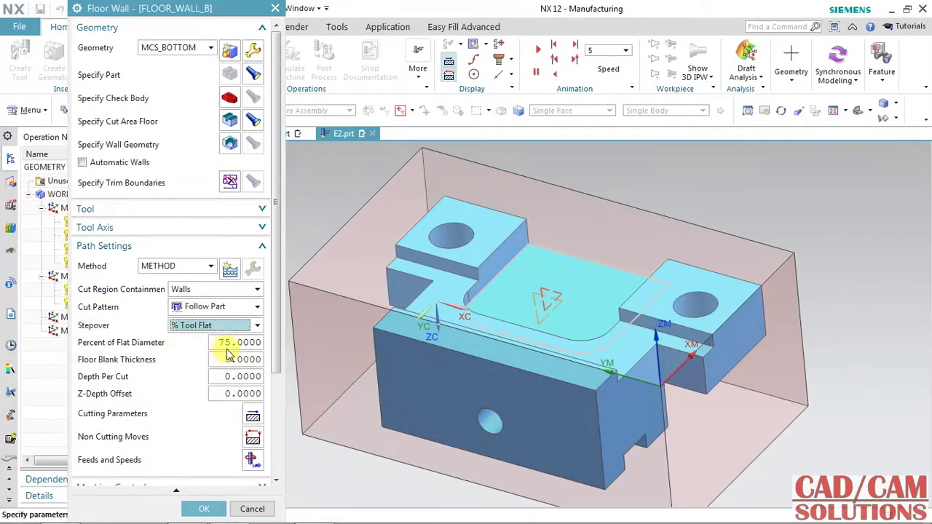
Step: Generate the FLOOR_WALL_B toolpath, then regenerate it with 2.0 depth per cut
scroll(162, 386, "down", 5)
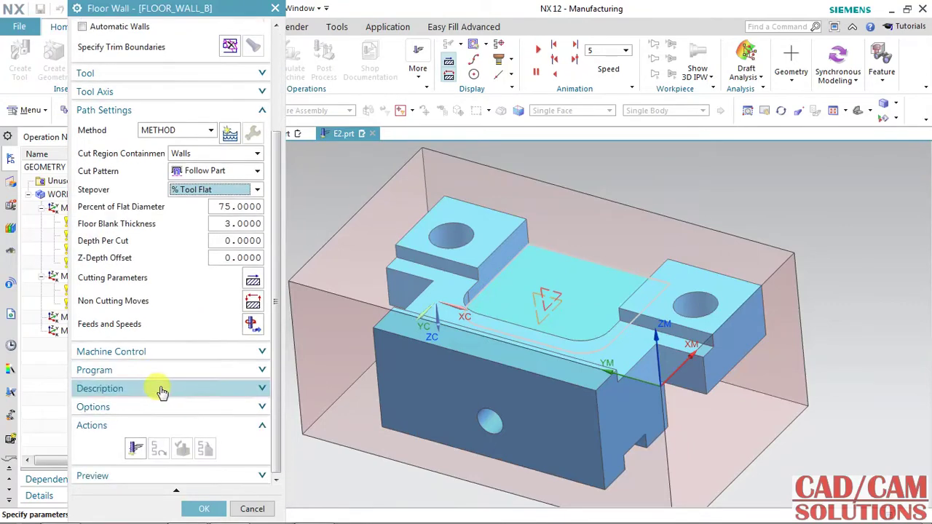
left_click(136, 448)
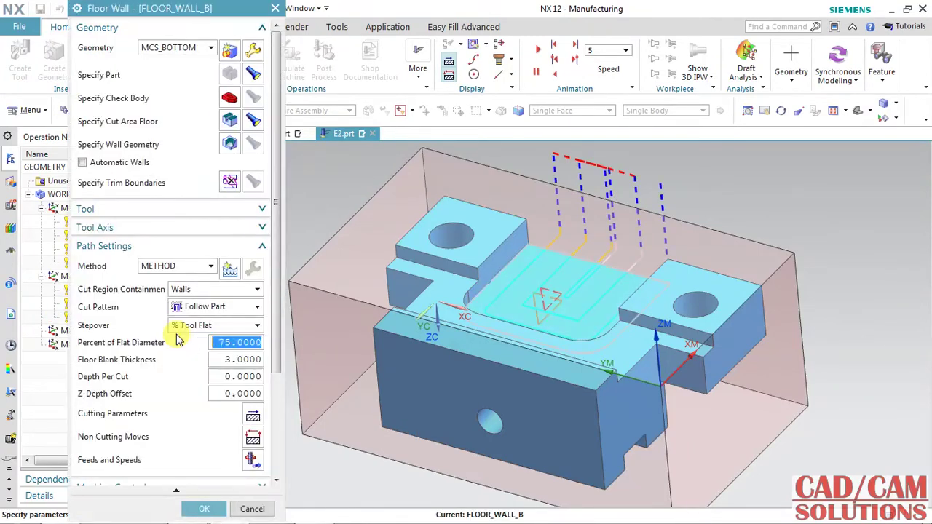
scroll(181, 346, "down", 2)
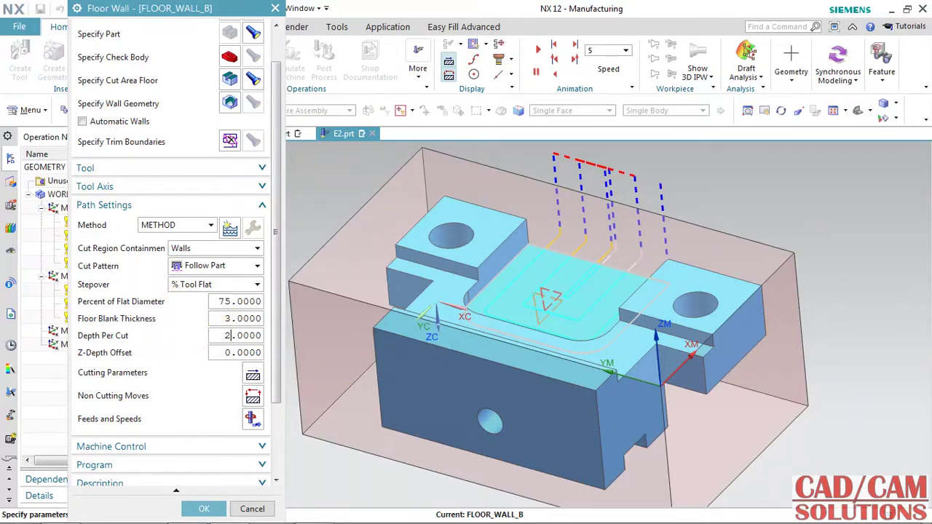
scroll(193, 335, "down", 3)
left_click(131, 446)
Step: Reopen FLOOR_WALL_B, replay its toolpath animation, and close the operation
middle_click(179, 323)
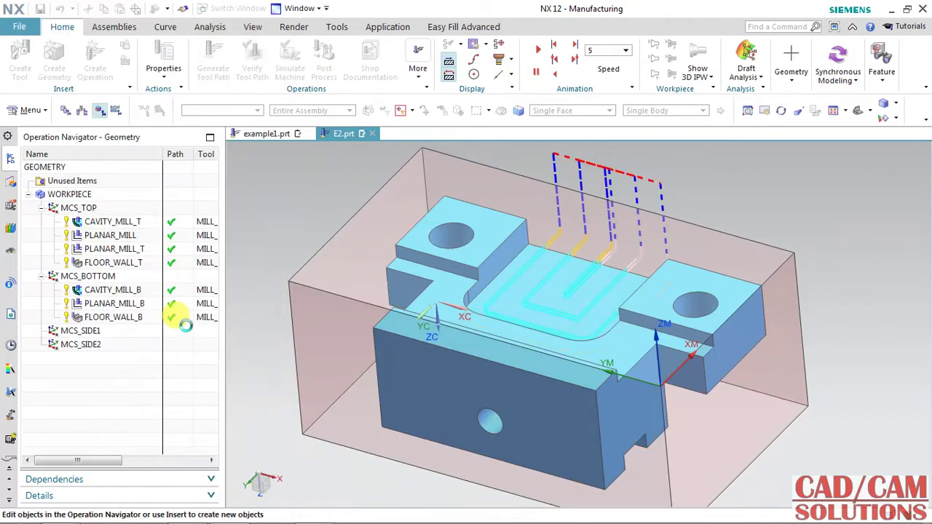
double_click(183, 318)
scroll(198, 335, "down", 5)
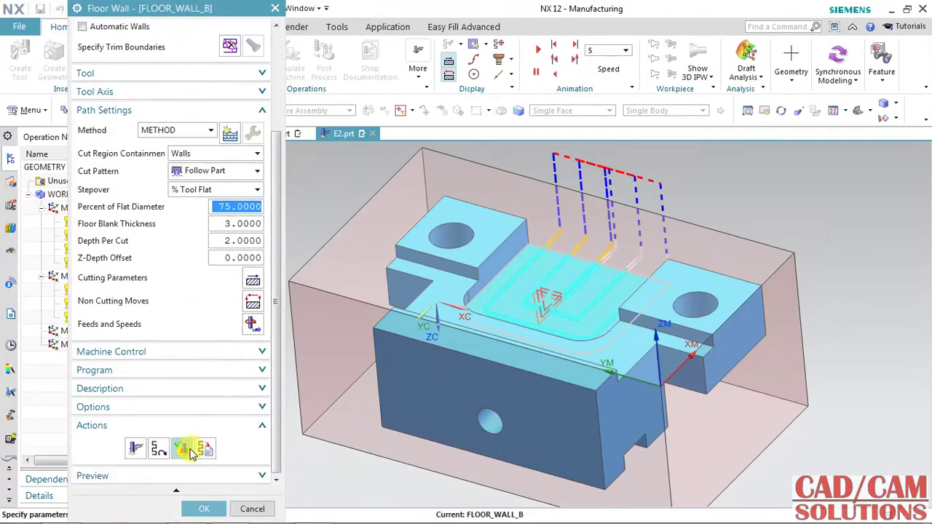
left_click(190, 450)
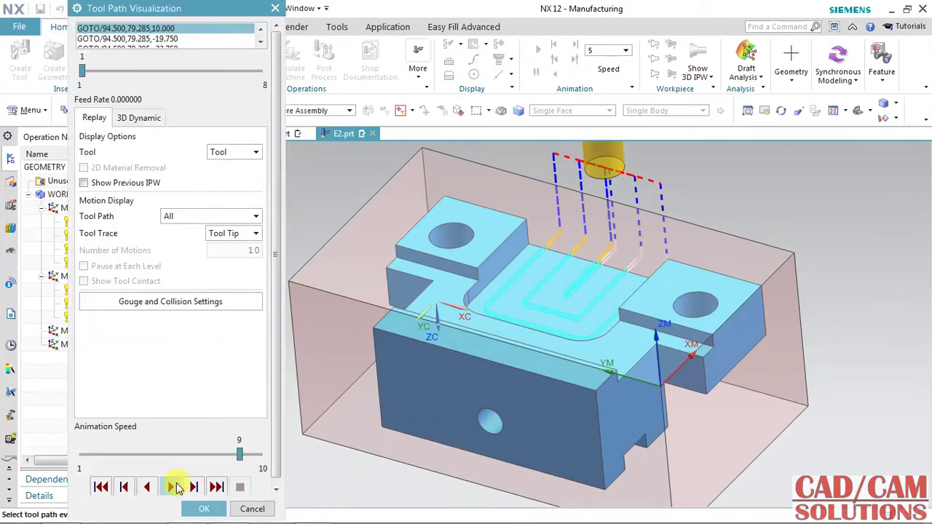
left_click(176, 488)
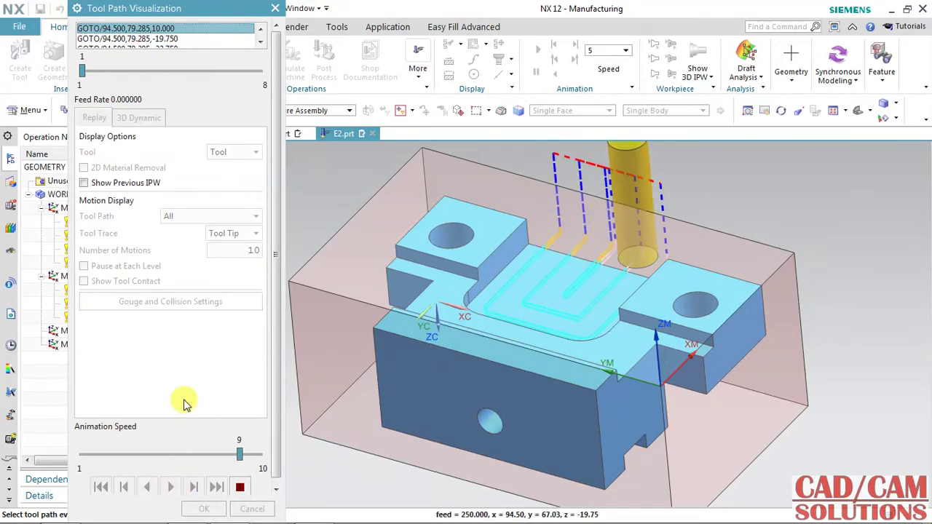
left_click(240, 487)
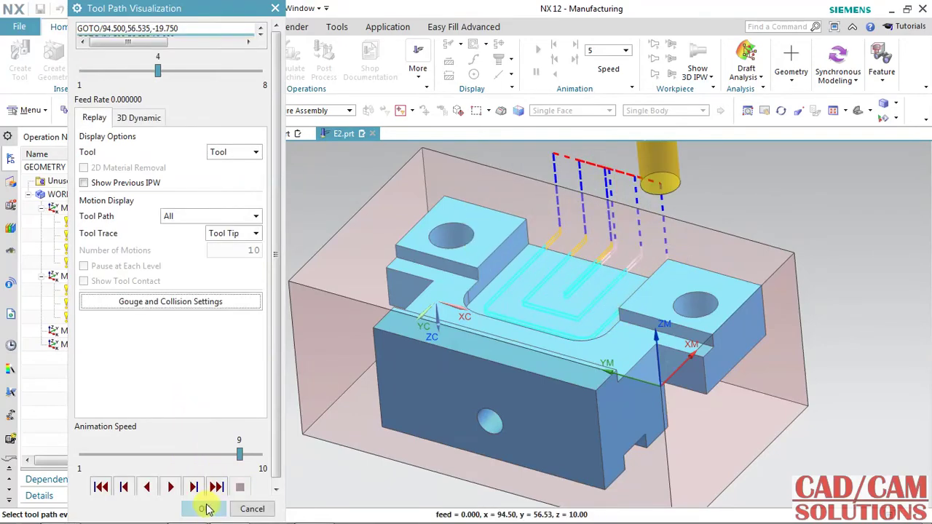
left_click(207, 509)
left_click(197, 508)
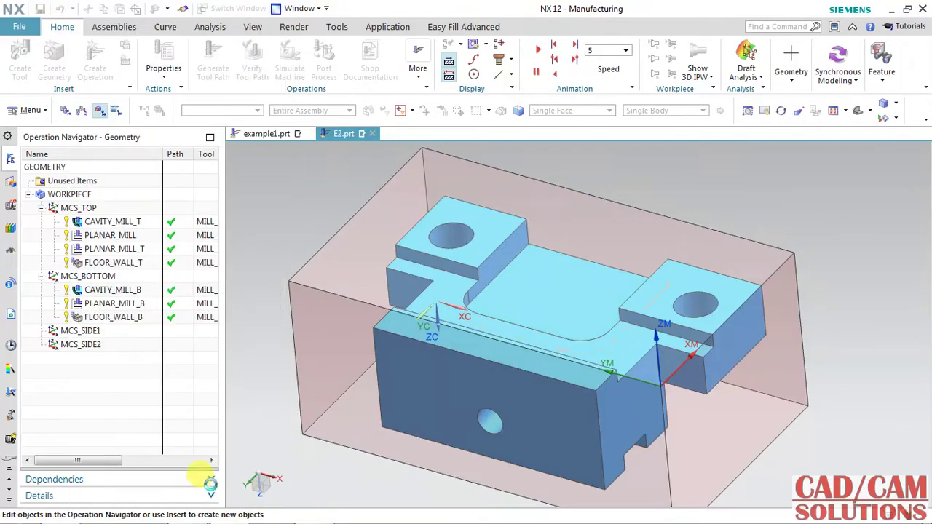
Step: Simulate 3D material removal for all three MCS_BOTTOM operations together
left_click(128, 281)
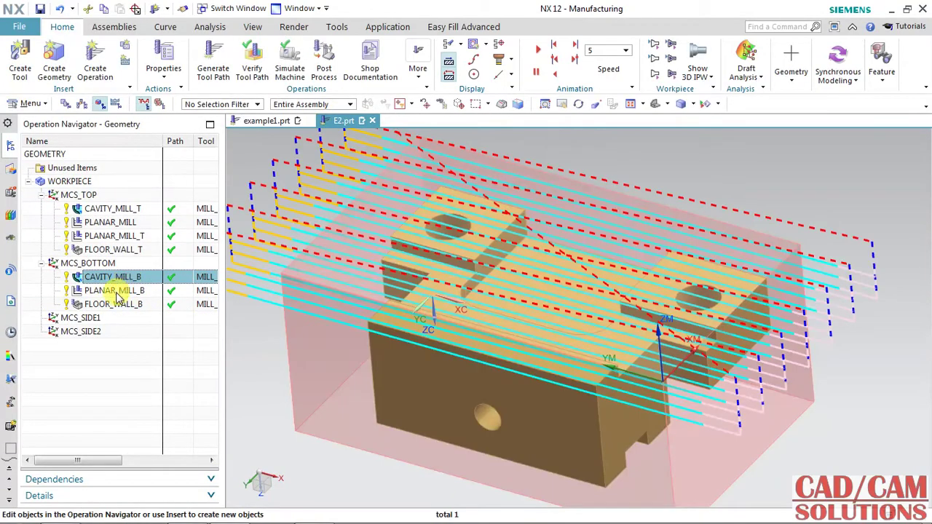
left_click(114, 293, "ctrl")
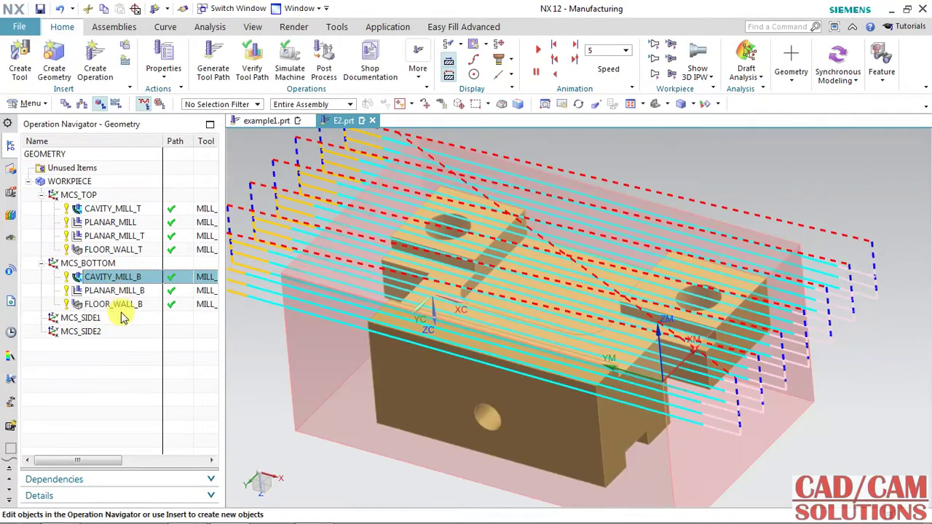
left_click(251, 59)
left_click(137, 117)
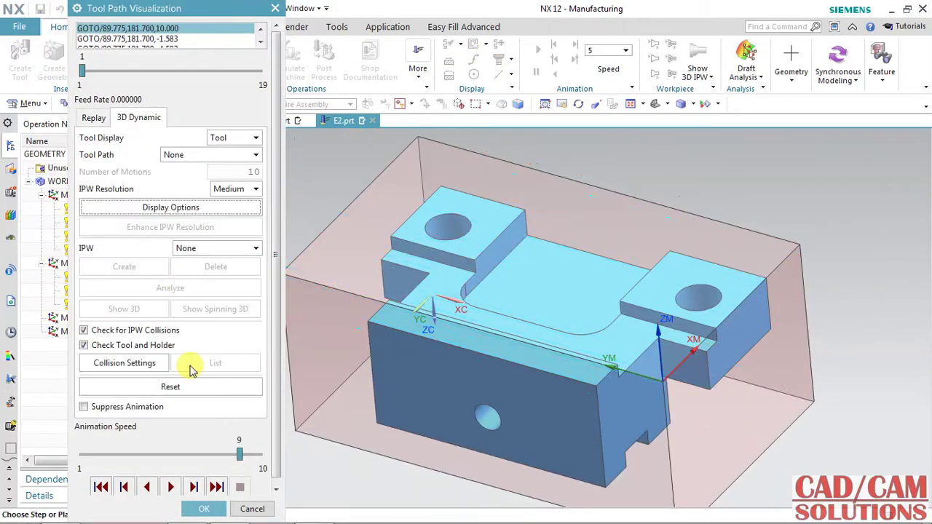
left_click(175, 486)
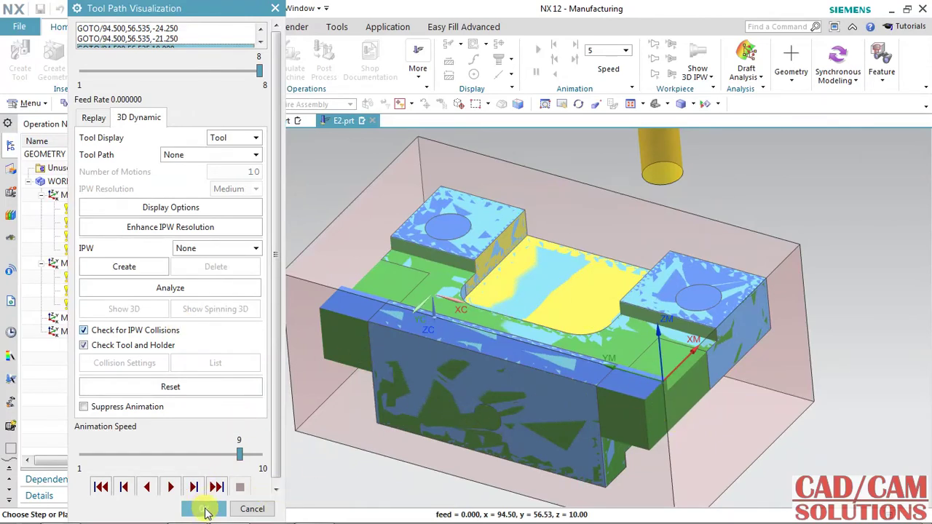
scroll(519, 333, "up", 1)
scroll(516, 340, "down", 1)
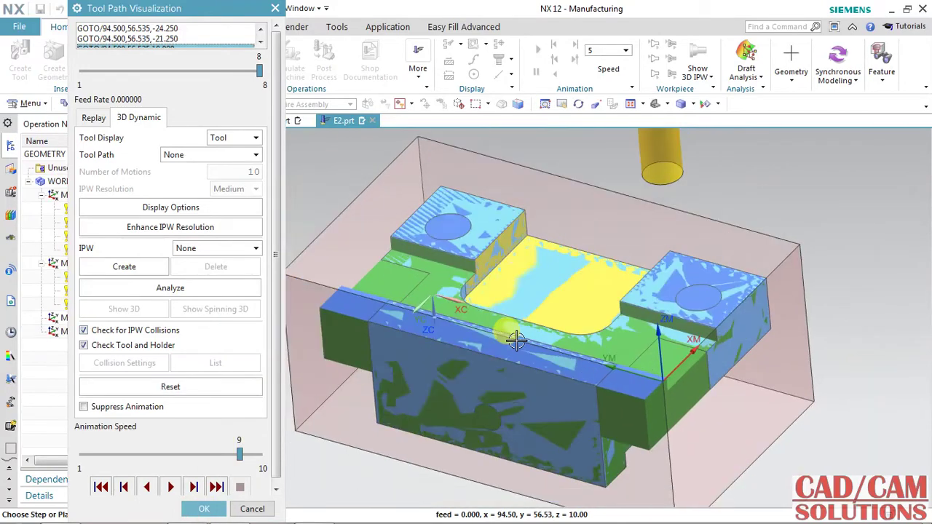
left_click(202, 508)
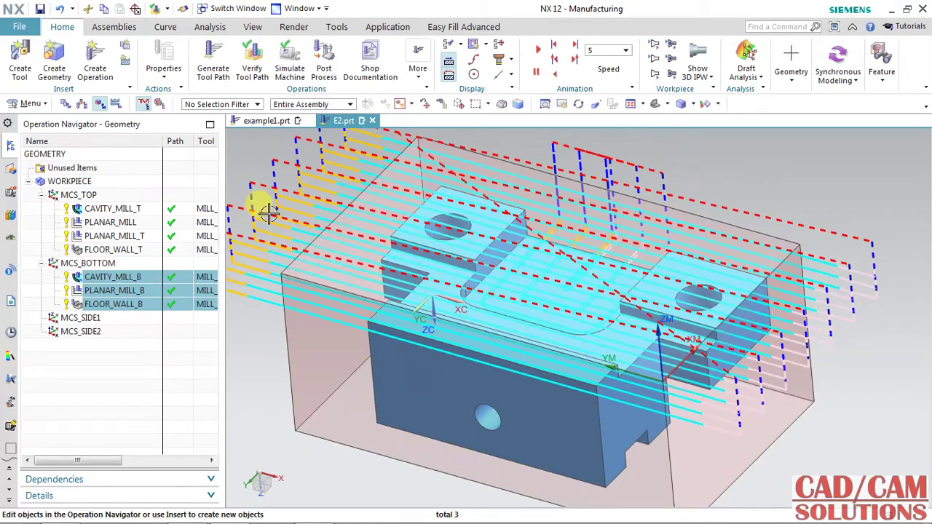
Step: Deselect the bottom operations, select MCS_SIDE1, and orbit the part to its side
left_click(299, 215)
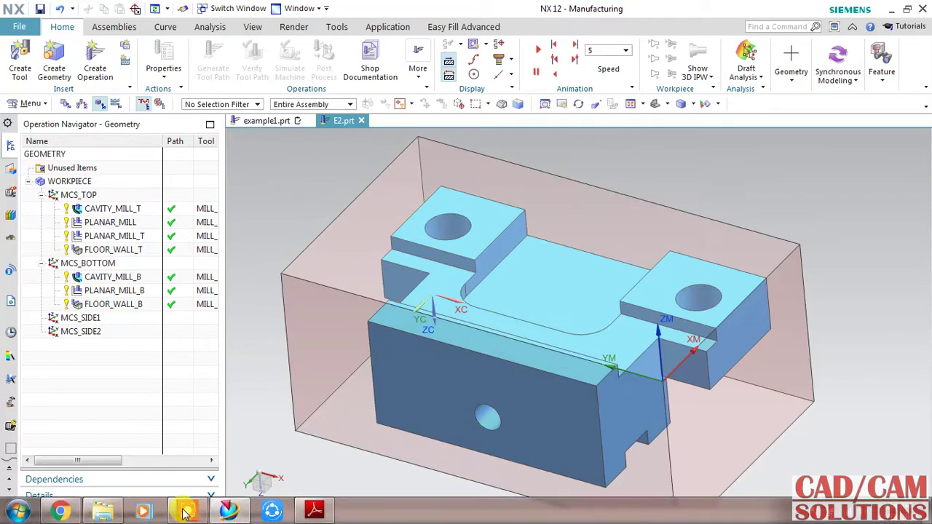
mouse_move(186, 510)
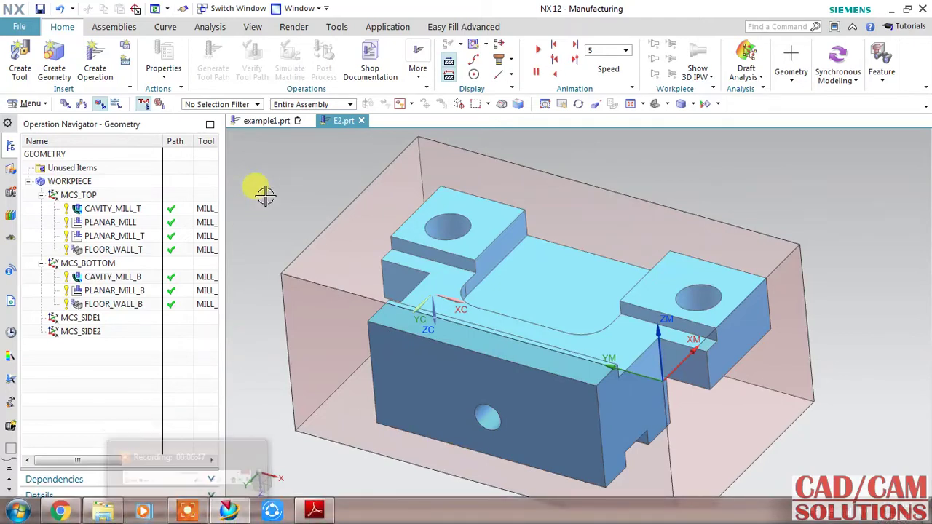
left_click(89, 319)
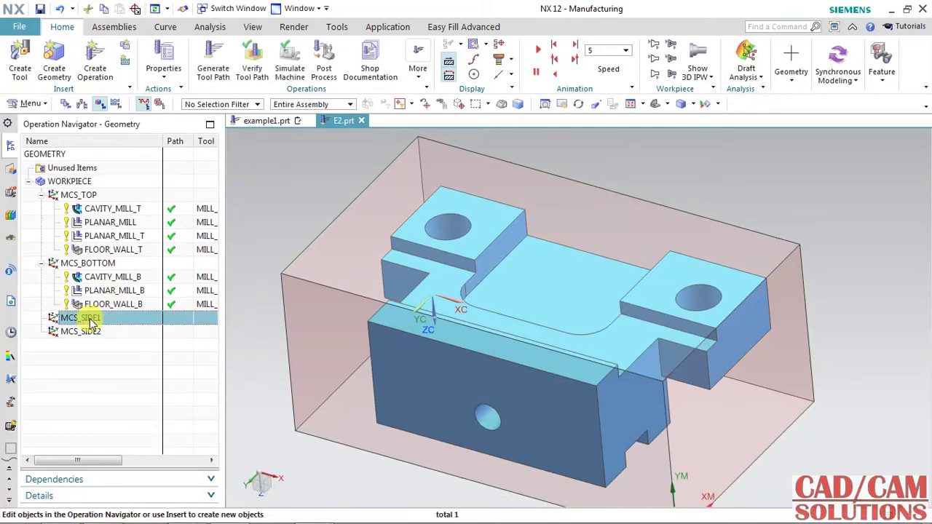
mouse_move(537, 300)
middle_mouse_down()
mouse_move(437, 270)
mouse_move(408, 247)
mouse_move(430, 264)
mouse_move(426, 254)
middle_mouse_up()
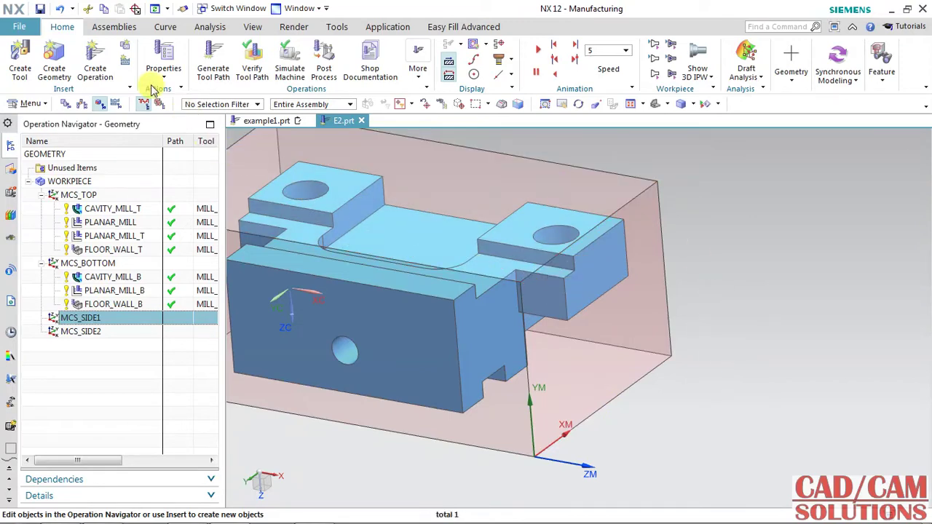
Step: Create Planar Mill operation PLANAR_MILL_S1 under geometry MCS_SIDE1 using tool MILL_14
left_click(97, 74)
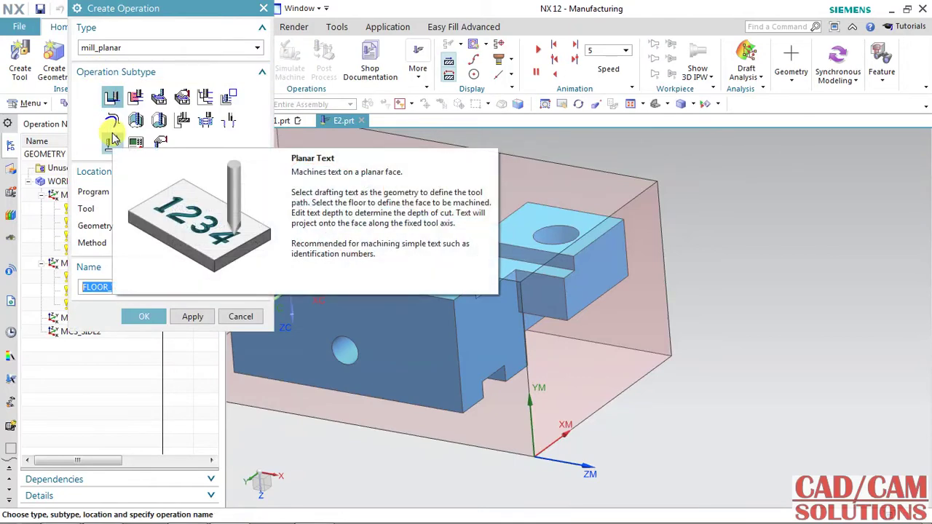
left_click(205, 98)
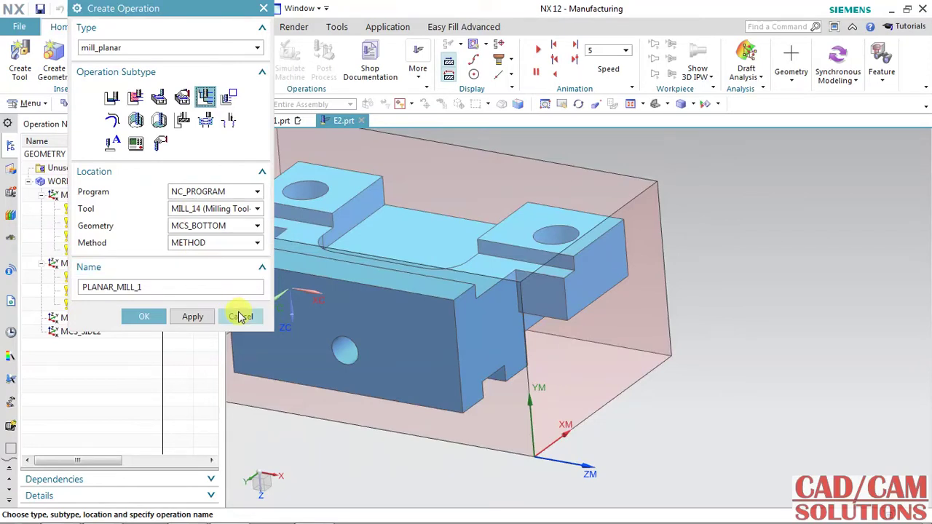
left_click(213, 229)
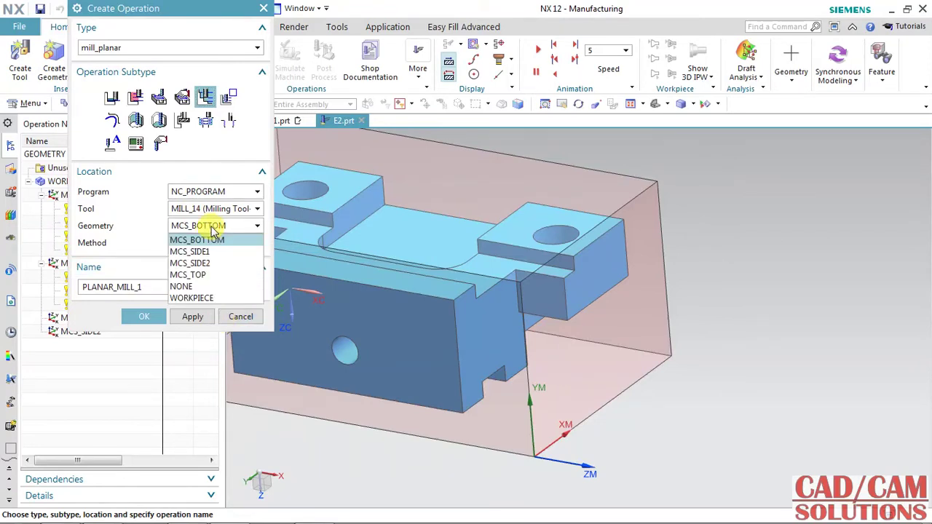
left_click(200, 252)
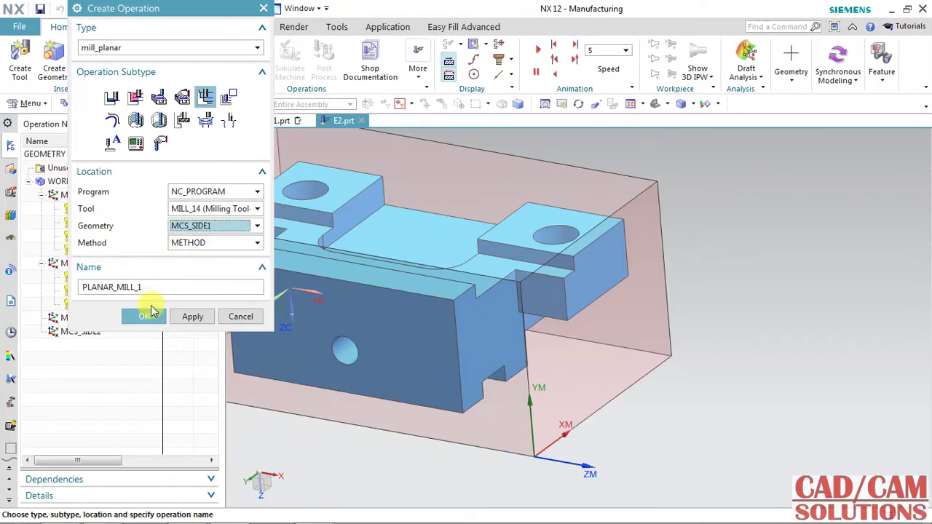
left_click(144, 286)
type("S")
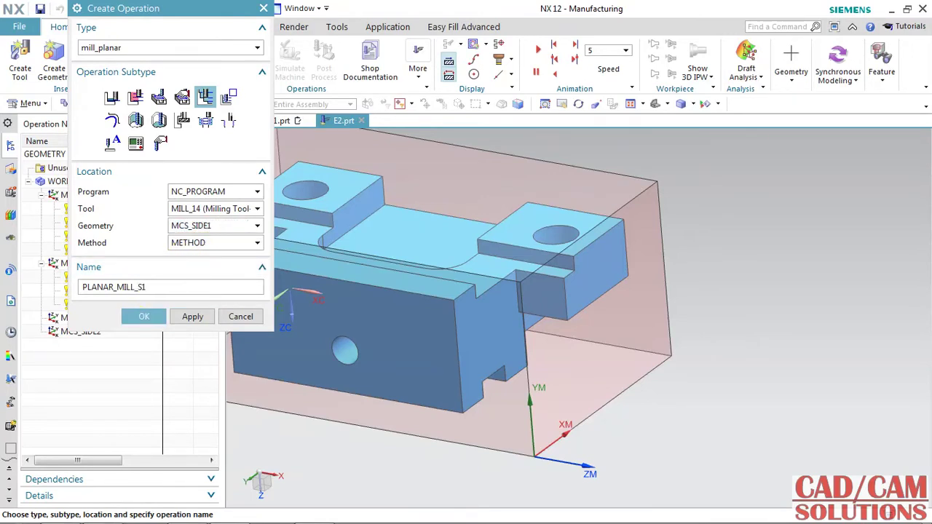
left_click(139, 318)
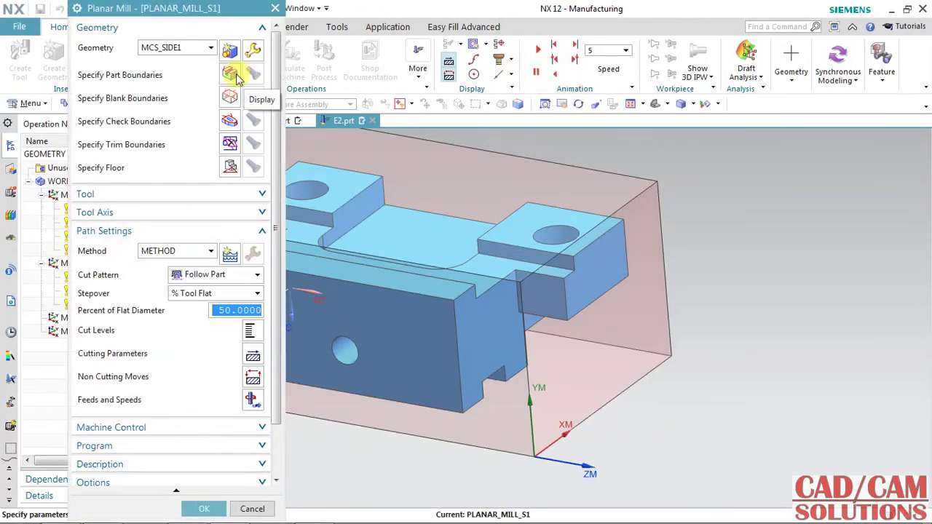
Step: Define the part boundary from the four curve edges around the right lug's end face
left_click(229, 74)
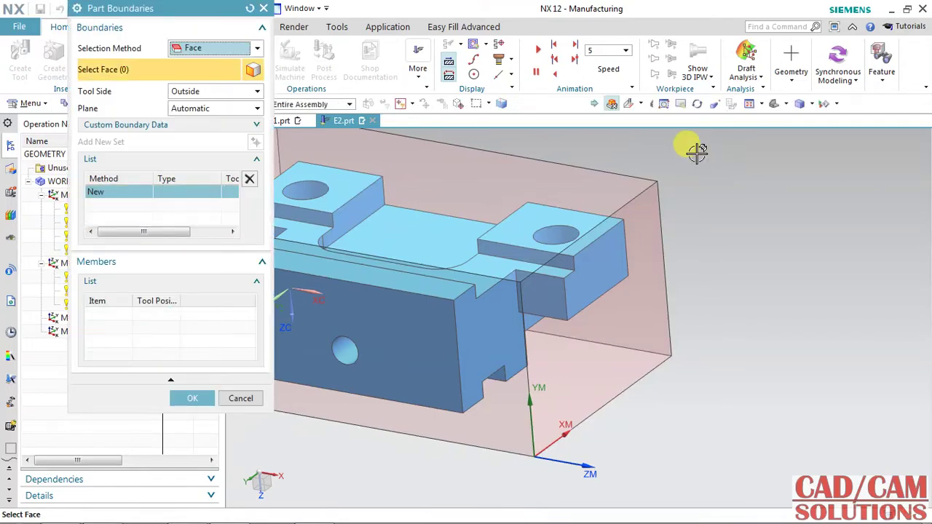
left_click(246, 48)
left_click(218, 76)
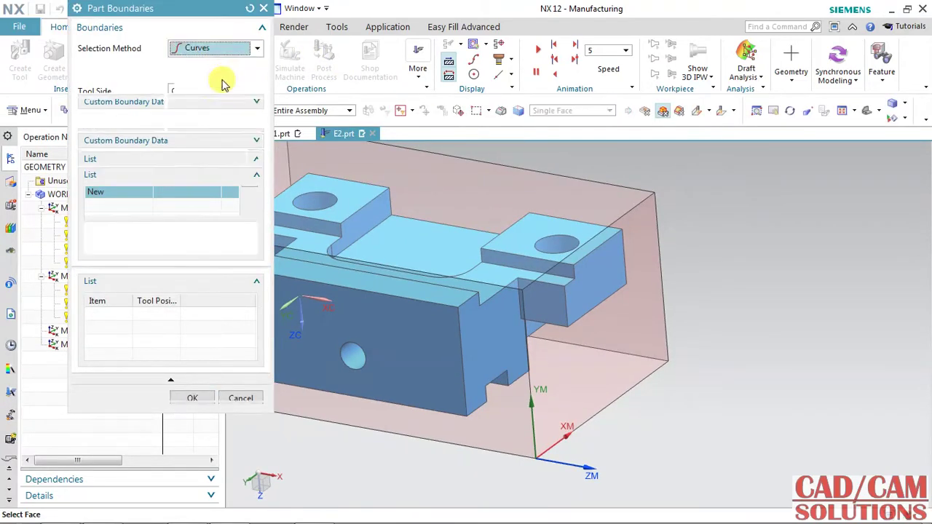
left_click(596, 247)
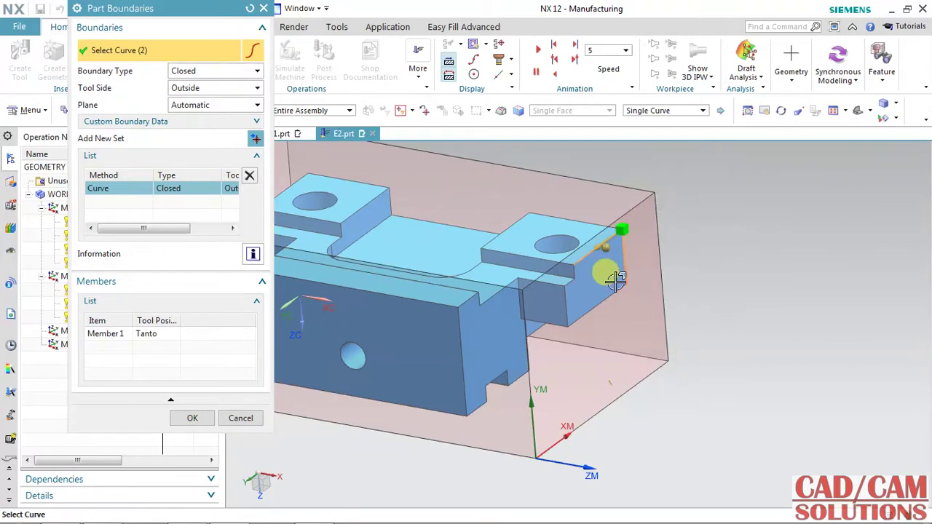
left_click(604, 268)
left_click(566, 303)
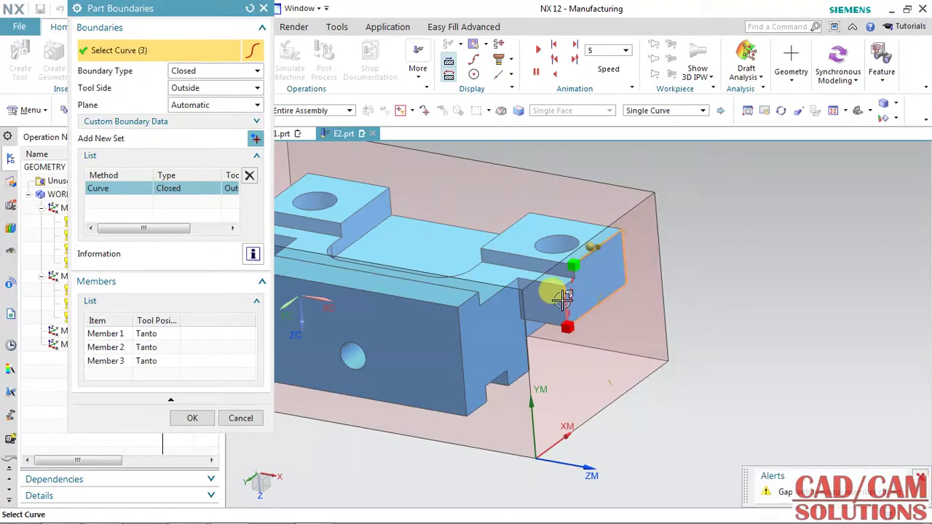
left_click(563, 298)
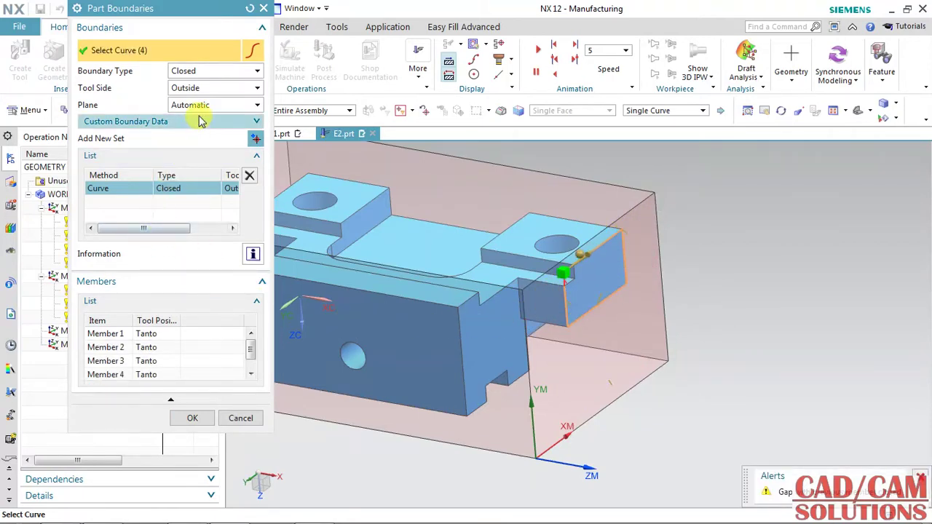
left_click(198, 418)
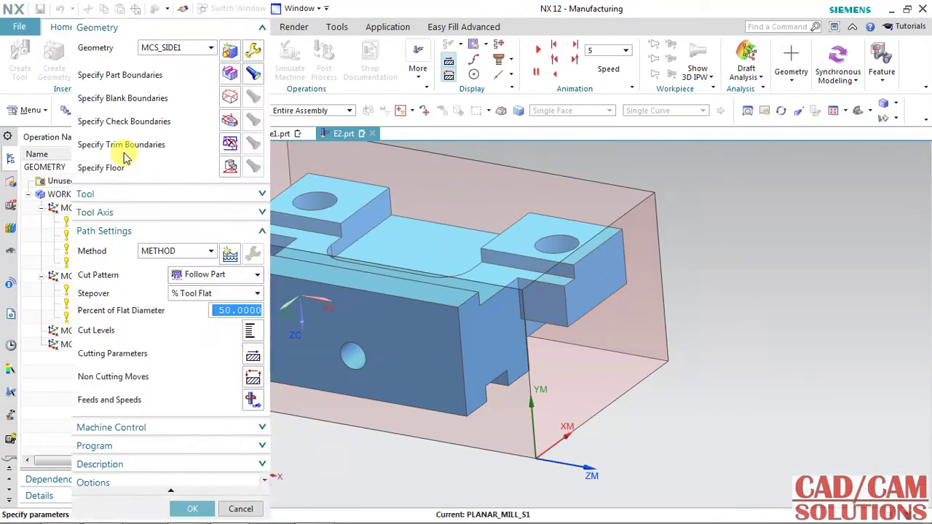
Step: Build a blank boundary from four block edges using the Curves selection method
left_click(230, 98)
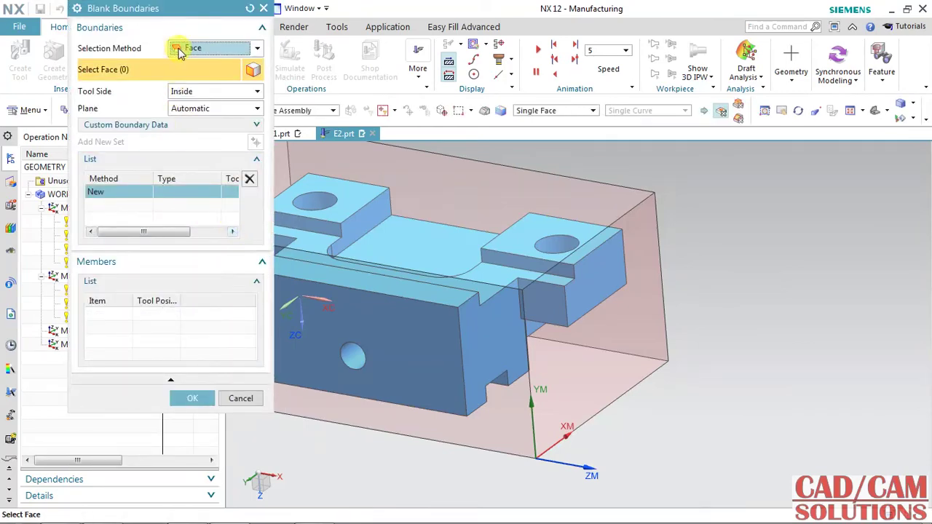
left_click(181, 52)
left_click(187, 78)
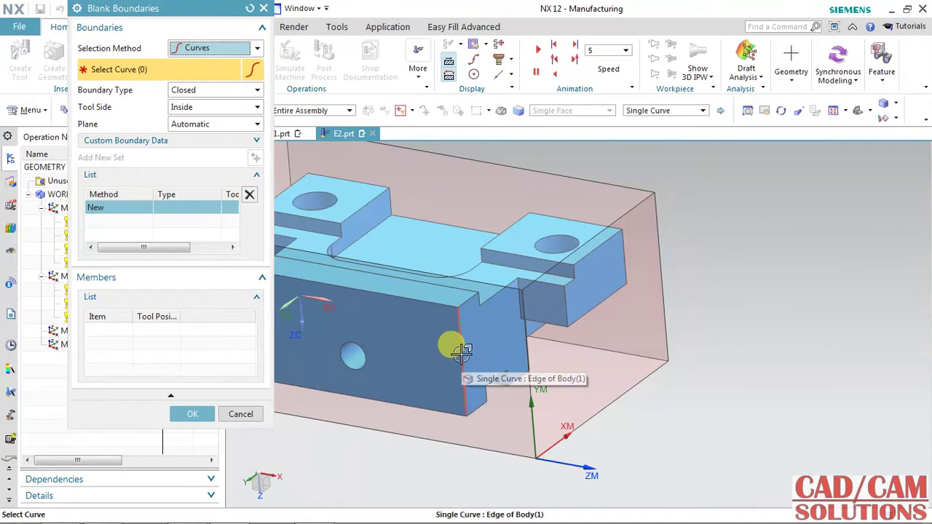
left_click(561, 290)
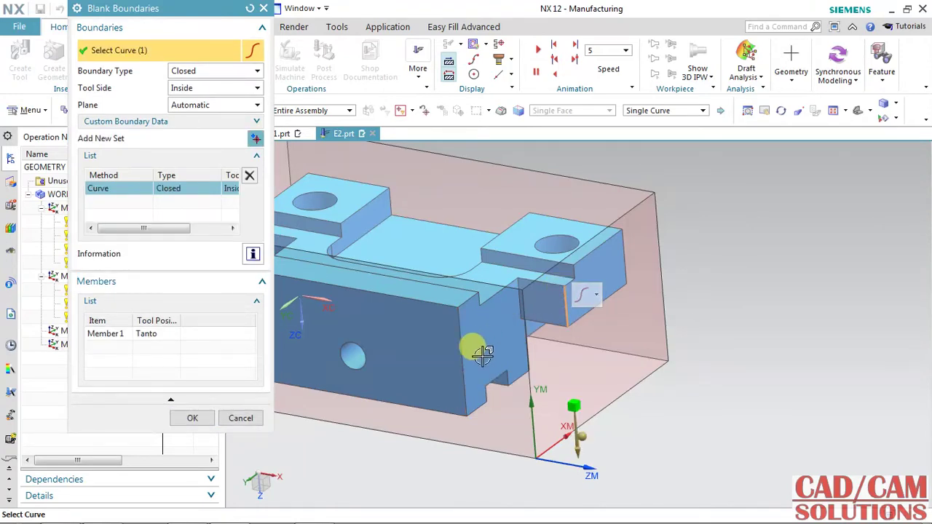
left_click(472, 299)
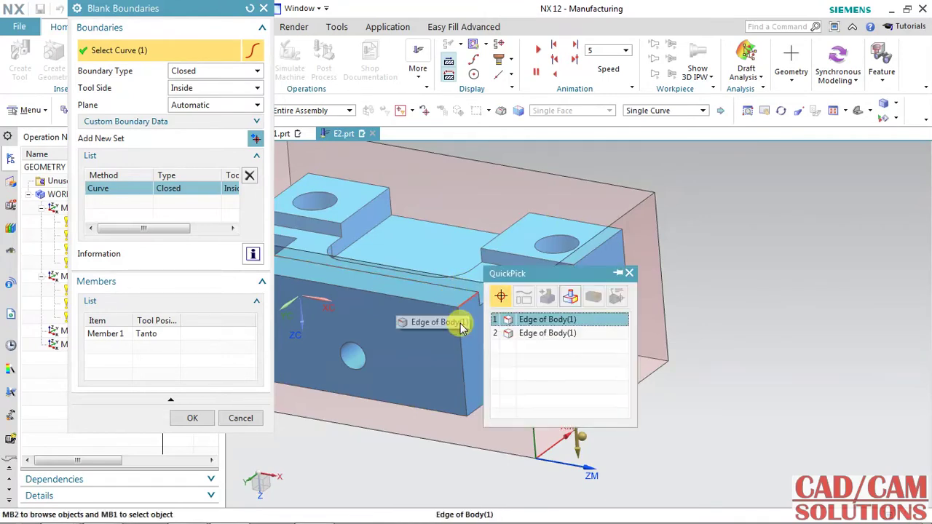
left_click(521, 318)
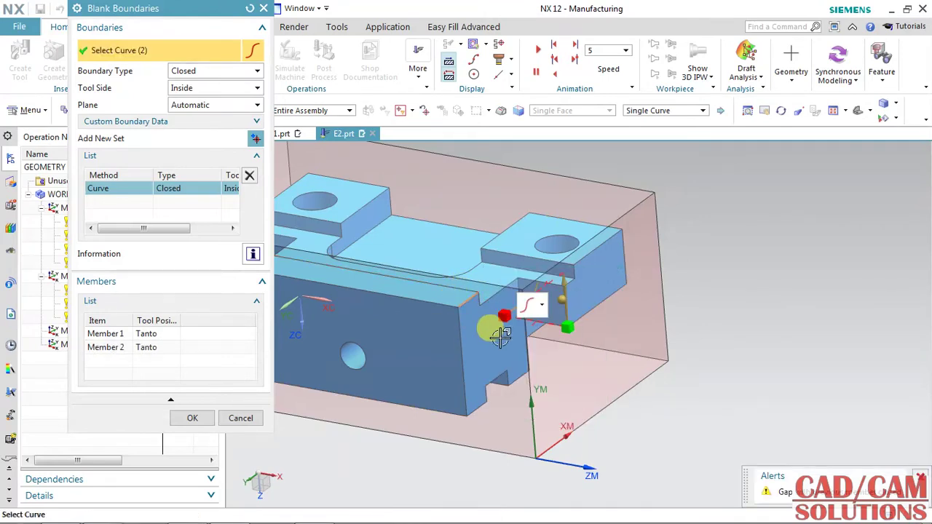
left_click(465, 345)
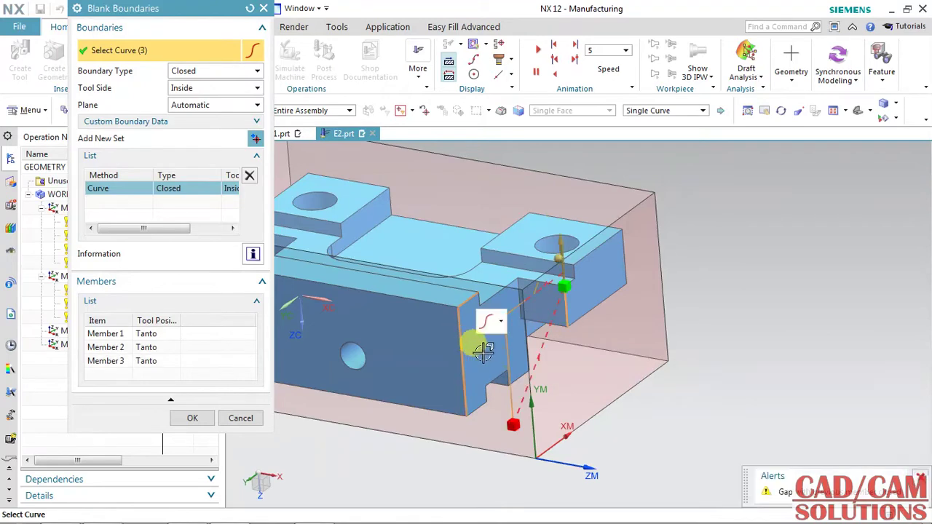
left_click(590, 315)
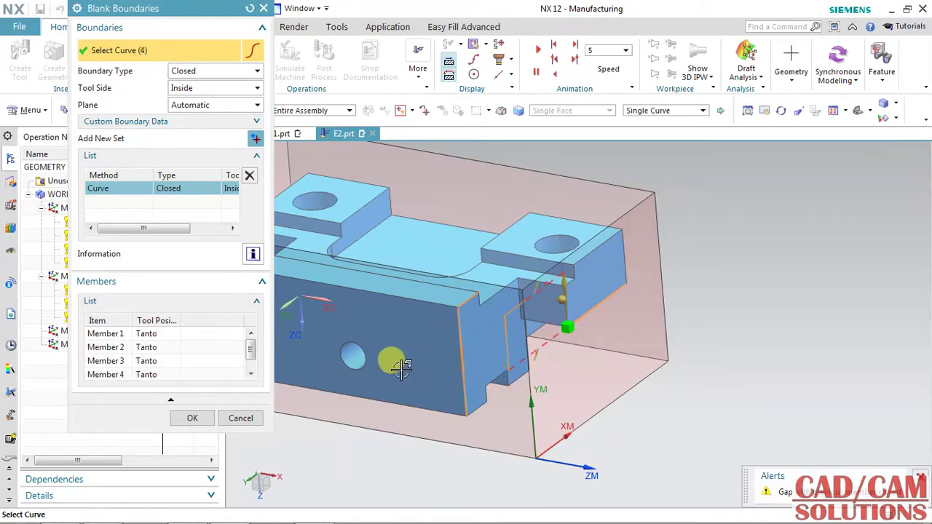
Step: Set the blank boundary plane to the lug's end face and confirm the boundary
left_click(183, 109)
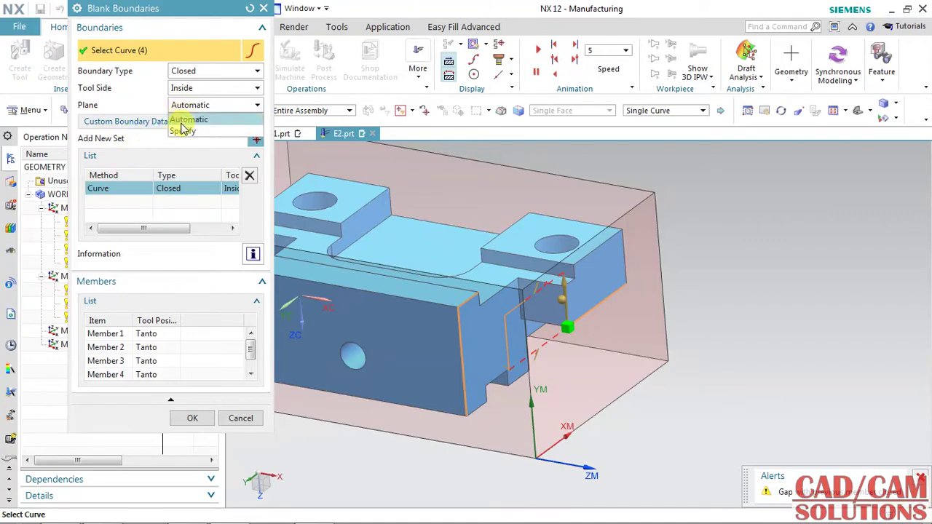
left_click(182, 120)
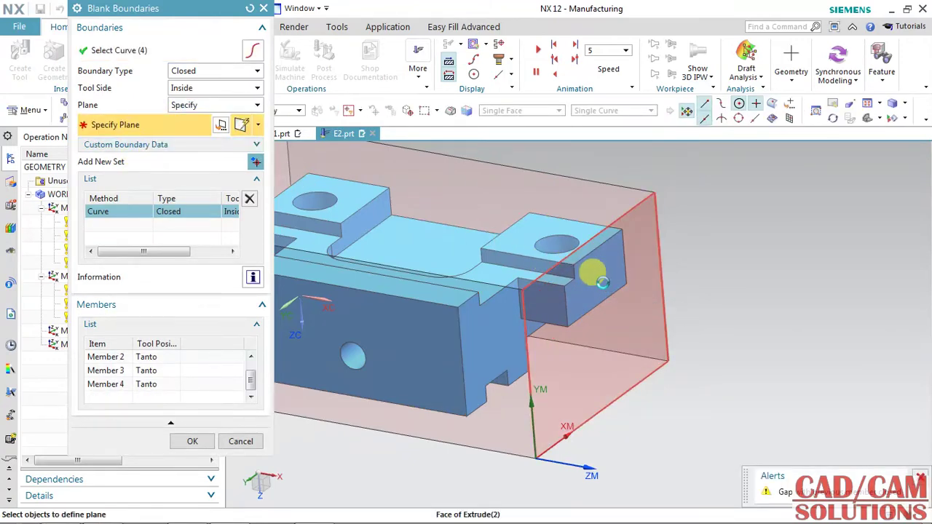
left_click(603, 282)
left_click(677, 310)
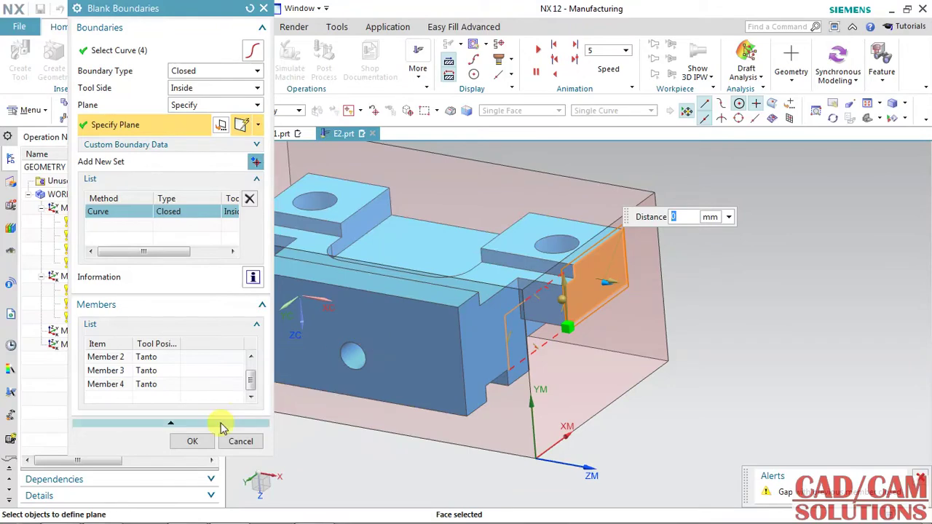
left_click(195, 441)
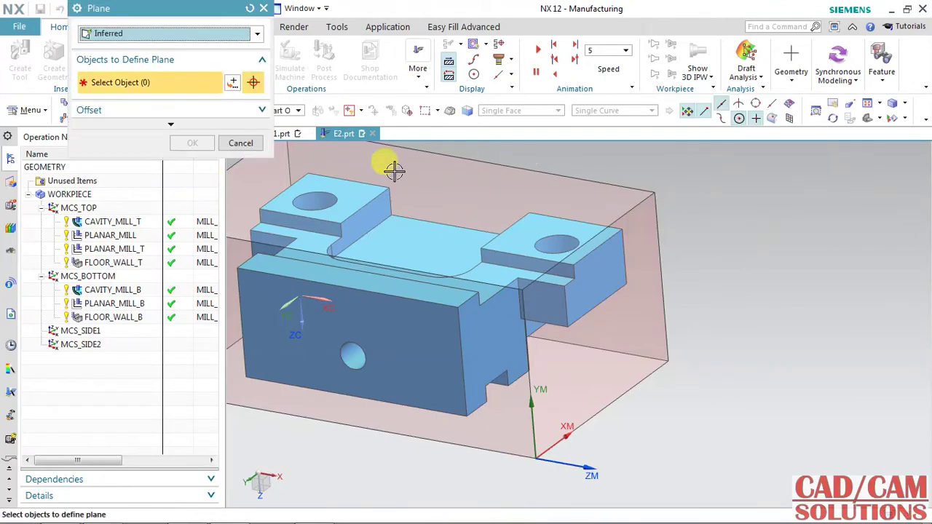
Step: Set the block's end face as the PLANAR_MILL_S1 floor
left_click(477, 320)
left_click(554, 345)
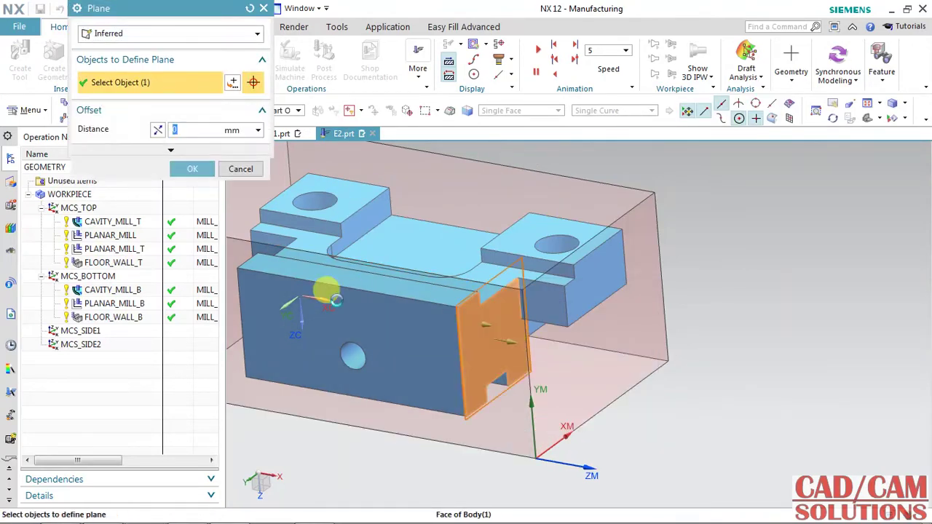
left_click(191, 169)
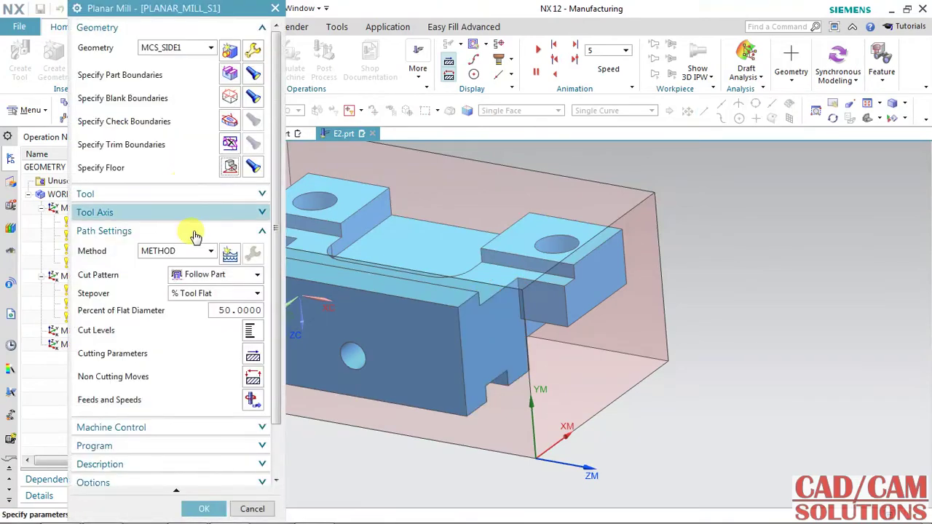
Step: Switch the cut pattern to Zig
scroll(194, 321, "down", 1)
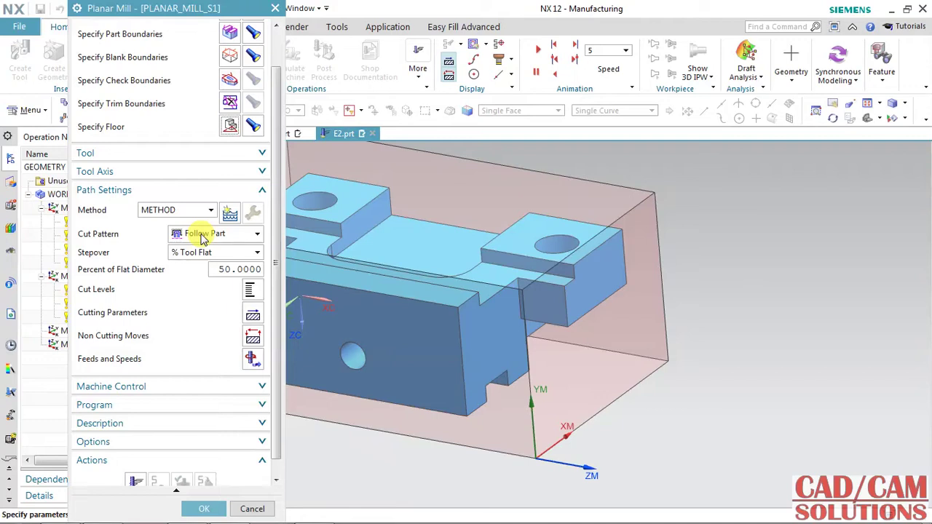
left_click(204, 237)
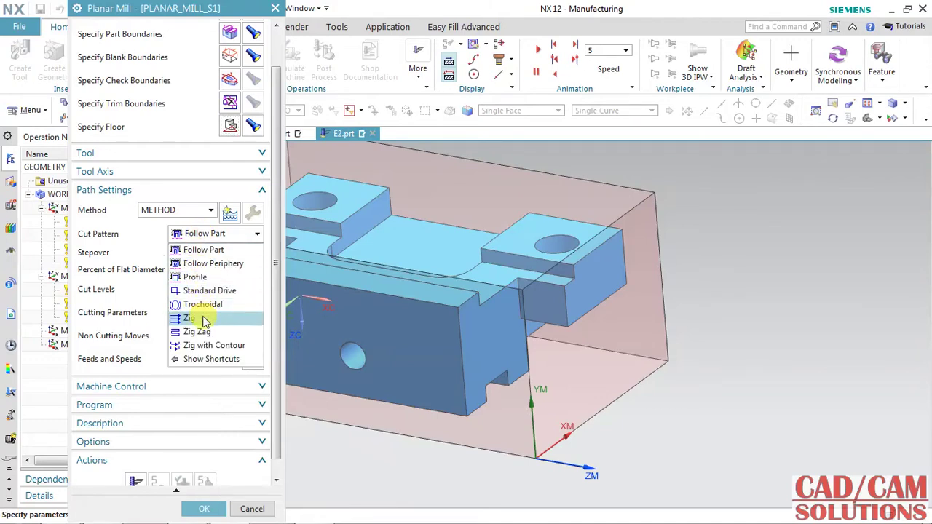
left_click(181, 320)
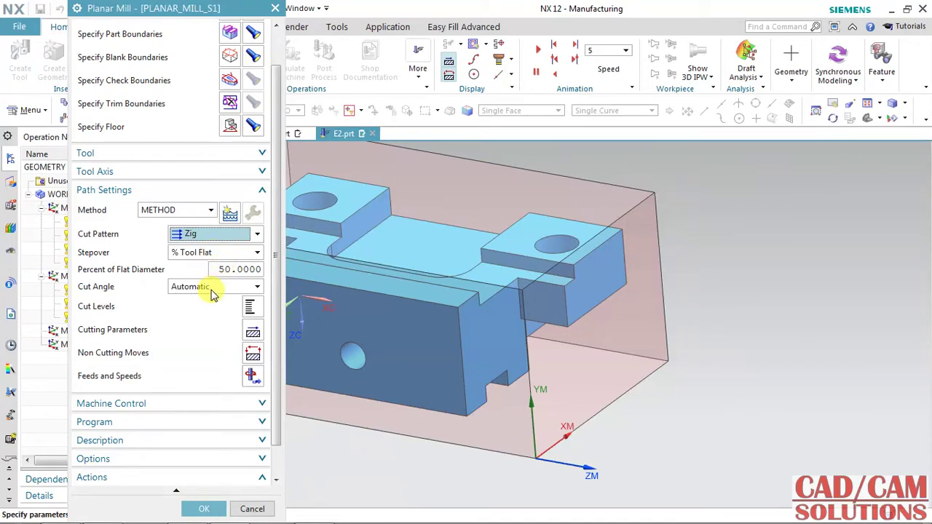
mouse_move(214, 287)
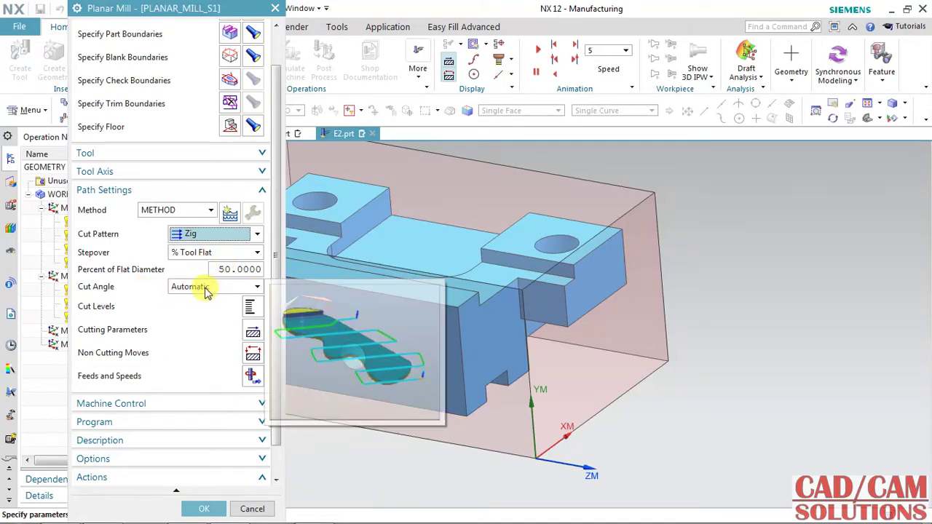
Step: Set the cut angle to an upward vector along the picked edge and generate the toolpath
left_click(205, 288)
left_click(191, 335)
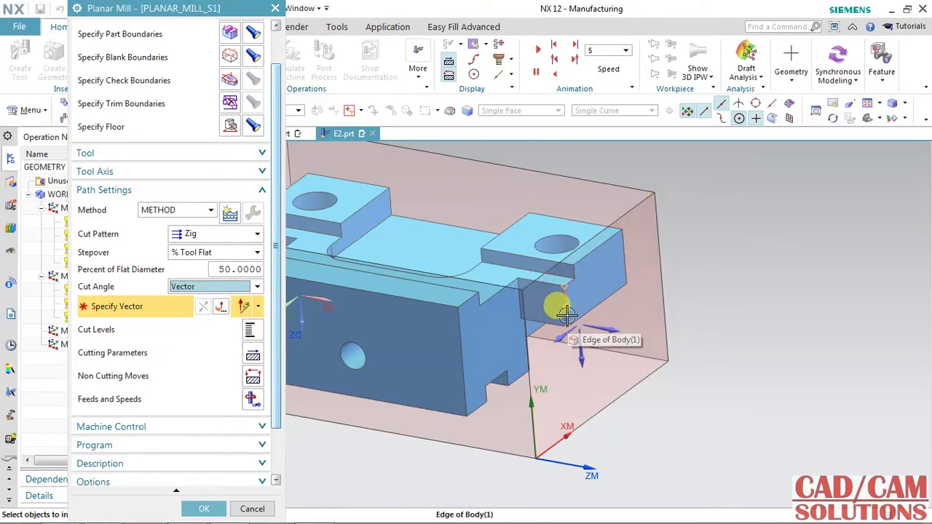
left_click(567, 315)
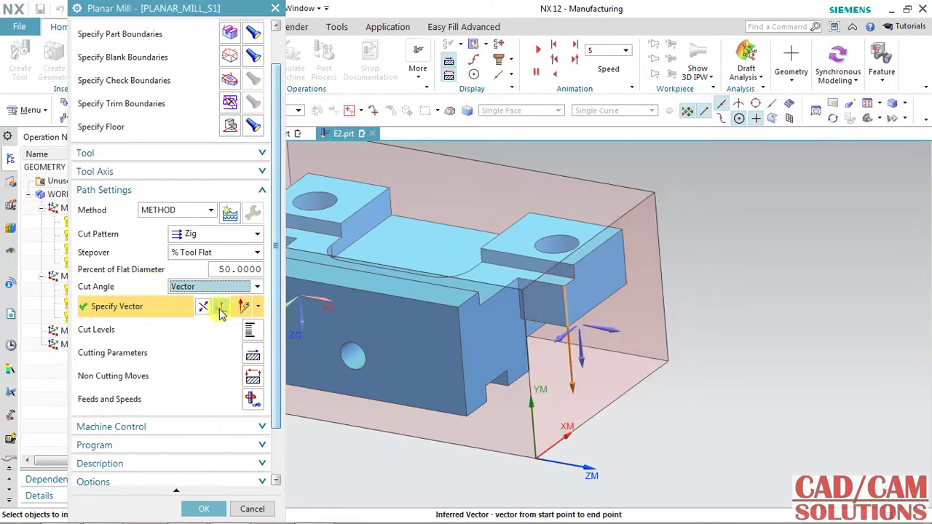
left_click(221, 308)
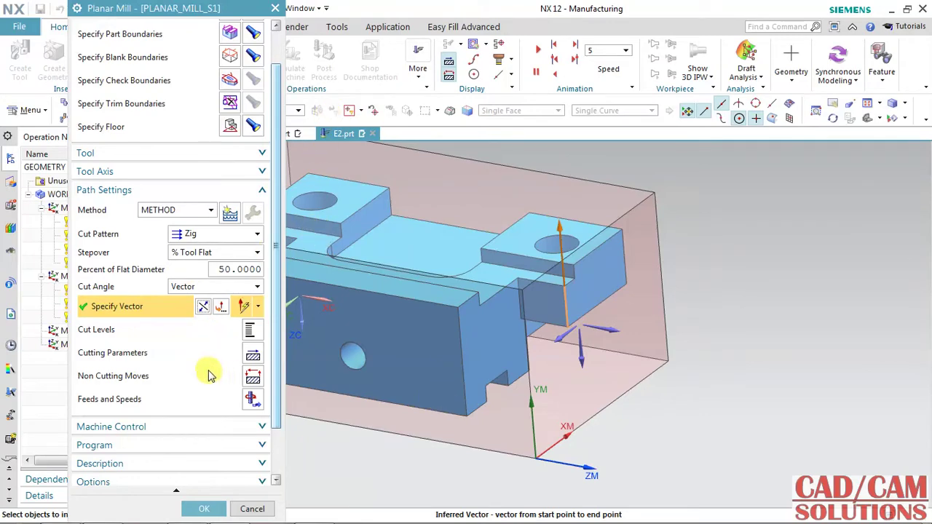
scroll(208, 375, "down", 3)
left_click(134, 466)
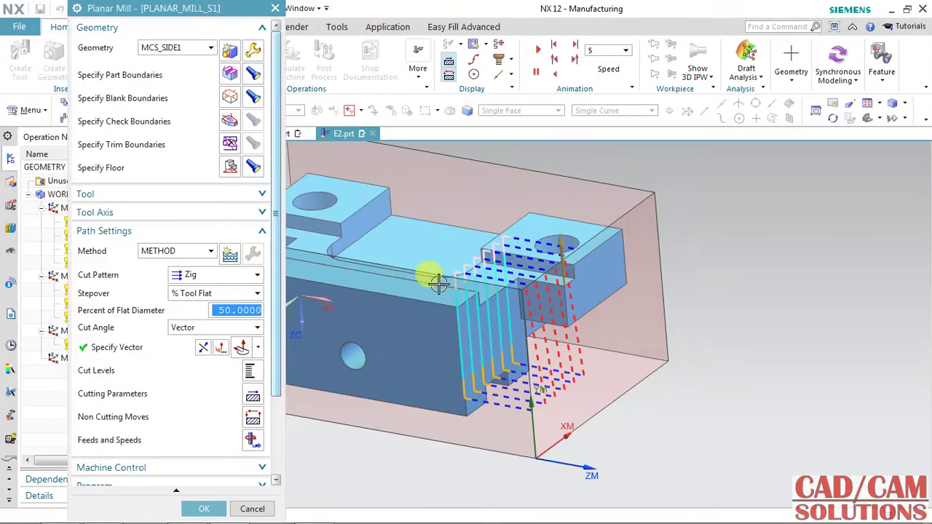
Step: Play the 3D material-removal verification of PLANAR_MILL_S1, then close verification and the operation
scroll(193, 408, "down", 3)
left_click(182, 469)
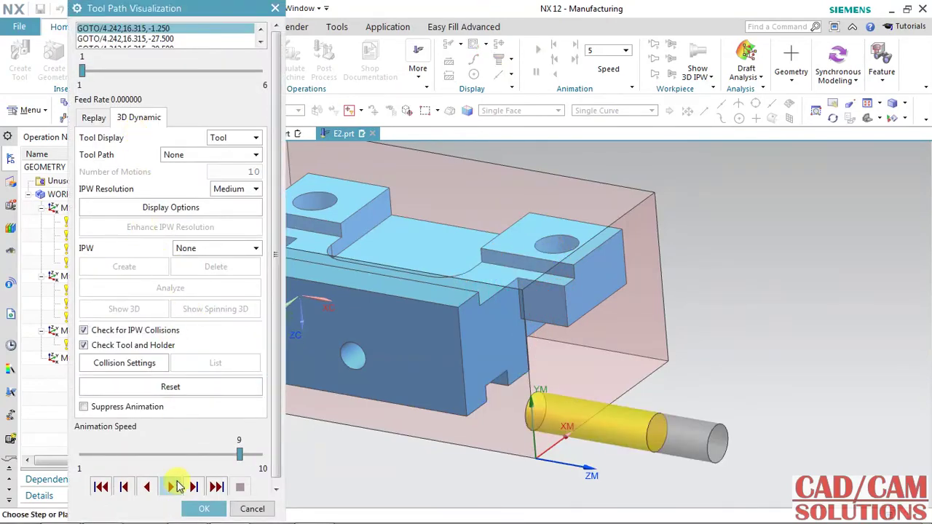
left_click(177, 487)
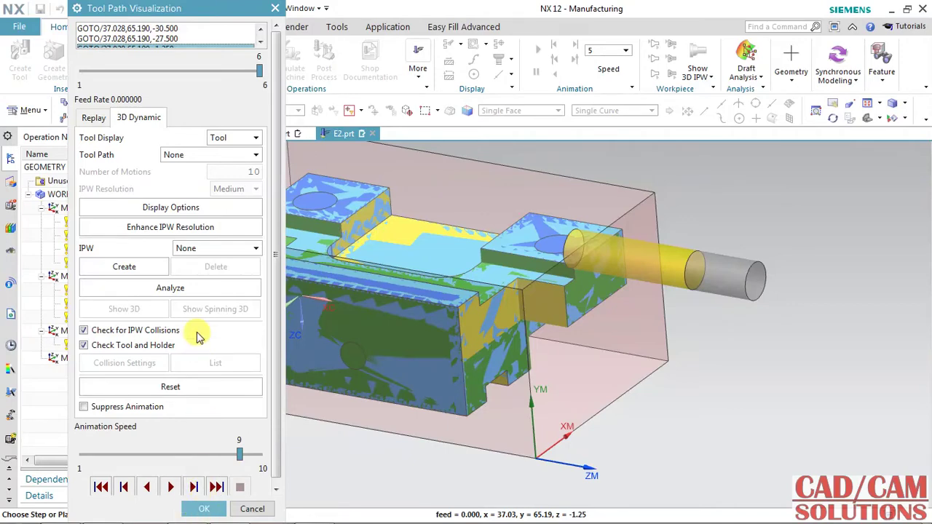
left_click(203, 505)
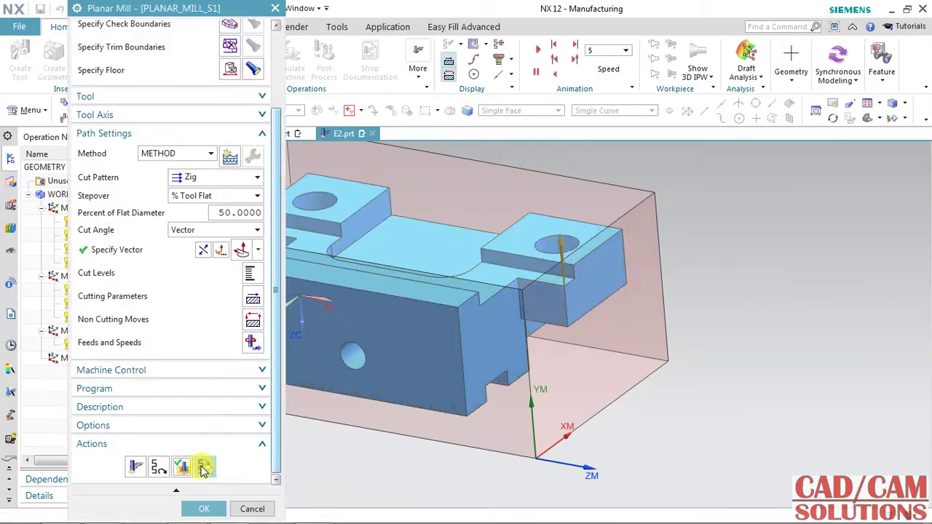
left_click(203, 506)
Step: Create planar mill operation PLANAR_MILL_S2 with tool MILL_14 under the MCS_SIDE2 geometry parent
scroll(301, 340, "down", 1)
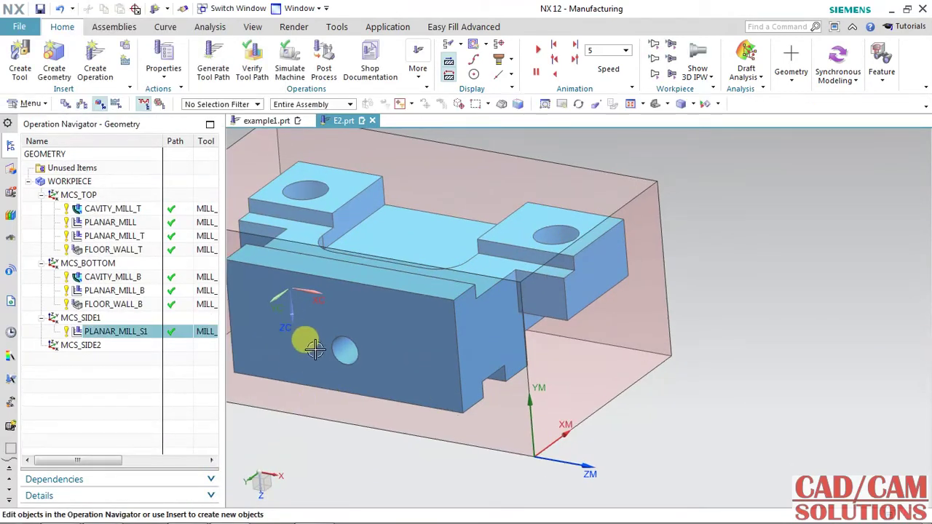
mouse_move(312, 359)
middle_mouse_down()
mouse_move(405, 358)
mouse_move(454, 343)
middle_mouse_up()
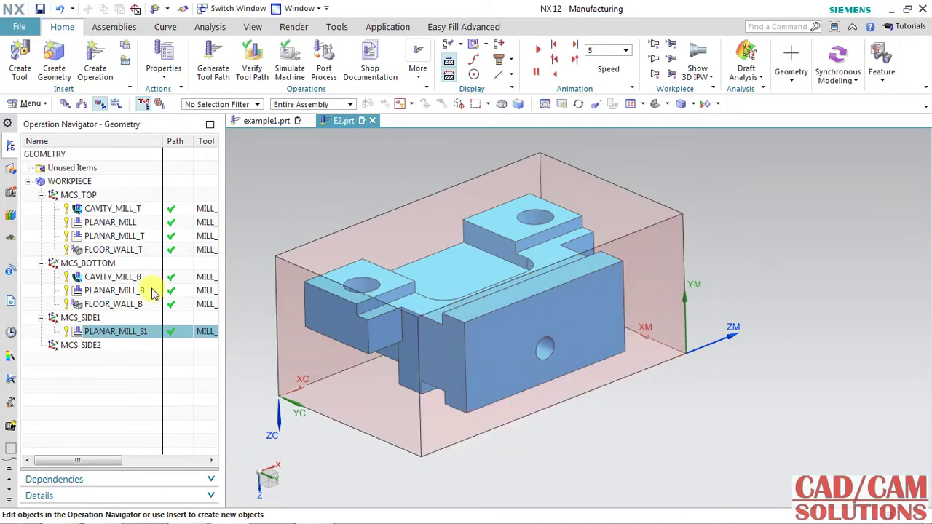
left_click(90, 347)
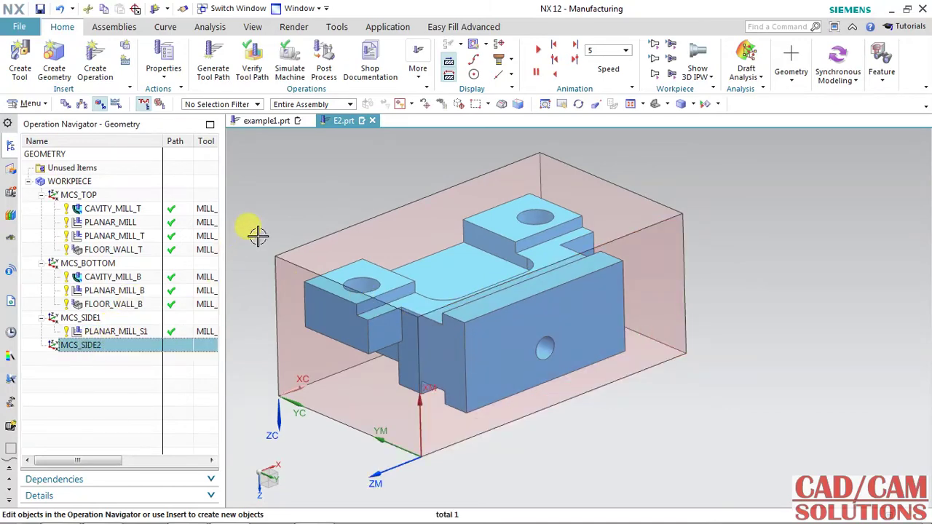
left_click(115, 73)
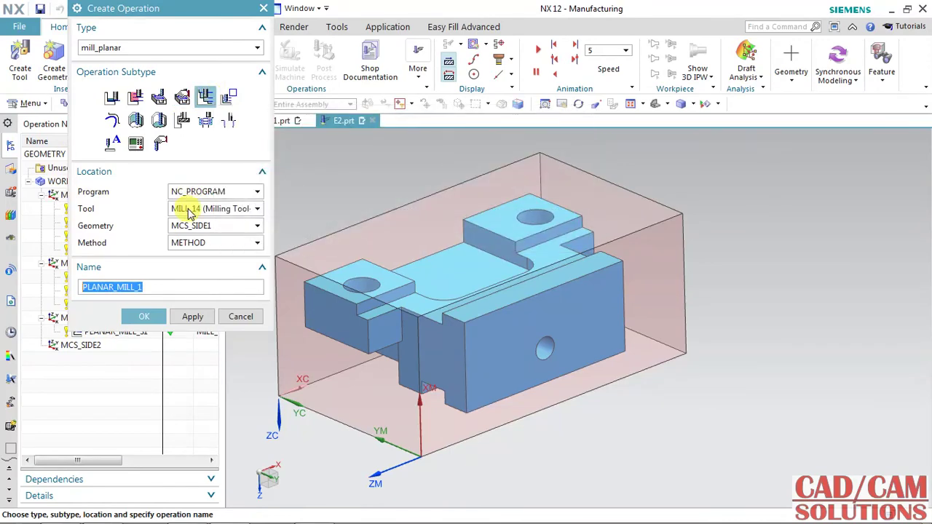
left_click(209, 228)
left_click(193, 263)
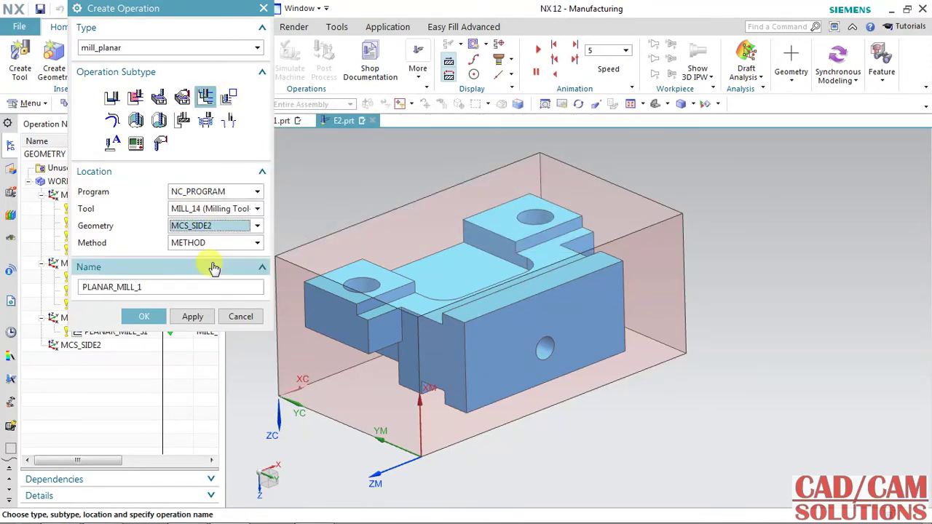
left_click(147, 287)
type("S2")
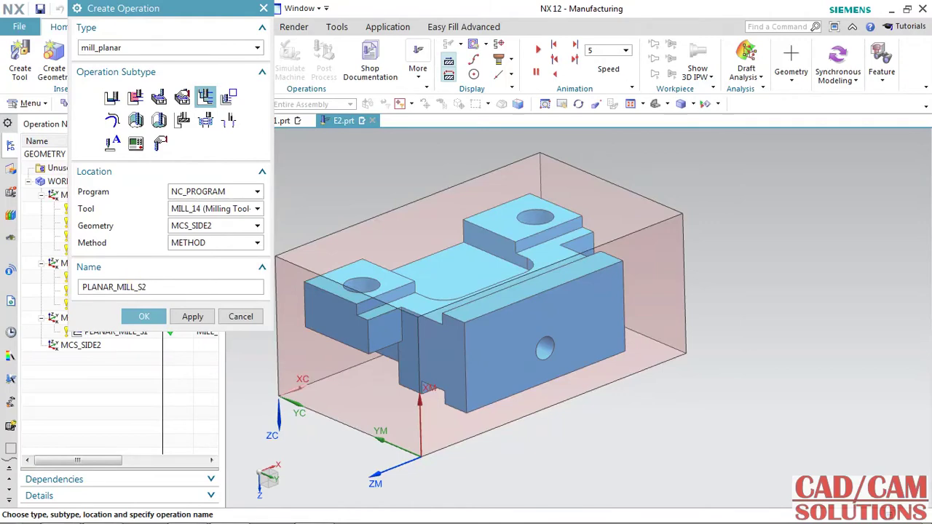
left_click(144, 316)
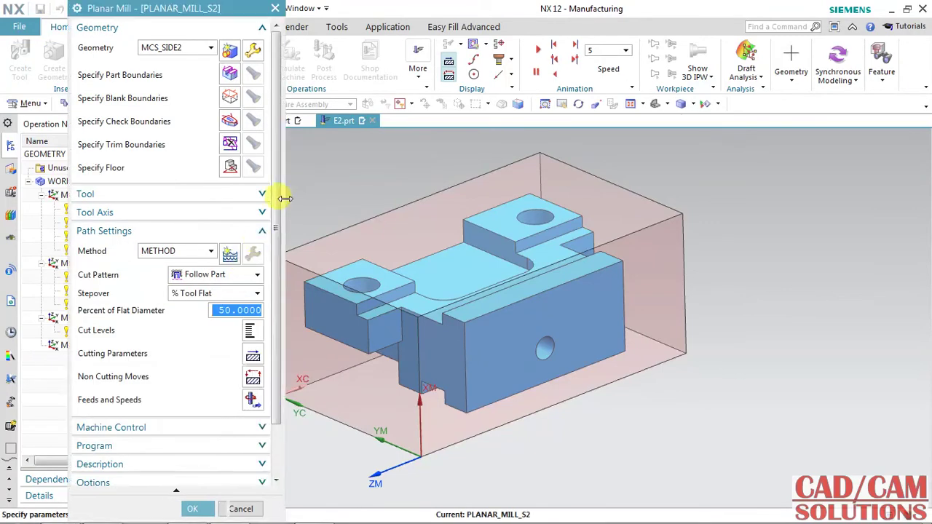
Step: Build a closed curve part boundary from four edges of the left end block and display it
left_click(230, 74)
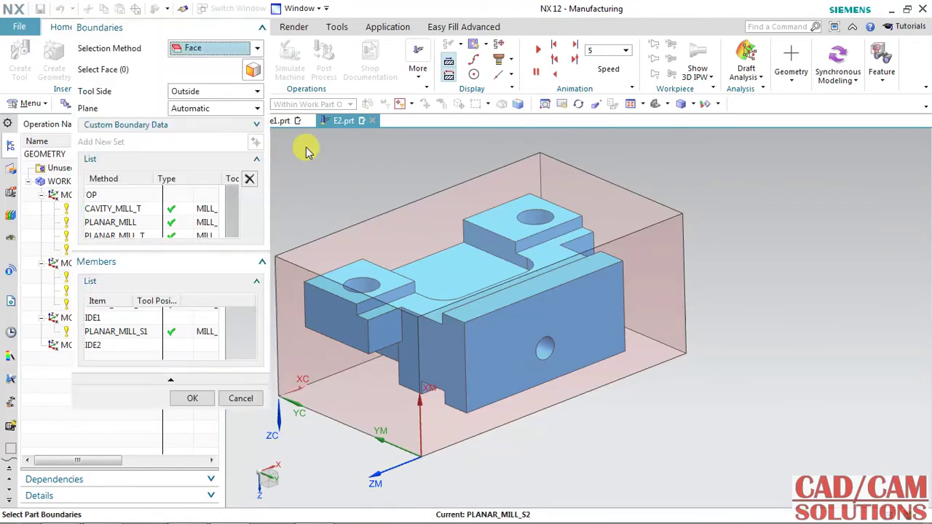
left_click(200, 47)
left_click(202, 75)
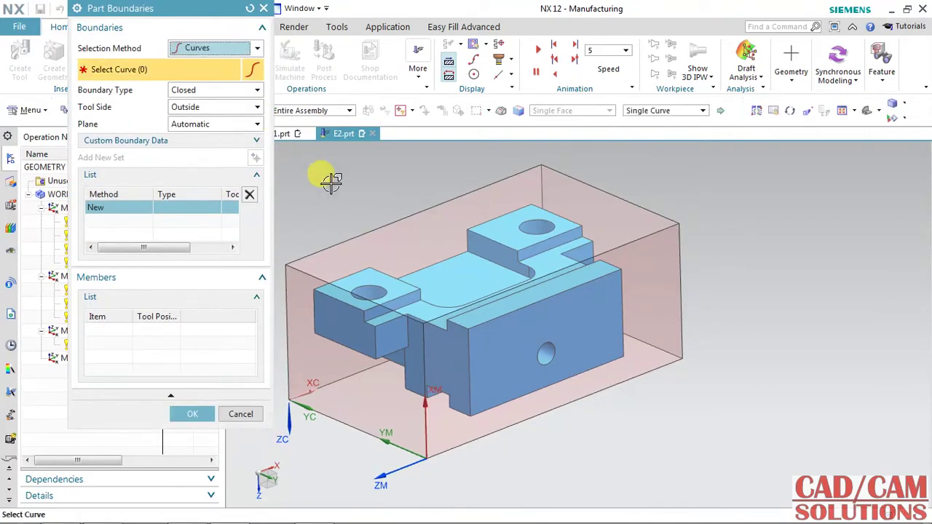
left_click(315, 304)
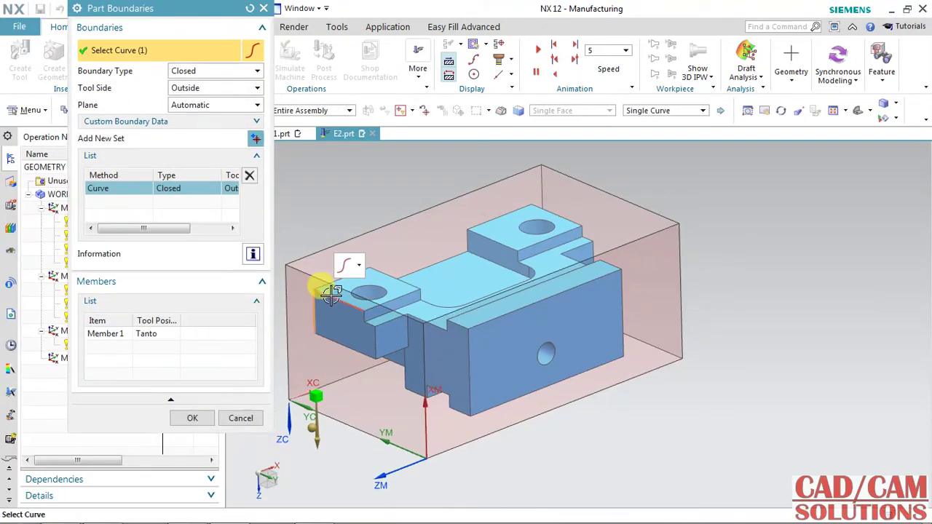
left_click(373, 337)
left_click(340, 335)
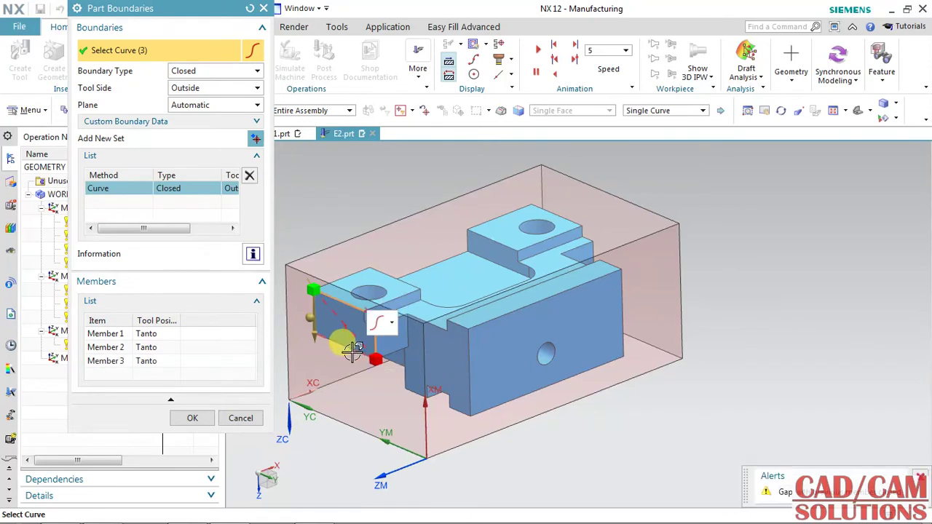
left_click(333, 350)
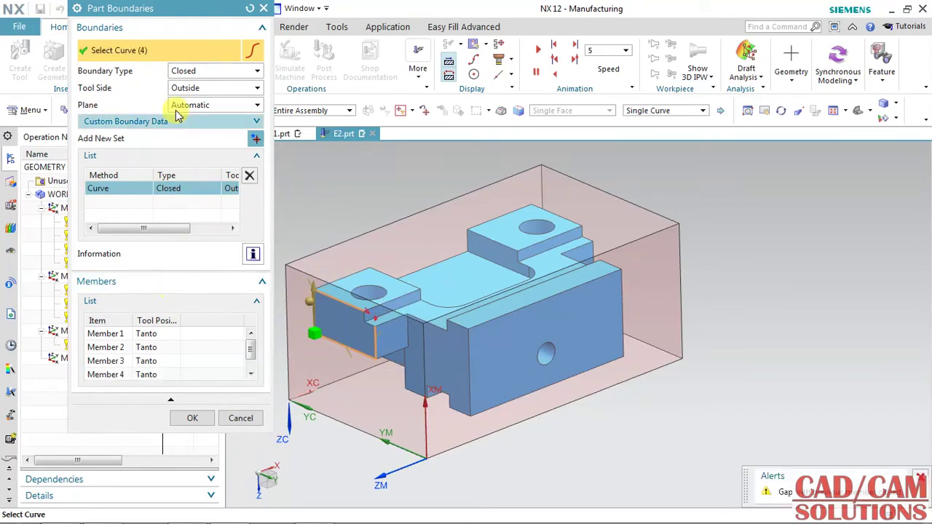
left_click(191, 420)
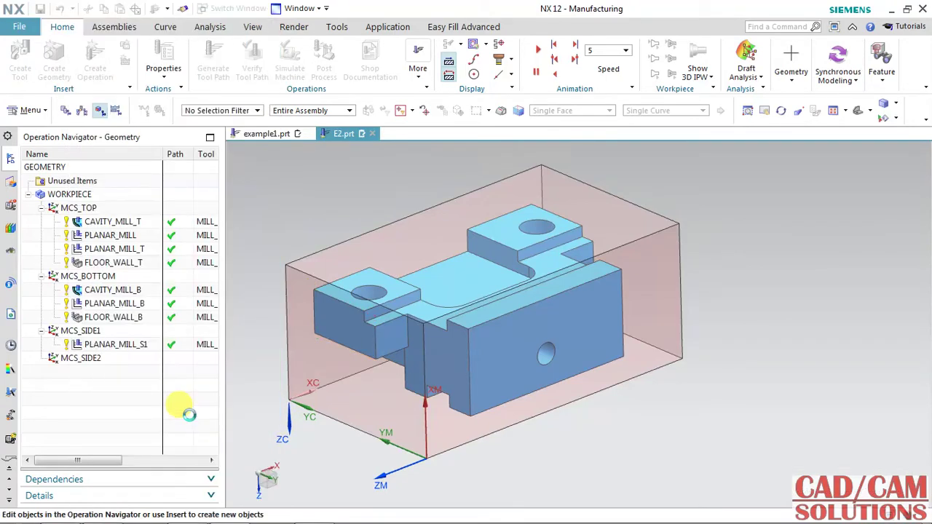
left_click(250, 76)
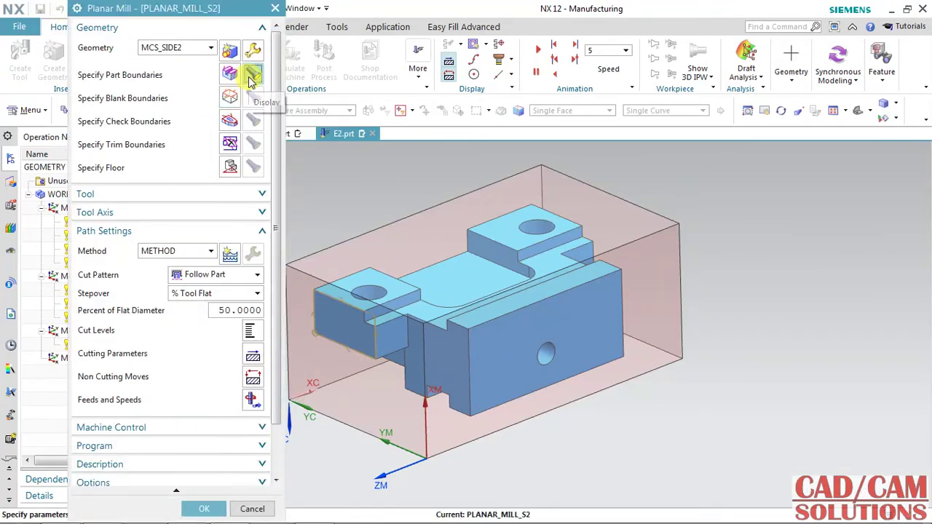
Step: Start a curve-based blank boundary and pick the first two edges around the side step
left_click(229, 97)
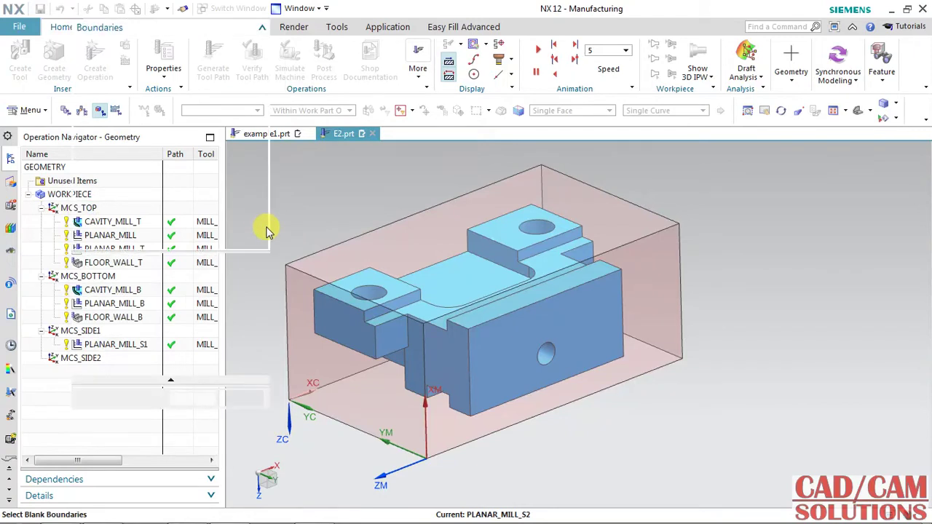
left_click(204, 52)
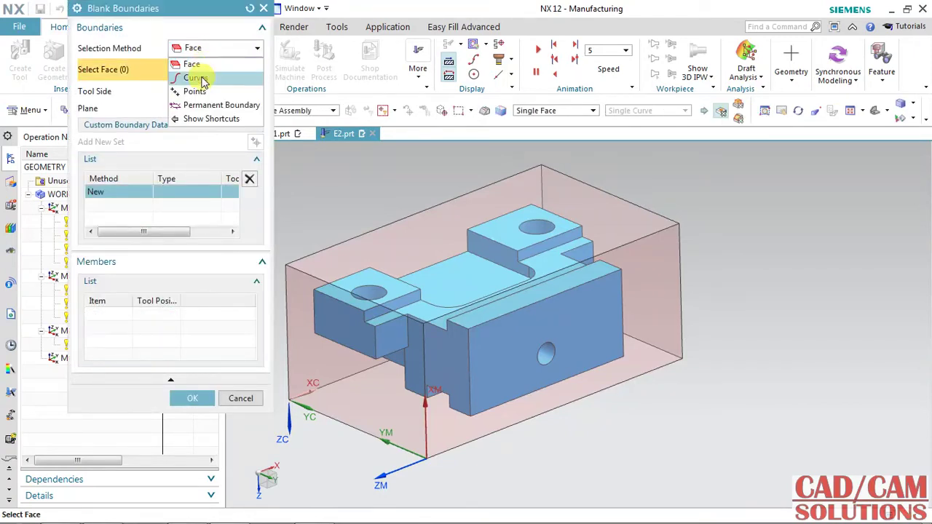
left_click(183, 77)
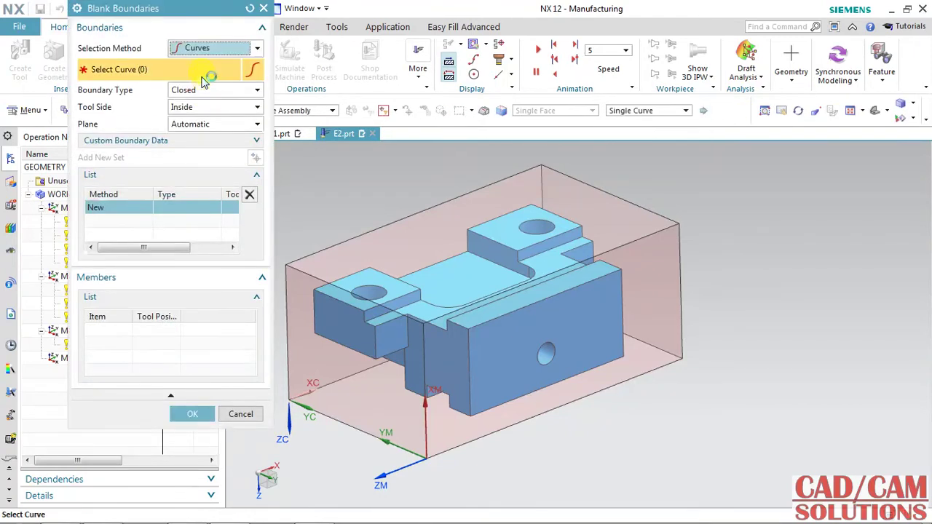
left_click(367, 329)
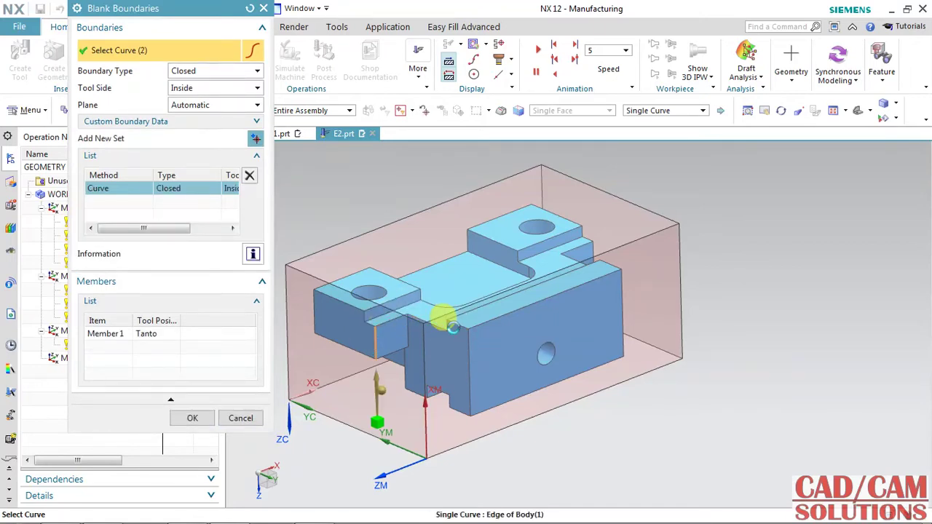
left_click(449, 319)
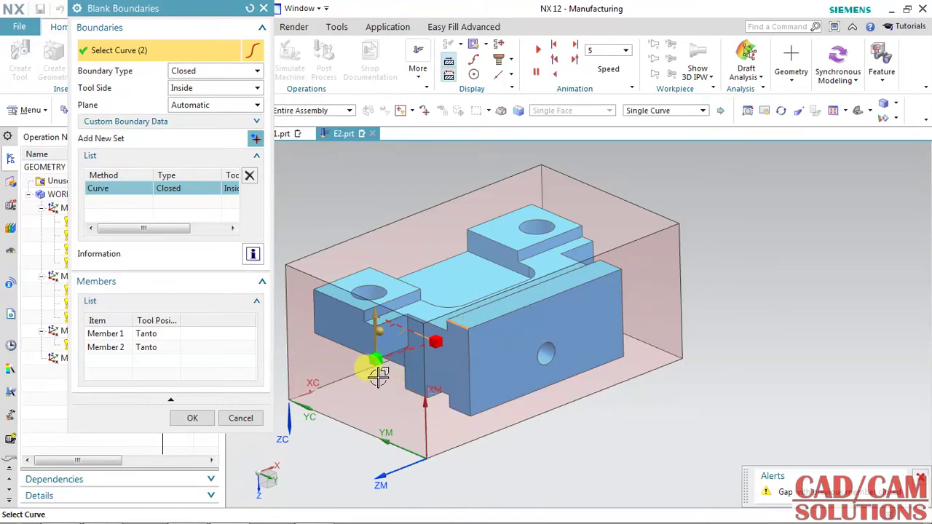
Step: Add the third and vertical fourth edges, keeping the boundary Closed with Tool Side Inside
middle_click_drag(375, 370, 391, 370)
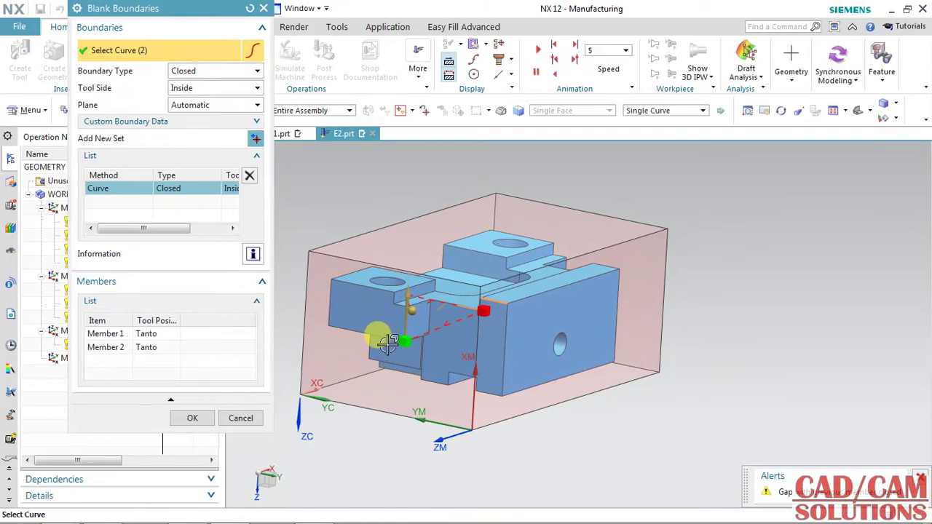
left_click(388, 337)
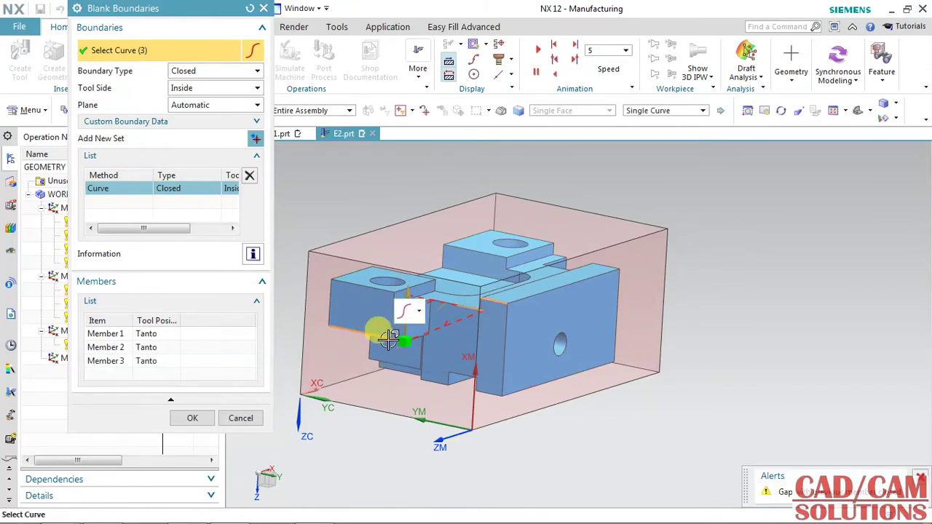
scroll(407, 335, "up", 3)
scroll(399, 318, "up", 1)
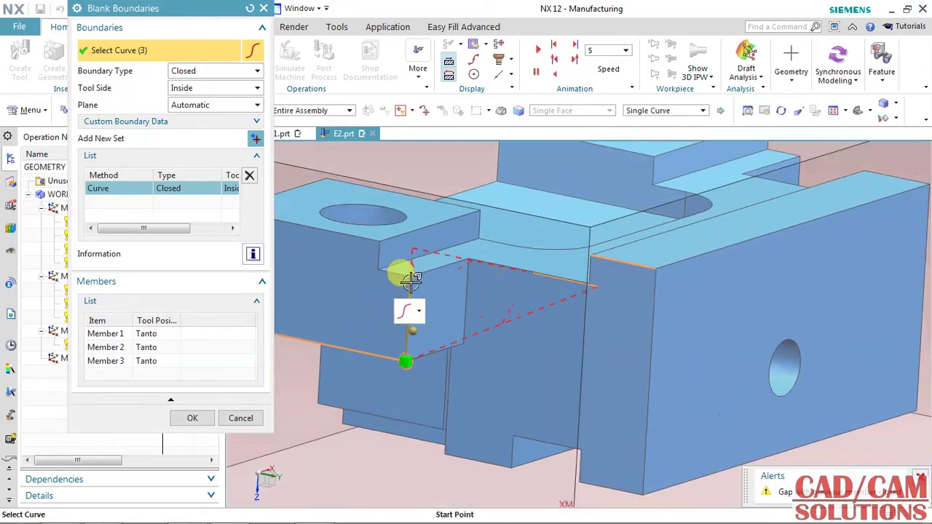
scroll(402, 277, "up", 2)
scroll(437, 291, "down", 3)
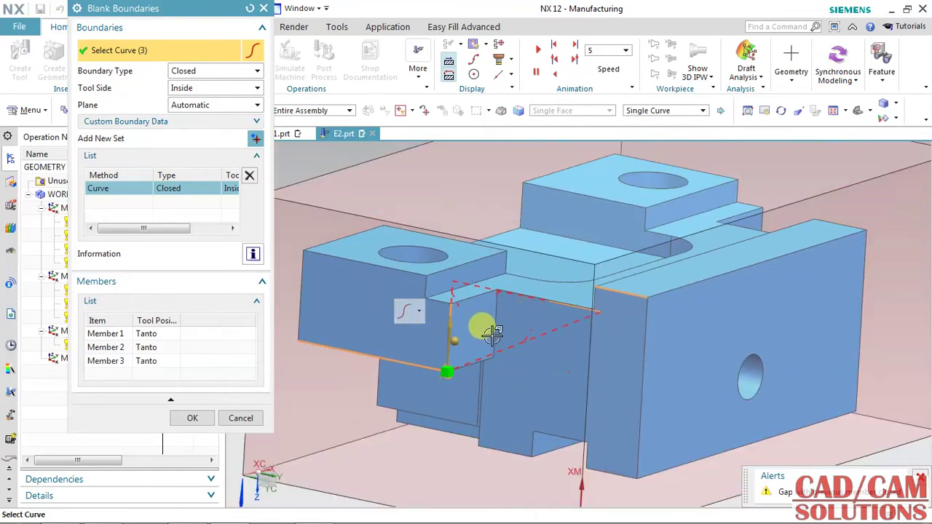
middle_click_drag(509, 379, 617, 394)
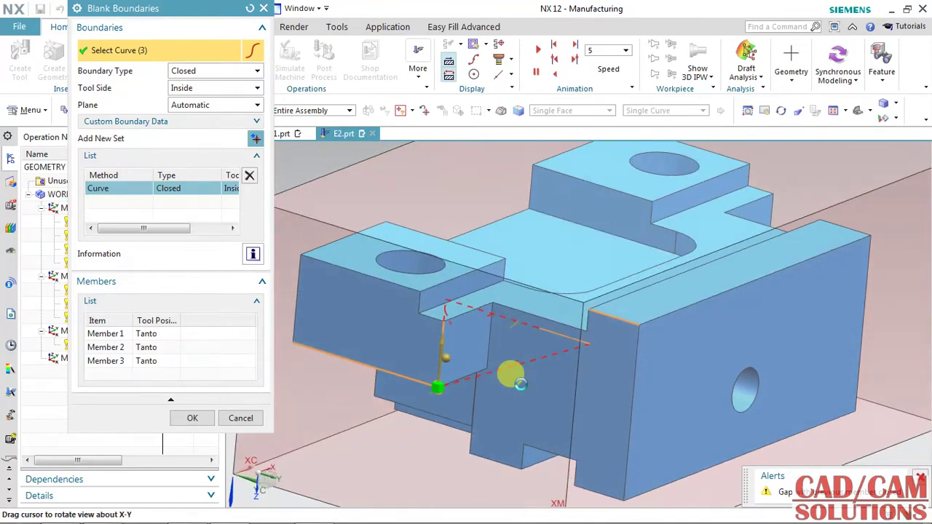
left_click(635, 393)
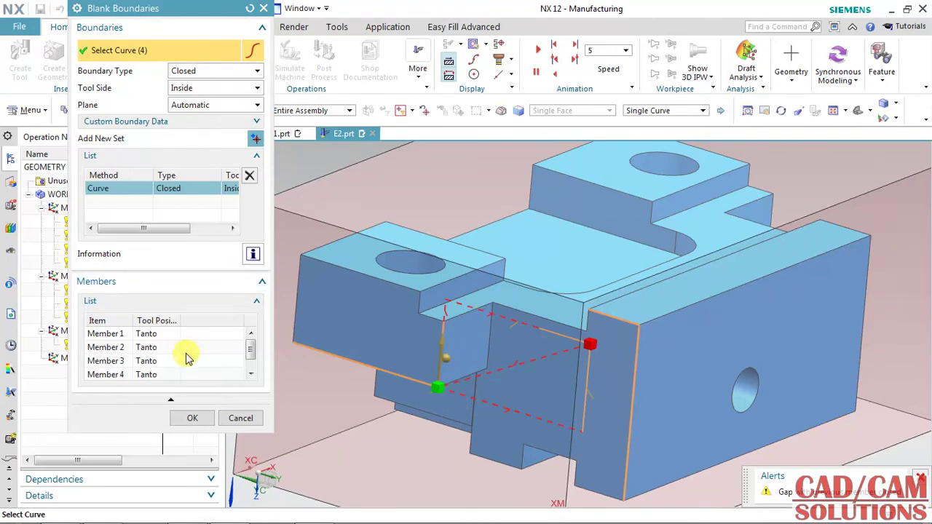
Step: Remove the old blank boundary set and reselect its four edges
left_click(248, 177)
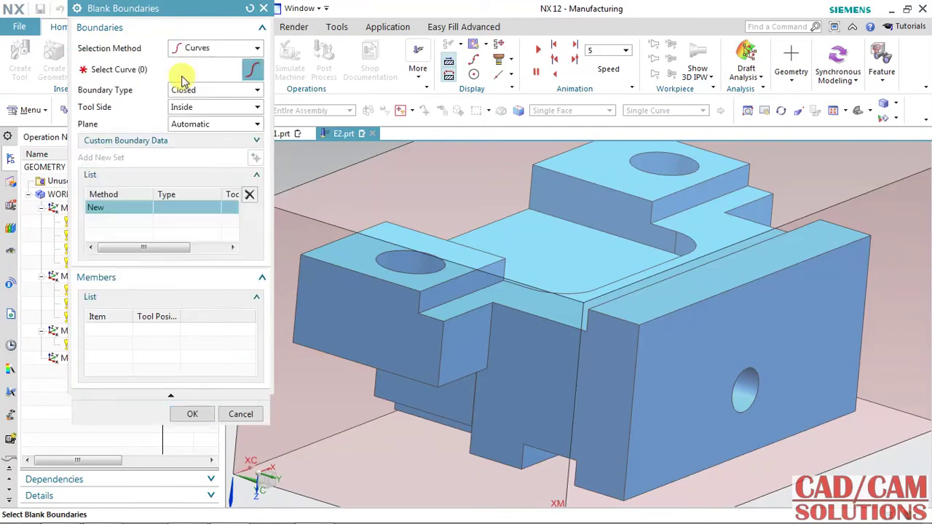
left_click(440, 336)
left_click(532, 311)
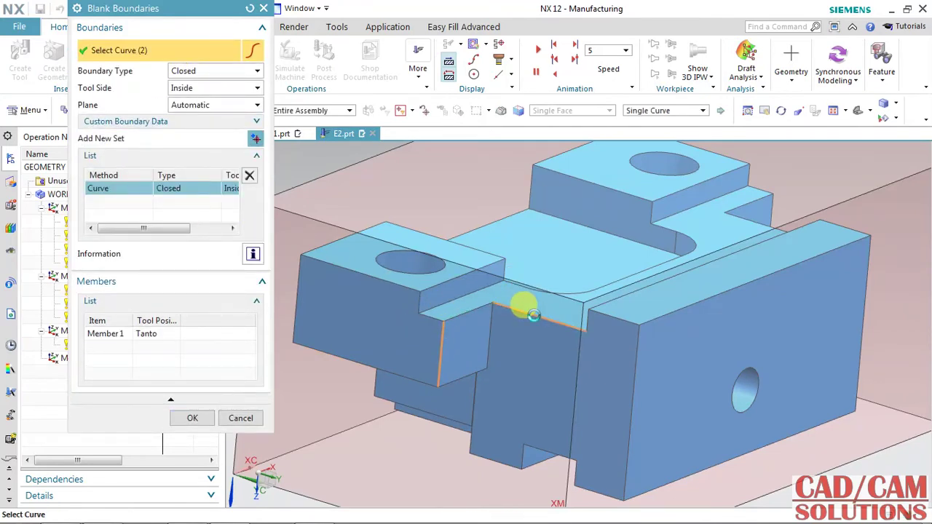
left_click(619, 386)
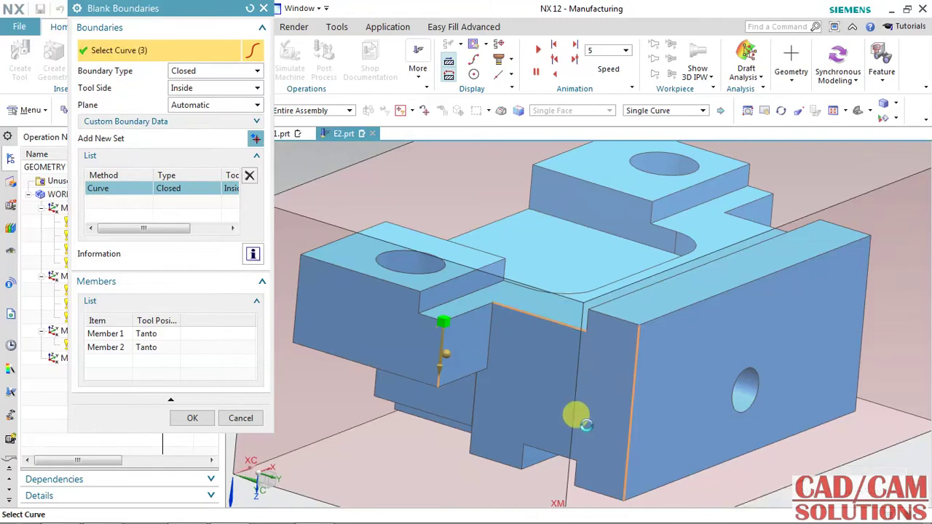
left_click(406, 373)
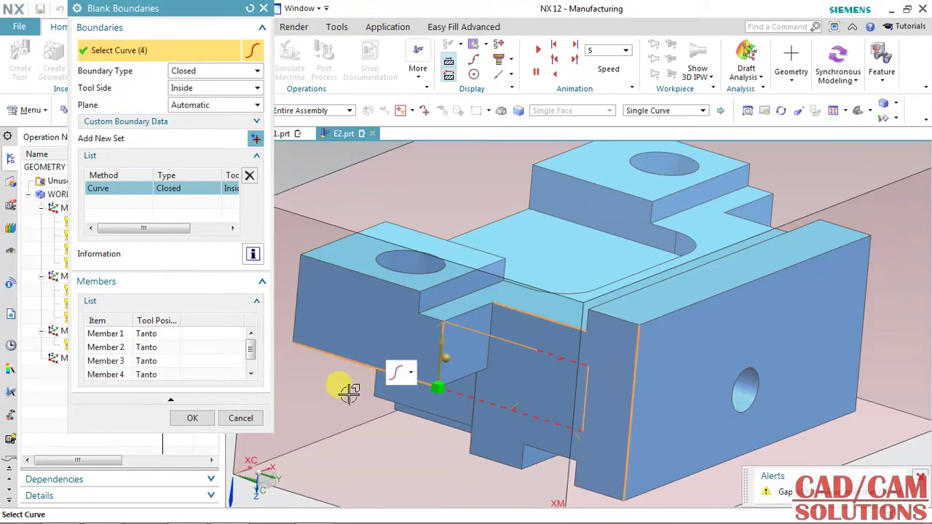
Step: Place the blank boundary on a specified plane from the left front face and accept it
left_click(195, 106)
left_click(198, 128)
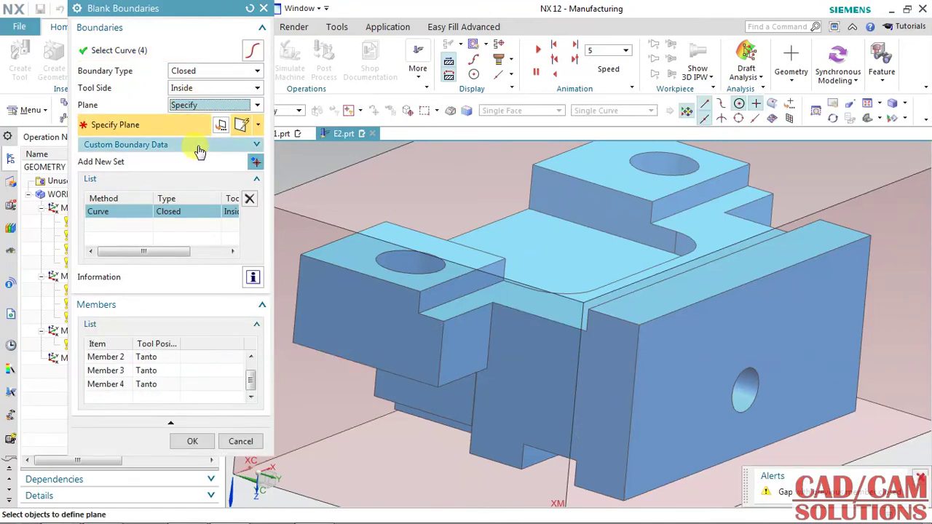
left_click(408, 346)
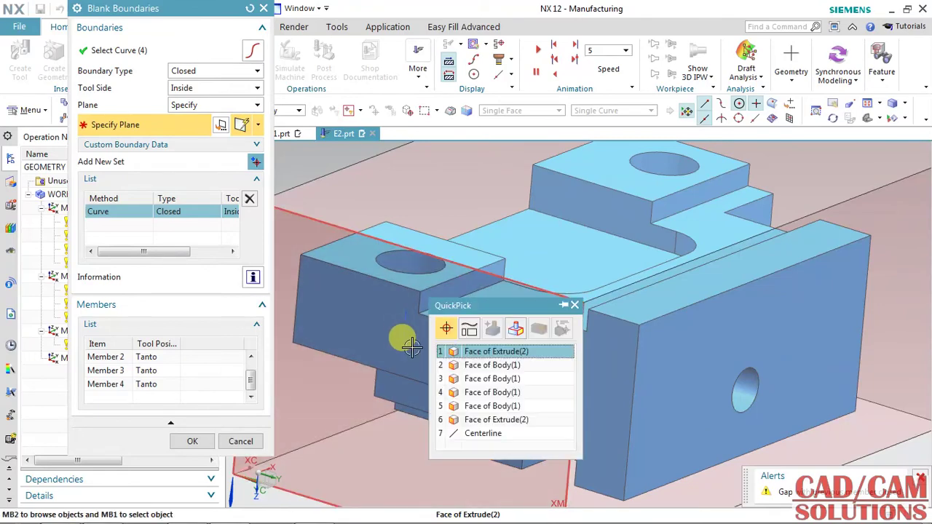
left_click(466, 366)
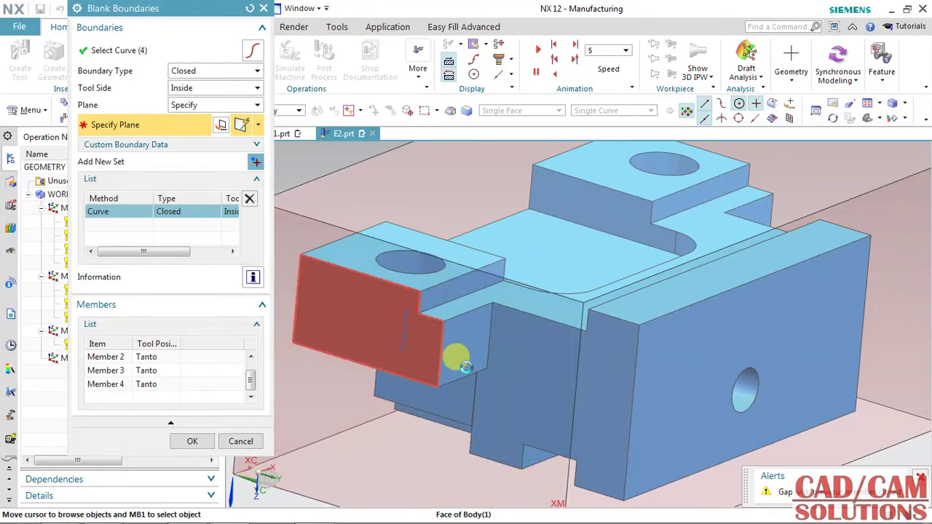
left_click(190, 442)
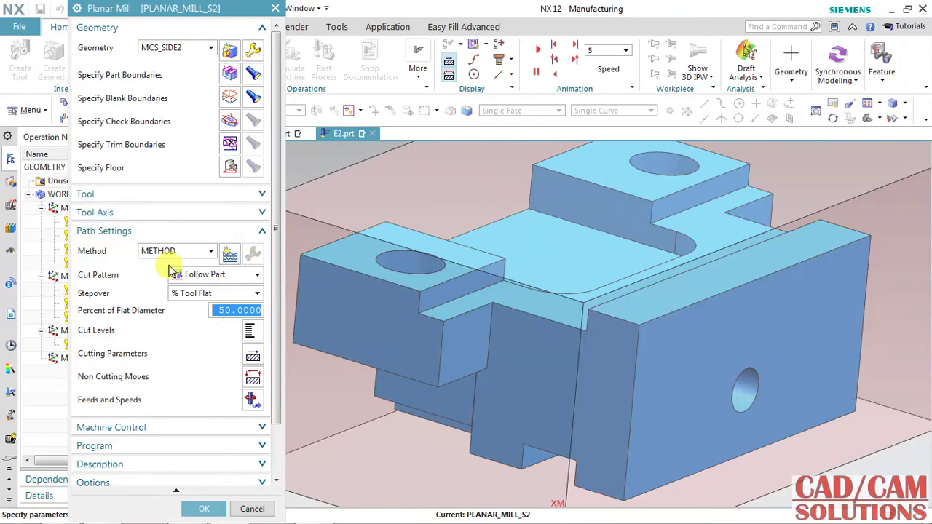
Step: Set a Zig cut pattern with cut angle along a reversed, upward vertical edge vector
left_click(195, 277)
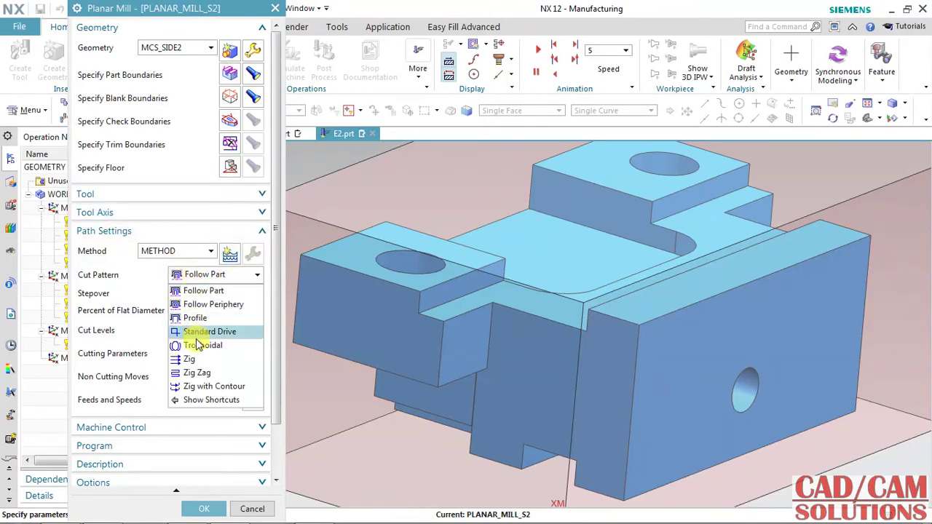
left_click(203, 361)
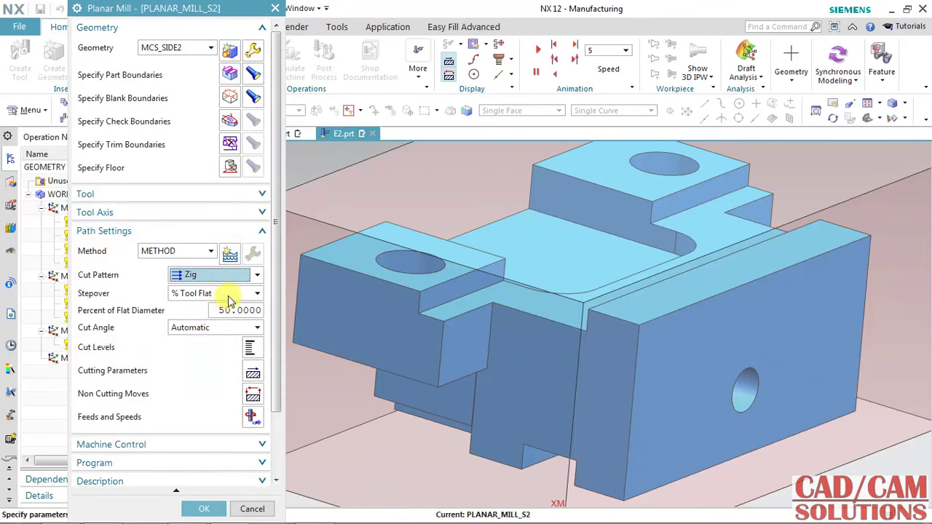
left_click(214, 329)
left_click(193, 376)
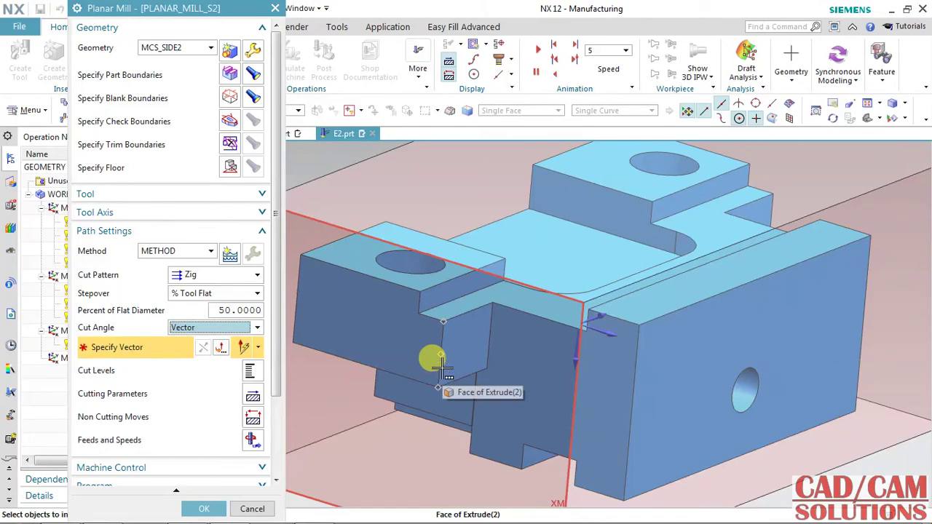
left_click(442, 369)
left_click(485, 386)
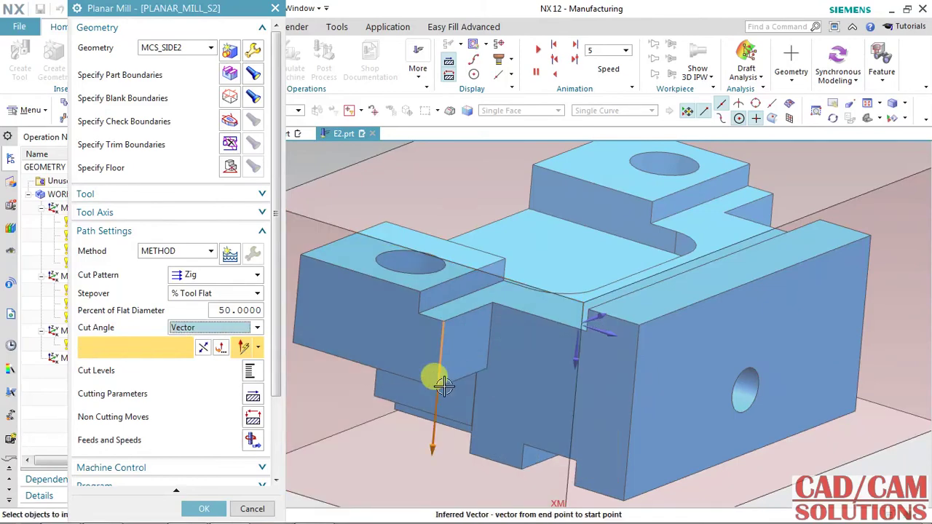
left_click(219, 349)
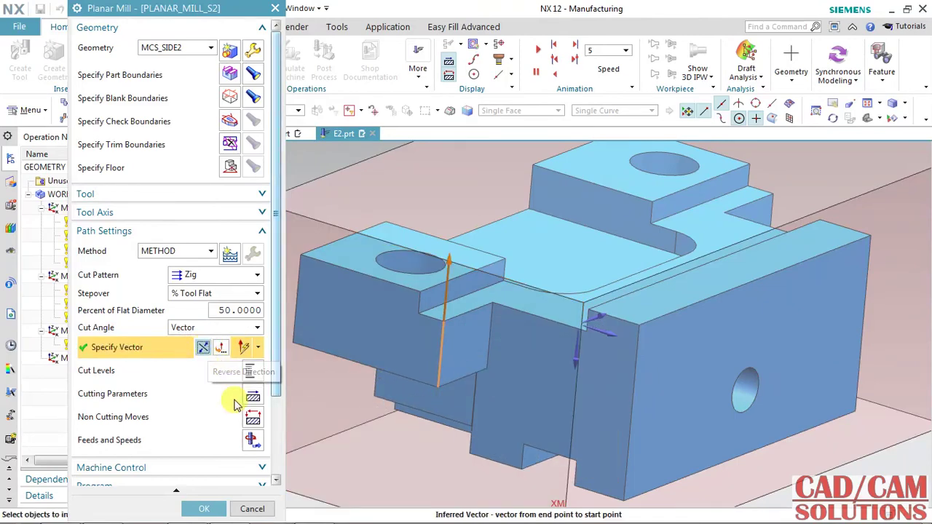
scroll(191, 428, "down", 3)
Step: Dismiss the missing-floor error and set the floor plane to the part's front face
left_click(135, 466)
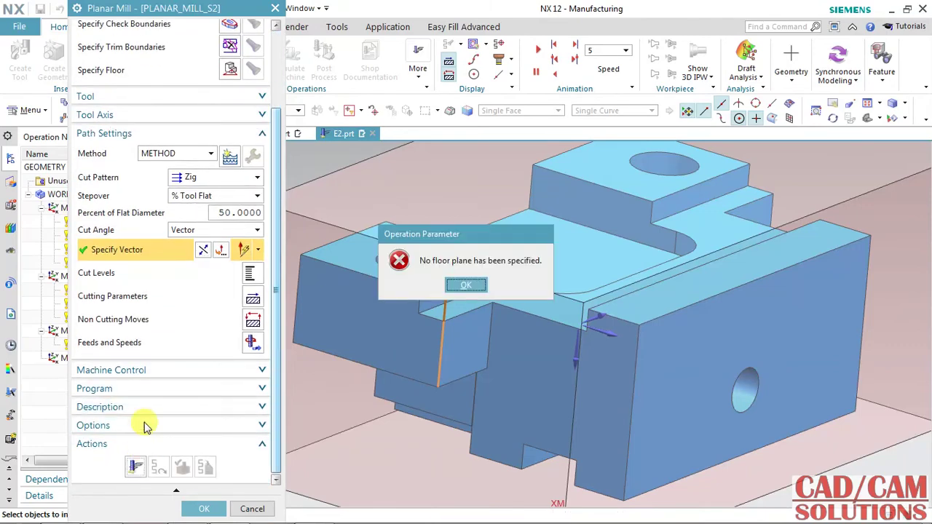
left_click(465, 284)
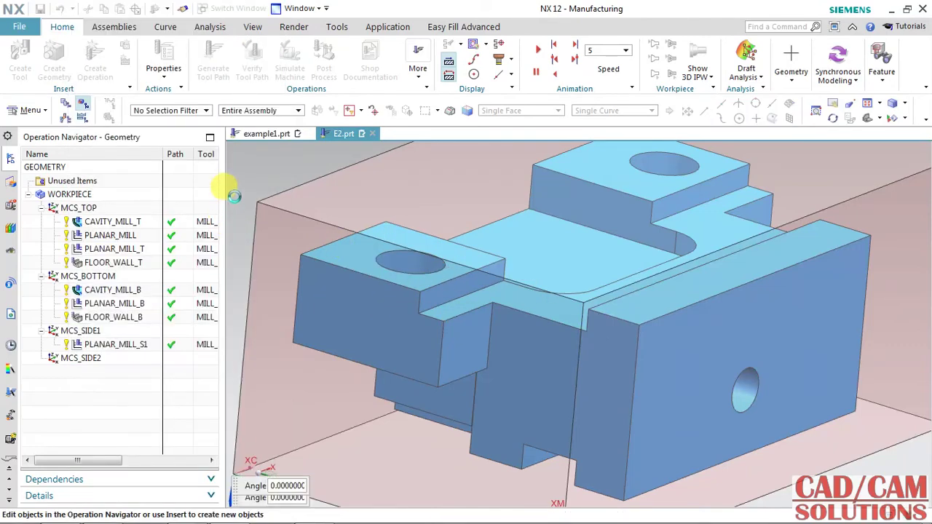
left_click(231, 166)
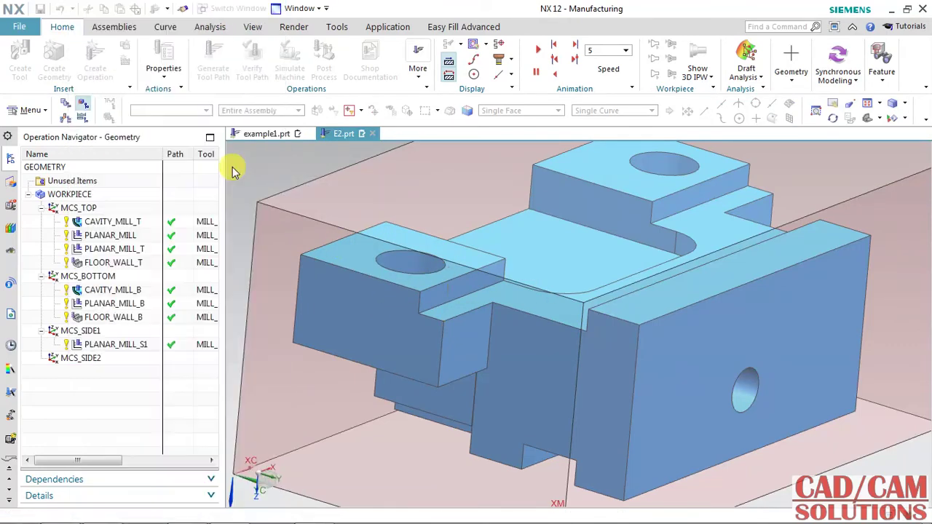
left_click(531, 358)
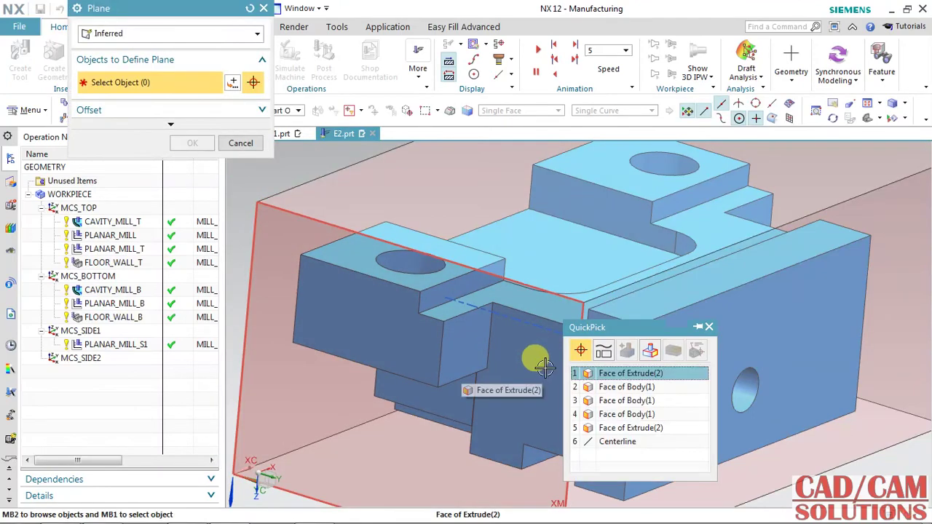
left_click(597, 385)
left_click(190, 168)
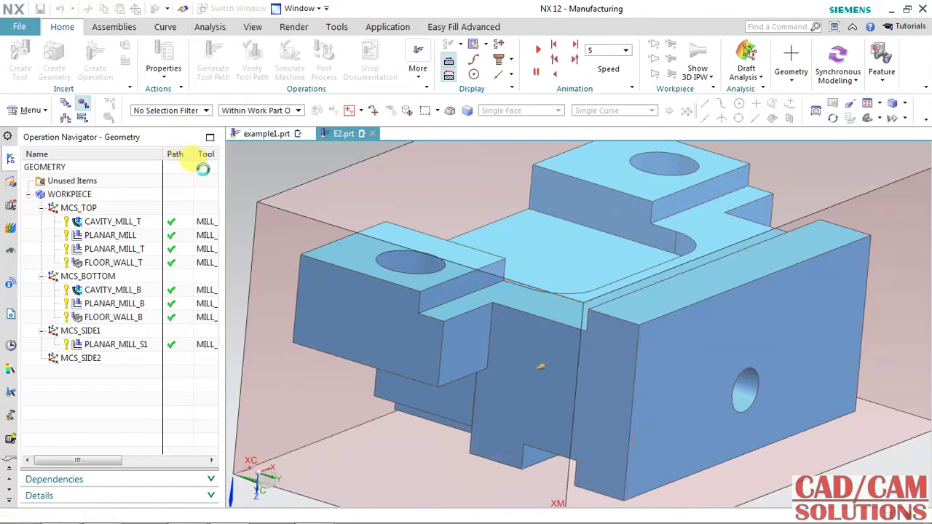
Step: Generate the Zig toolpath and play its 3D Dynamic verification simulation
scroll(182, 324, "down", 3)
scroll(182, 324, "down", 2)
left_click(131, 468)
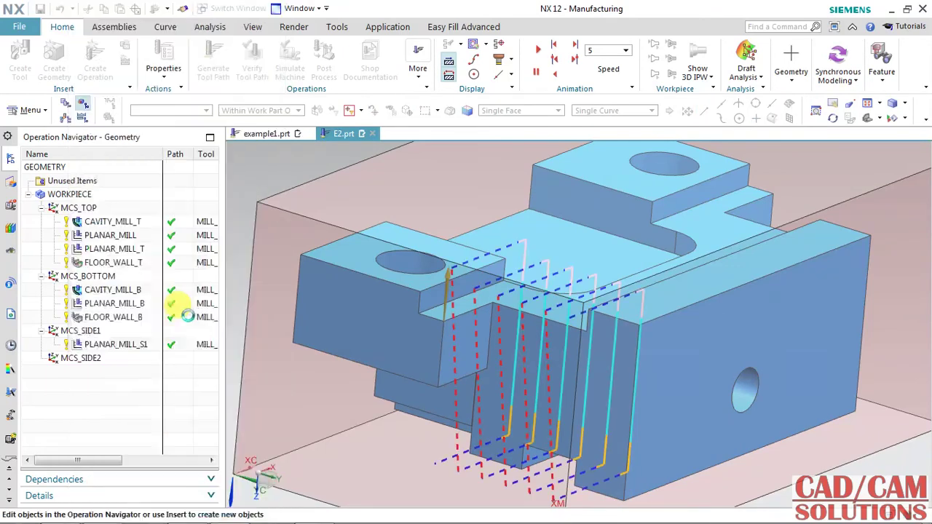
scroll(195, 293, "down", 3)
scroll(195, 292, "down", 3)
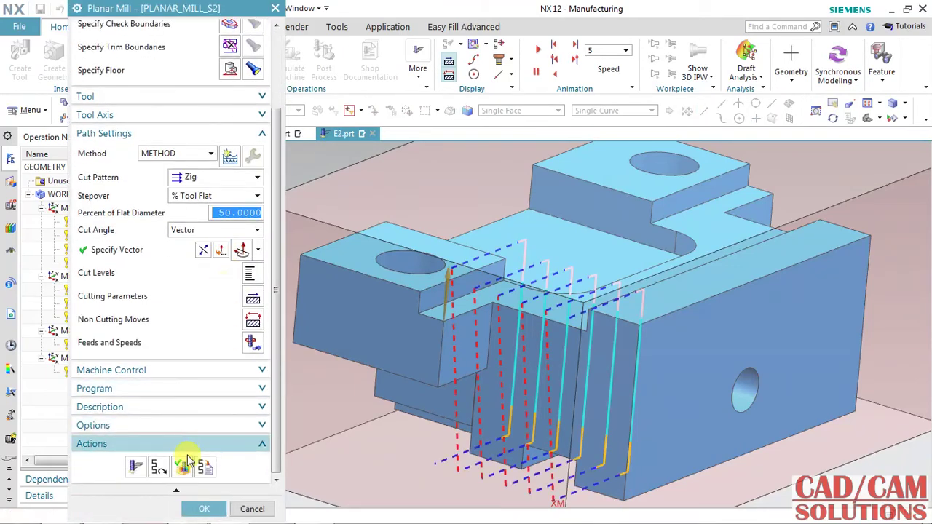
left_click(182, 461)
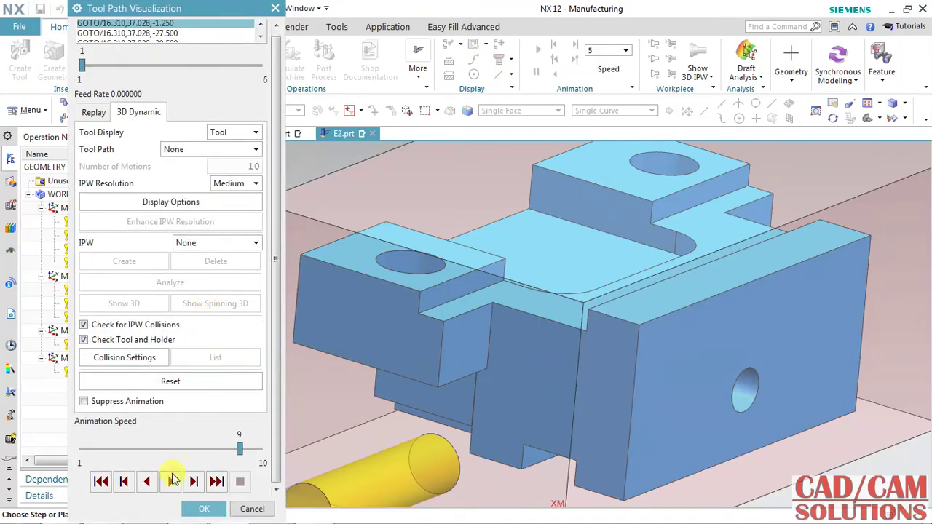
left_click(170, 482)
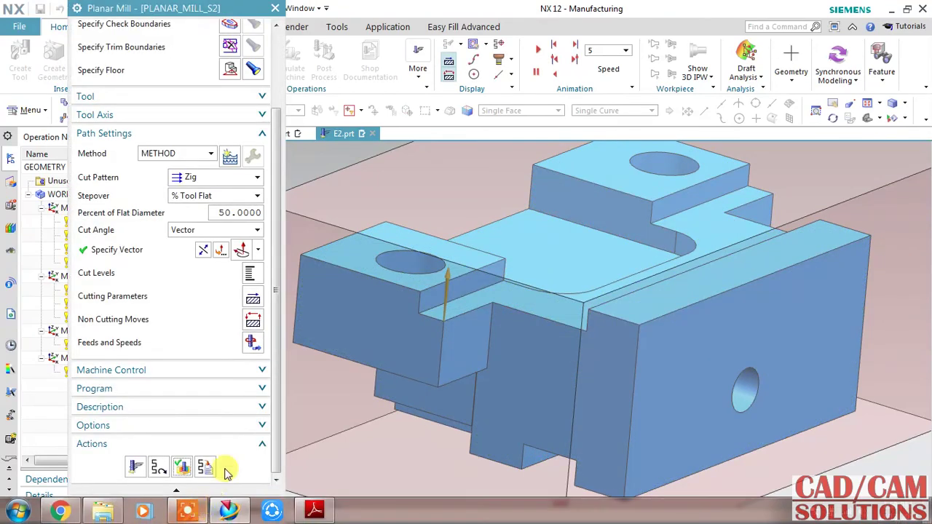
Step: Accept PLANAR_MILL_S2, fit the whole part in view and rotate it
left_click(201, 508)
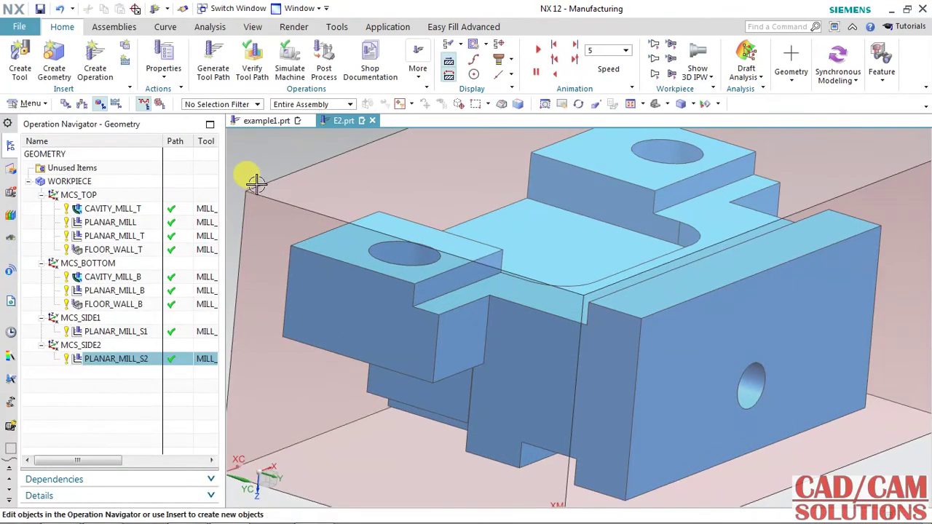
key("ctrl+f")
middle_click_drag(557, 291, 599, 343)
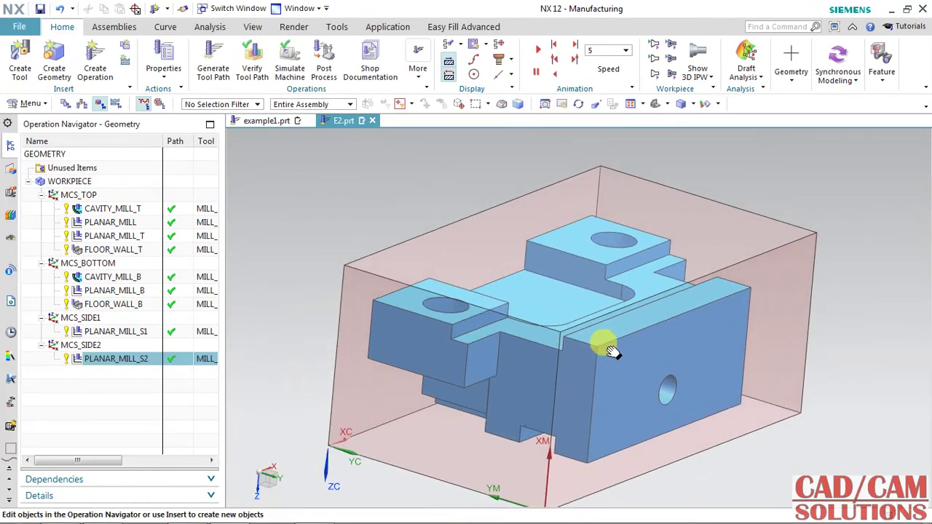
middle_click_drag(464, 210, 447, 209)
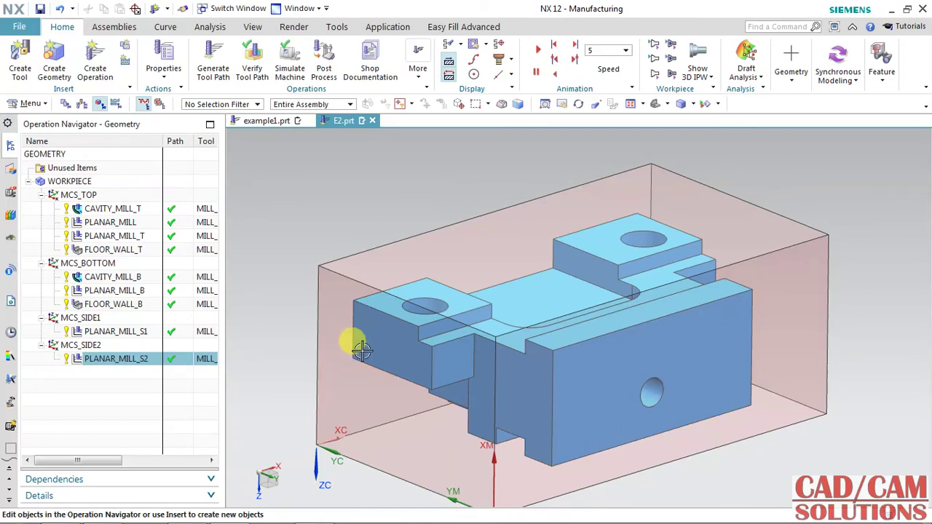
Step: Show the MCS_TOP, MCS_BOTTOM, MCS_SIDE1 and MCS_SIDE2 coordinate axes in turn
left_click(85, 196)
left_click(96, 263)
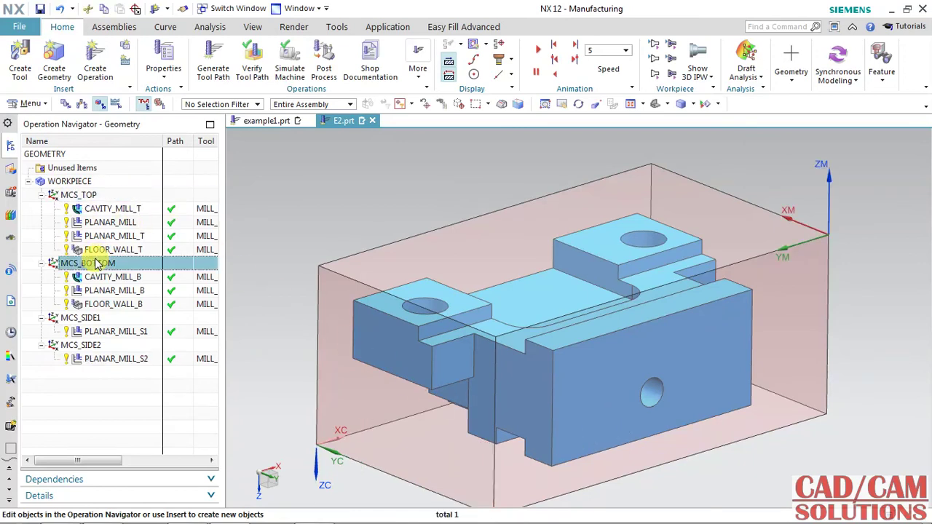
left_click(97, 320)
left_click(102, 347)
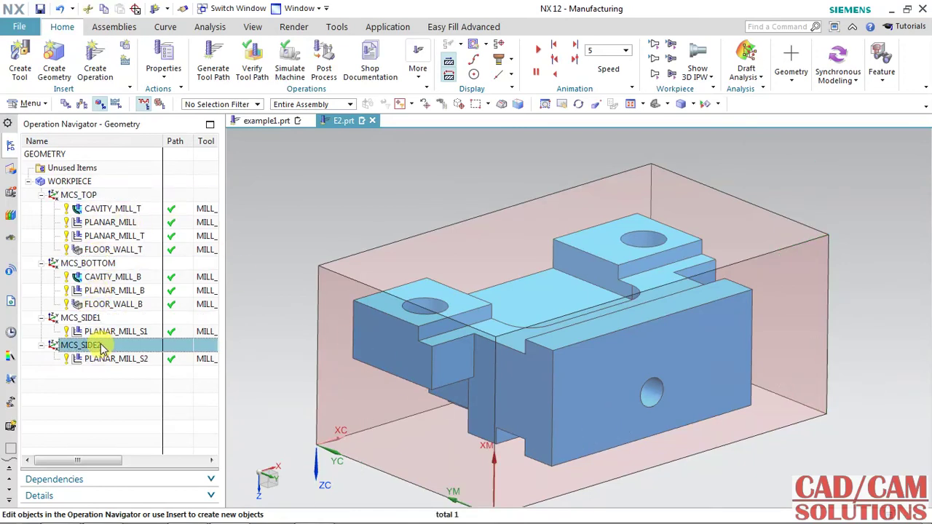